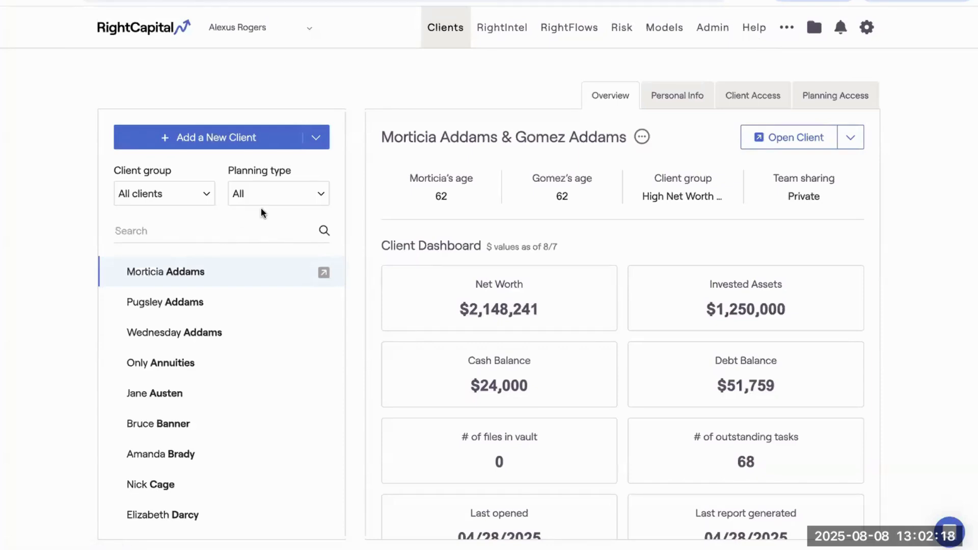
Filter the client list to show only clients with the Express planning type.
click(271, 193)
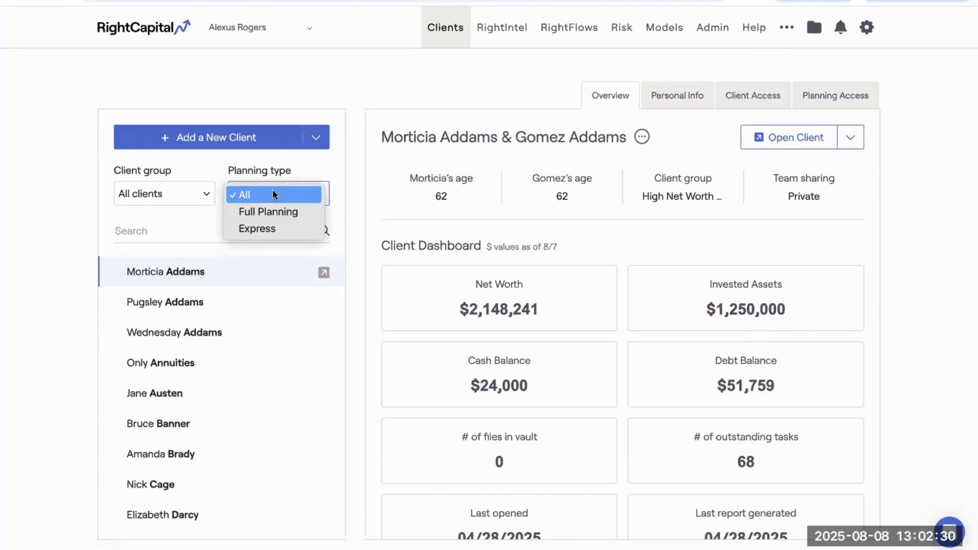
click(266, 231)
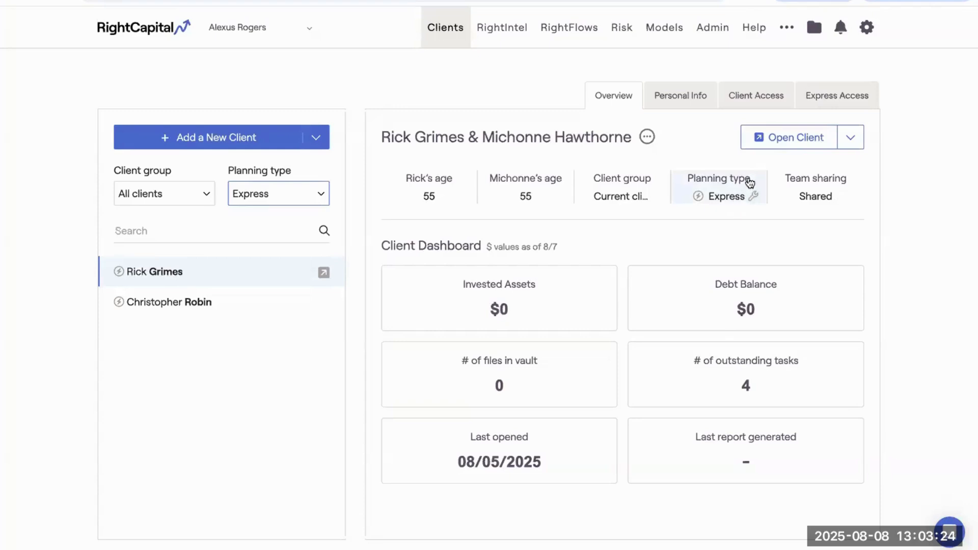
Check the planning type choices for the selected client without changing them, and view the client's Express Access modules.
click(702, 197)
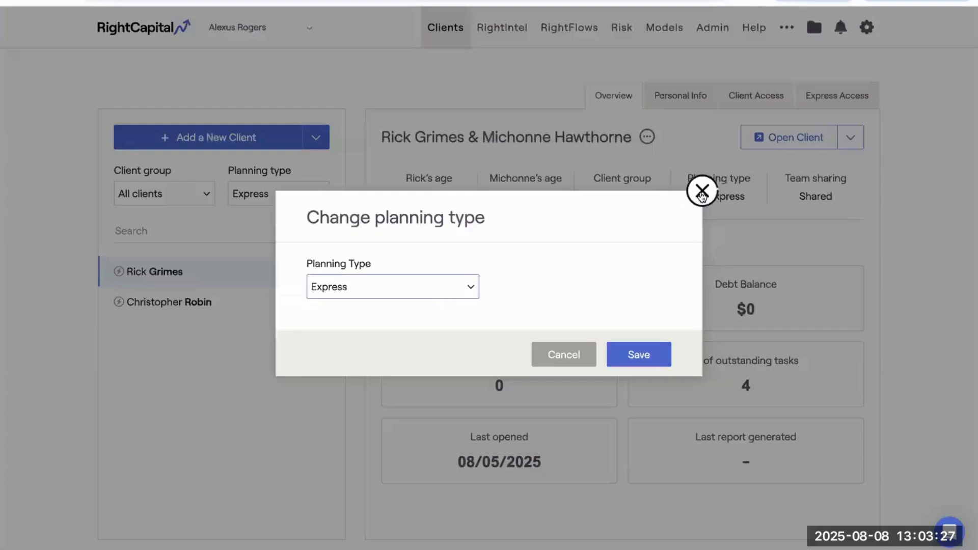
click(441, 295)
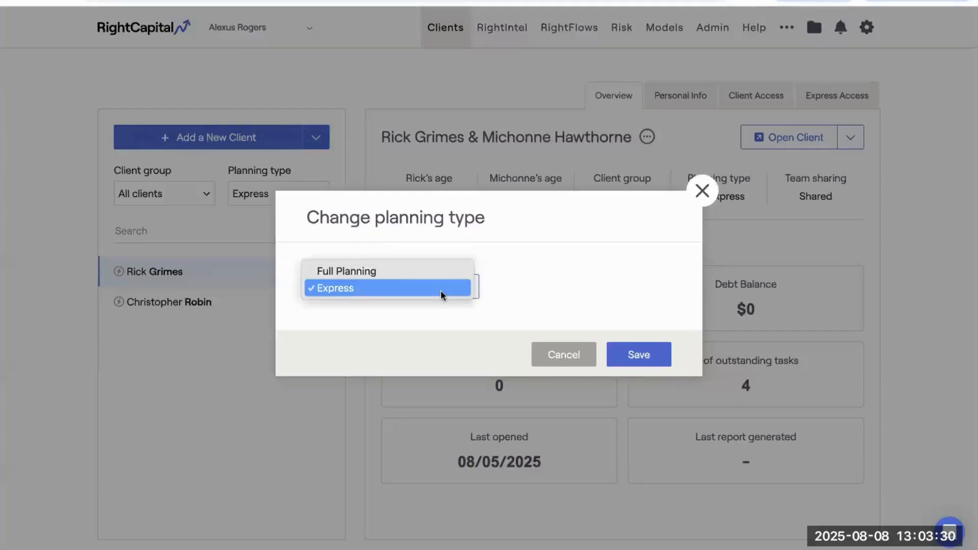
click(702, 190)
click(702, 190)
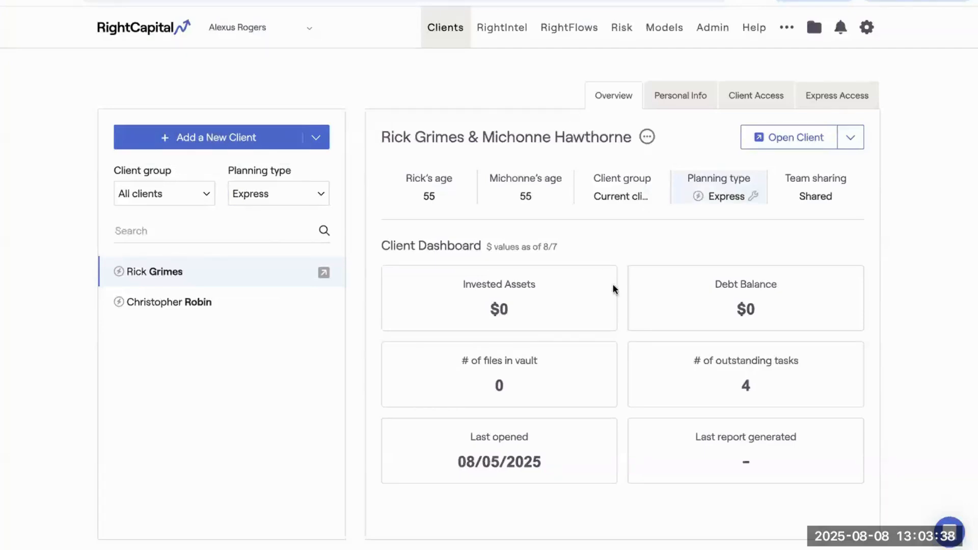
click(843, 99)
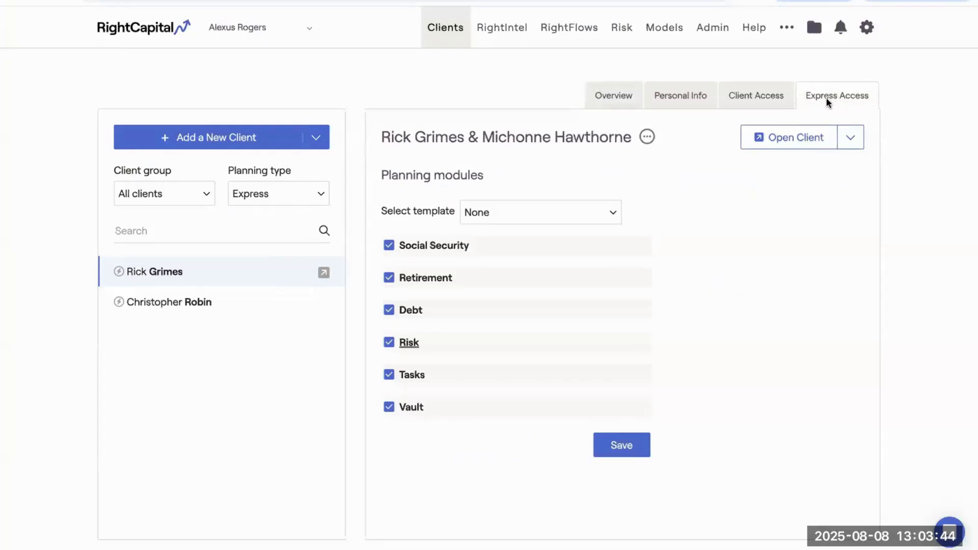
Examine the Express Access options in the form for a new Express client, and close it without adding anyone.
click(316, 137)
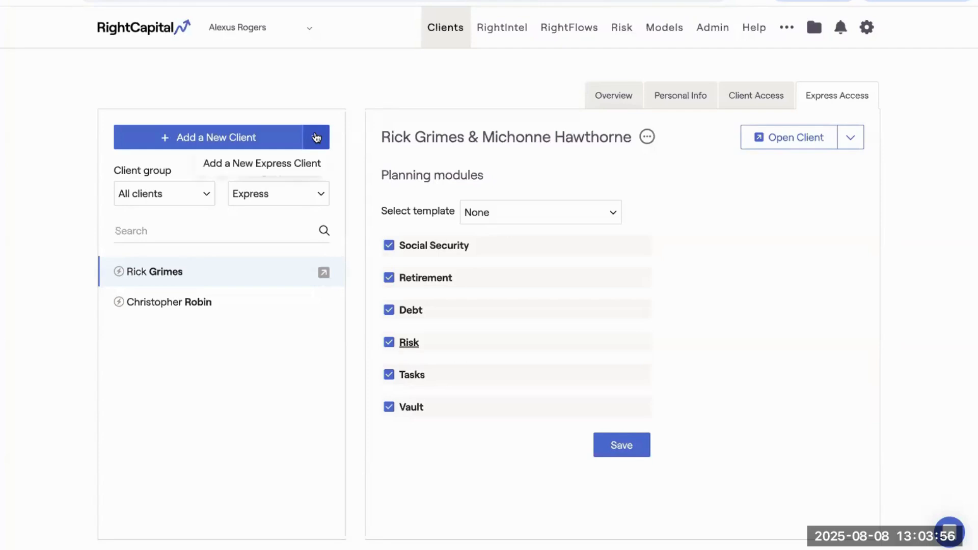
click(294, 162)
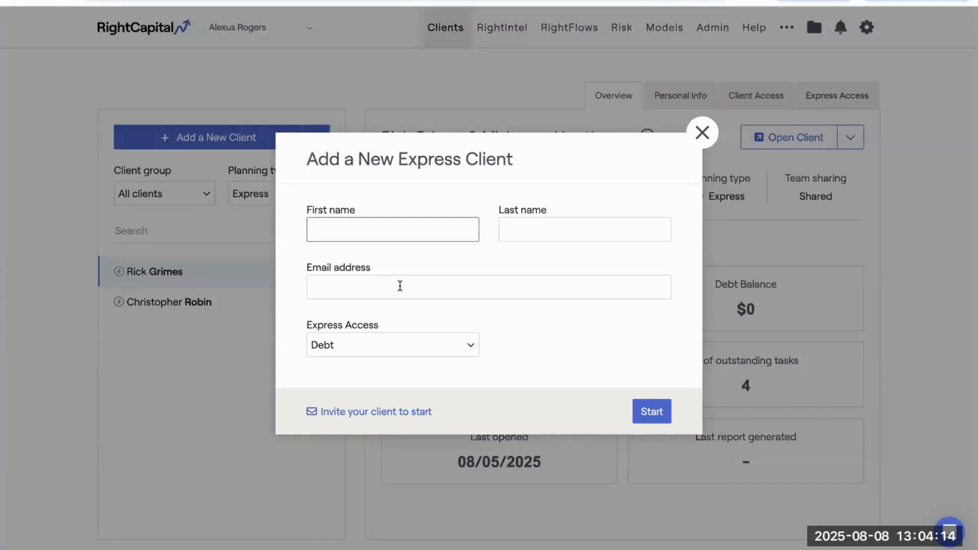
click(435, 347)
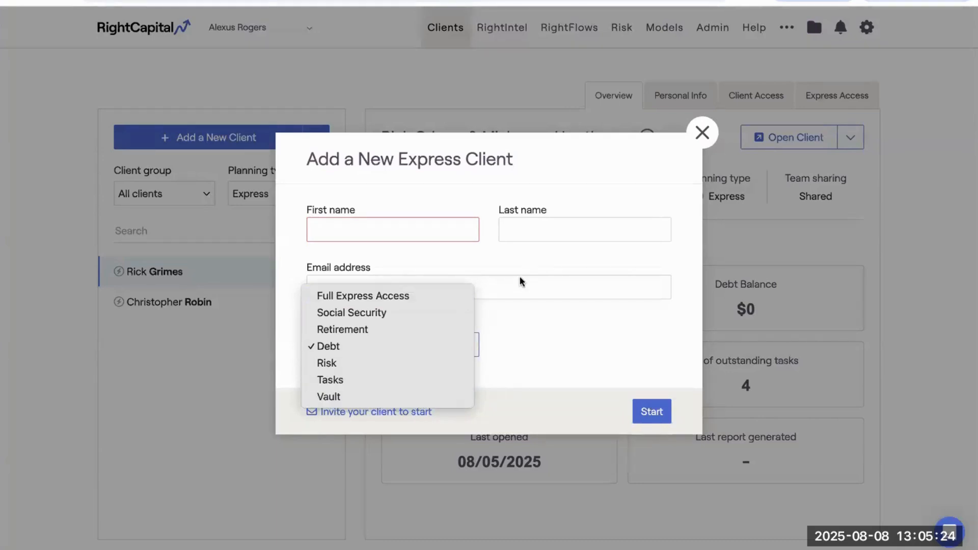
click(704, 133)
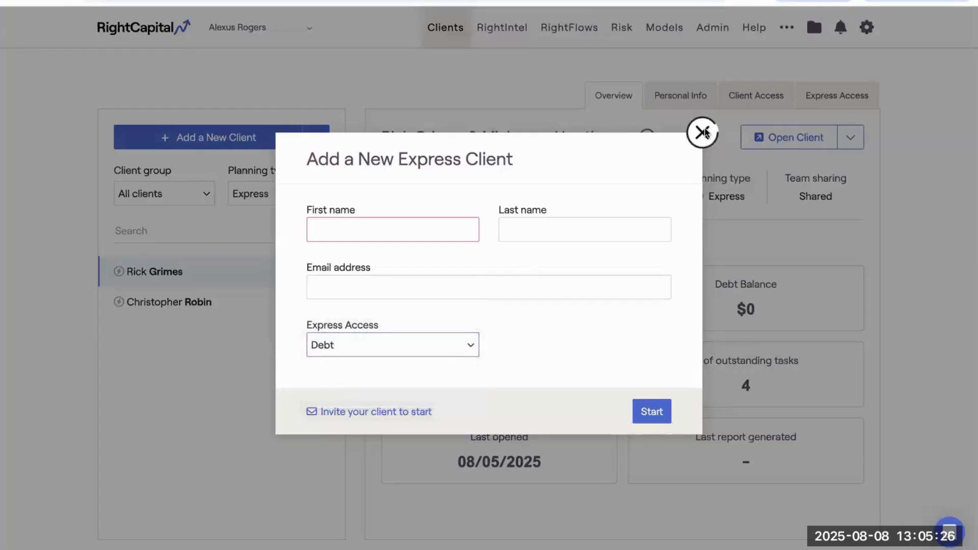
click(705, 132)
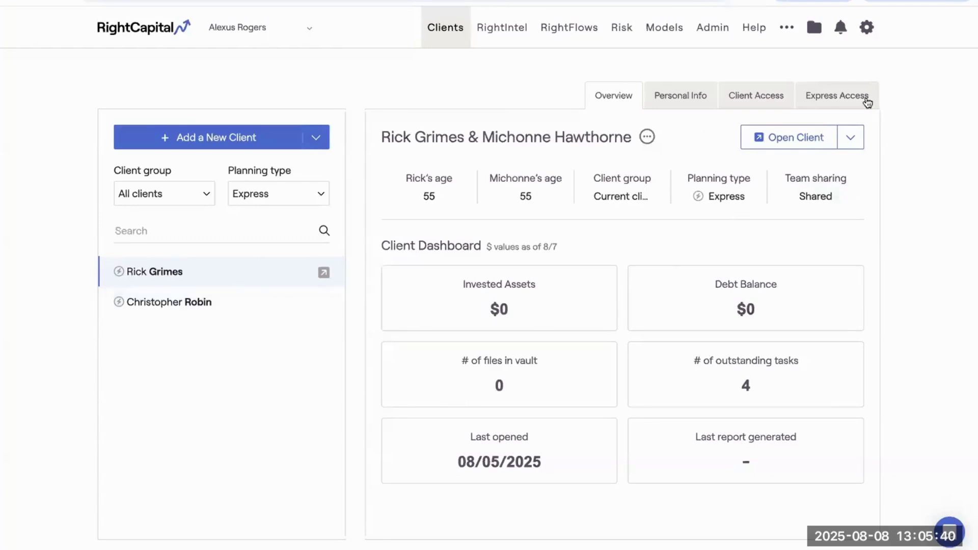
Move Vault to the first position in the client's Express Access planning modules and save the order.
click(850, 95)
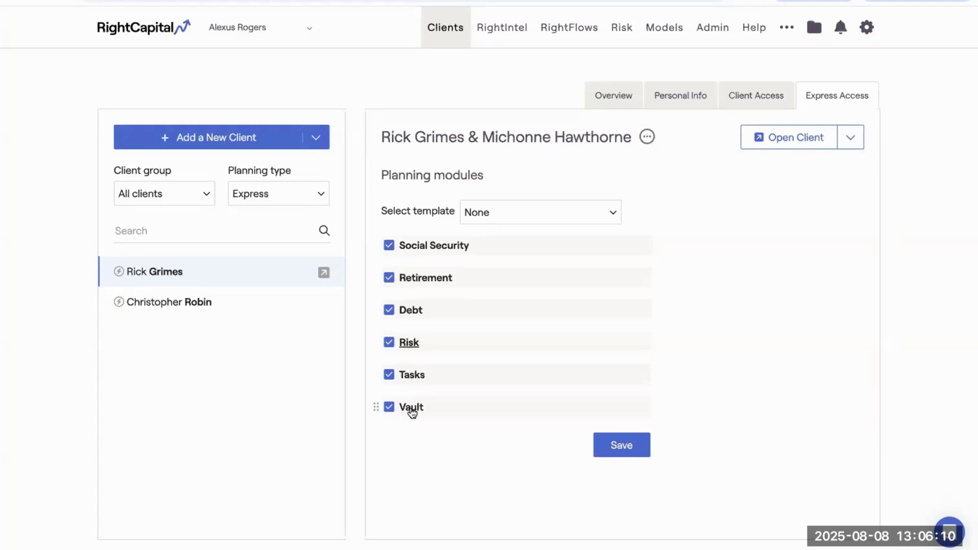
drag(375, 407, 389, 246)
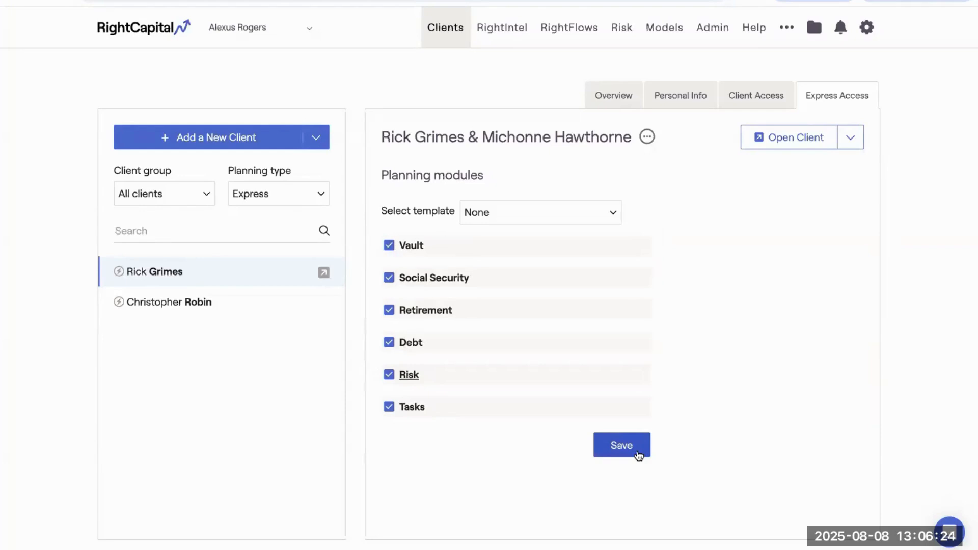
click(638, 455)
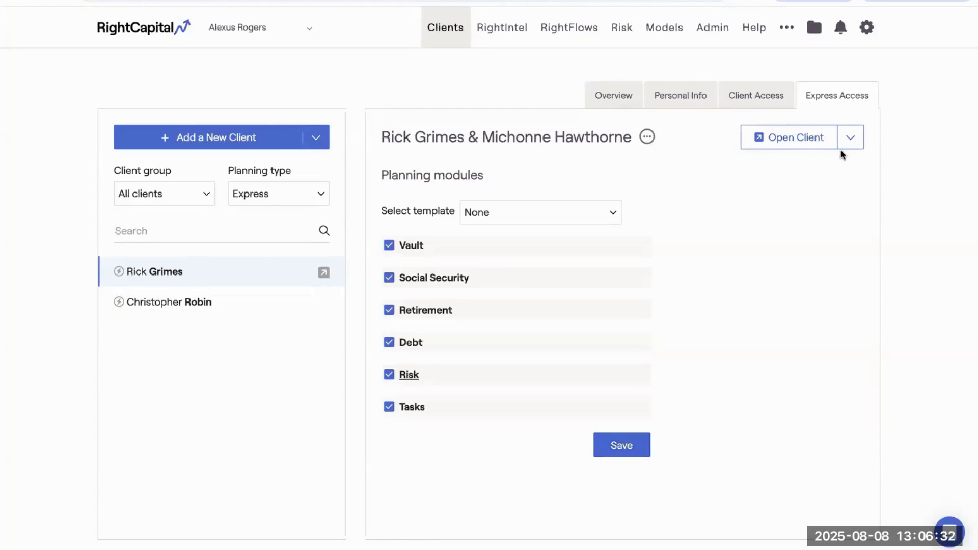
Open the selected Express client's plan and review the primary client's details in the family information.
click(822, 141)
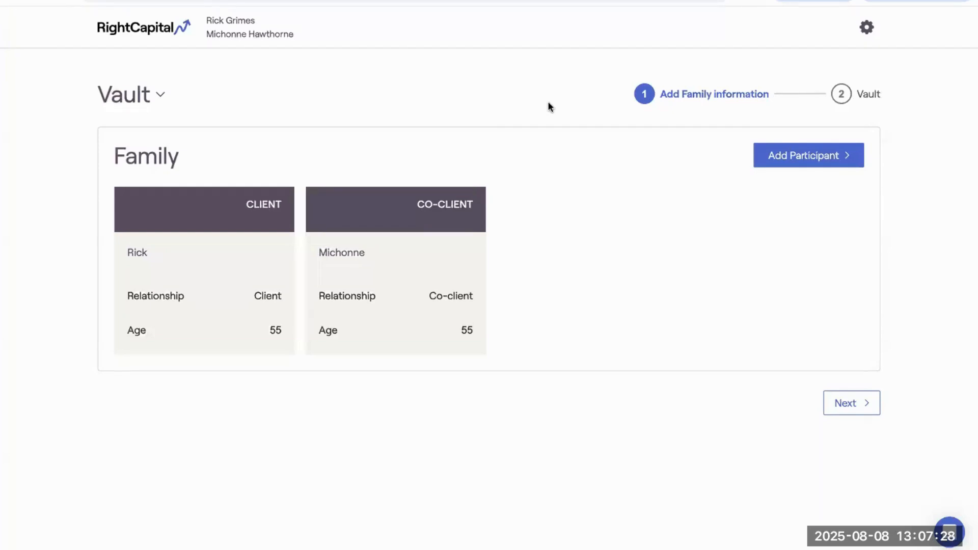
click(245, 246)
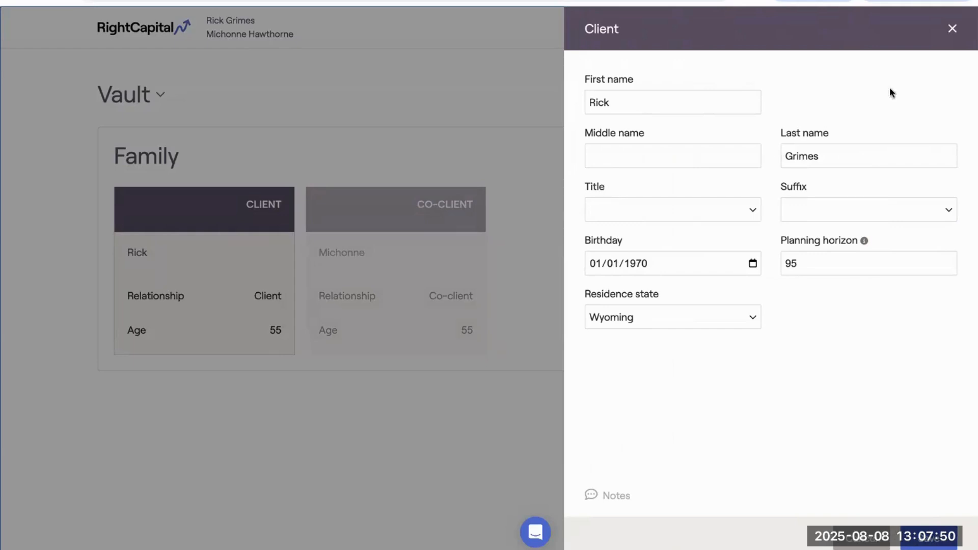
click(952, 29)
Start a note on the co-client's family entry, try its client-sharing option, and discard the note.
click(404, 277)
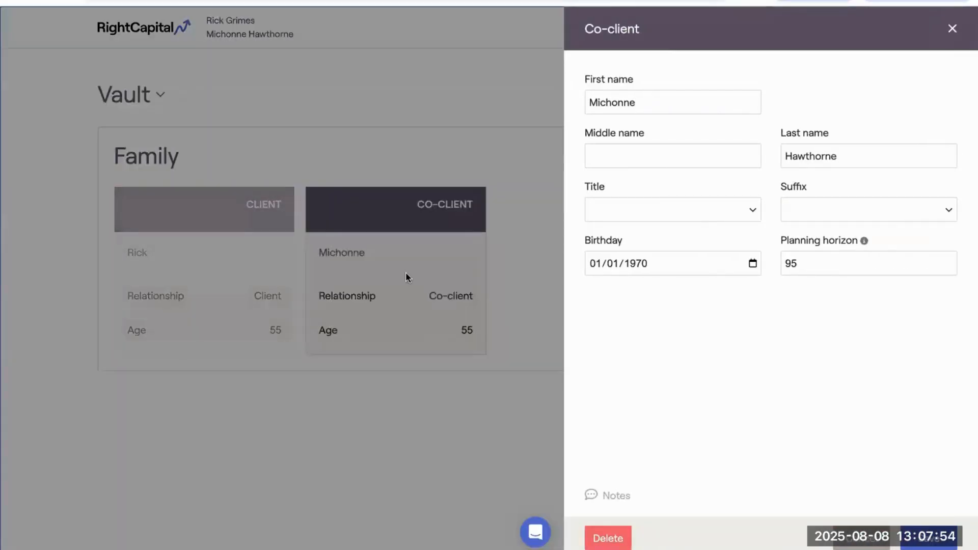
click(617, 495)
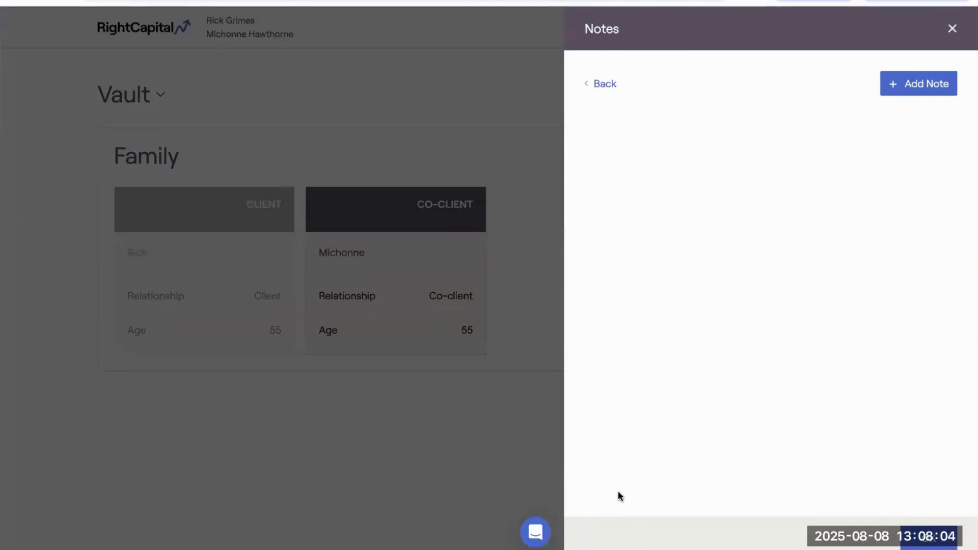
click(889, 91)
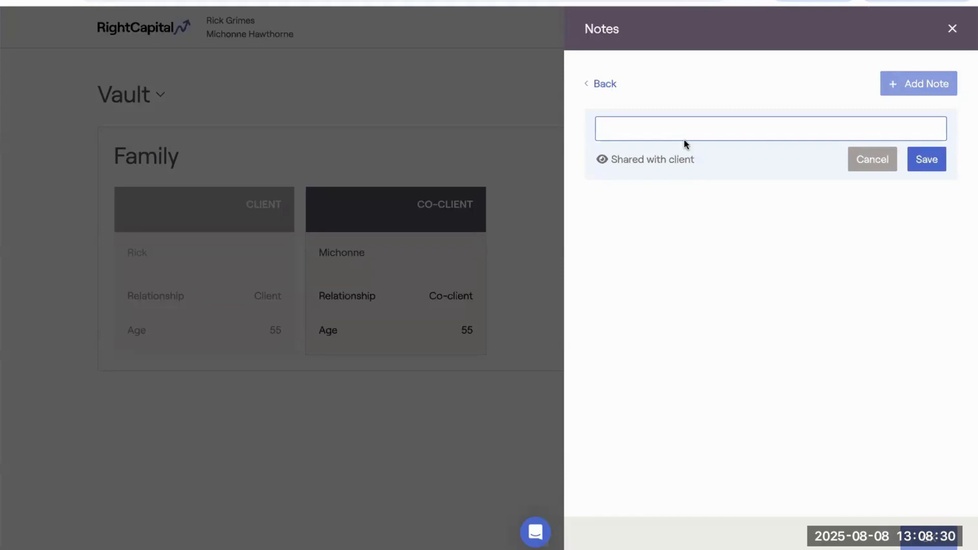
click(664, 161)
click(863, 164)
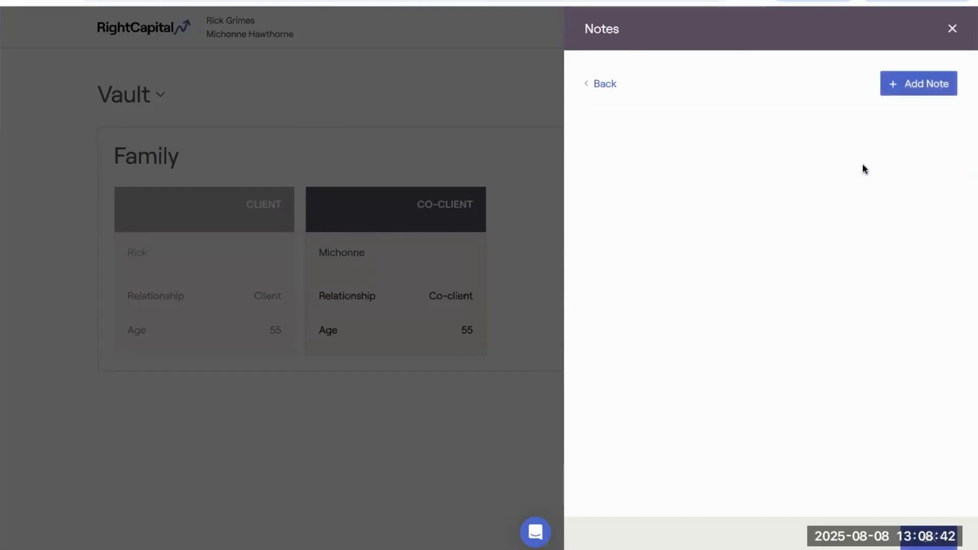
click(950, 29)
click(951, 30)
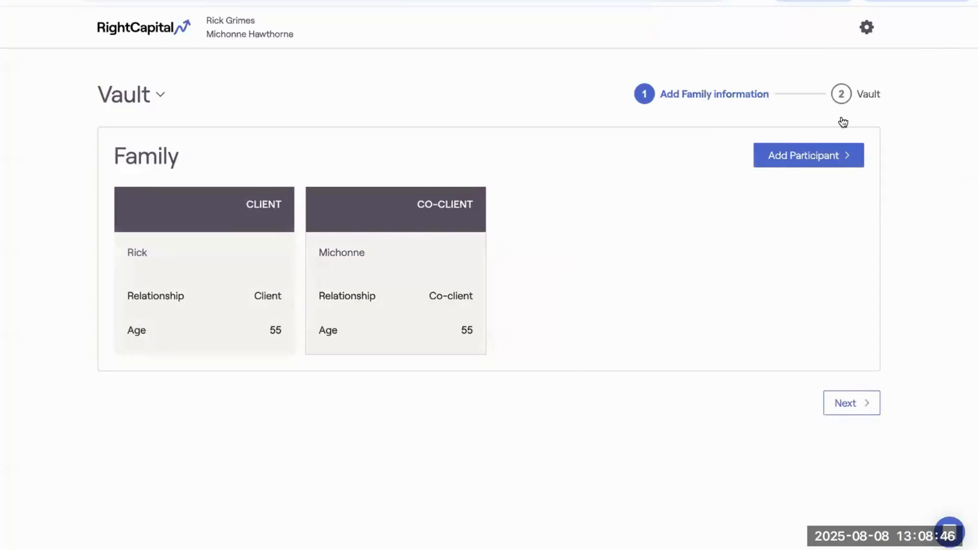
Check the participant types that can be added to the family, and advance to the Vault's shared folder.
click(796, 159)
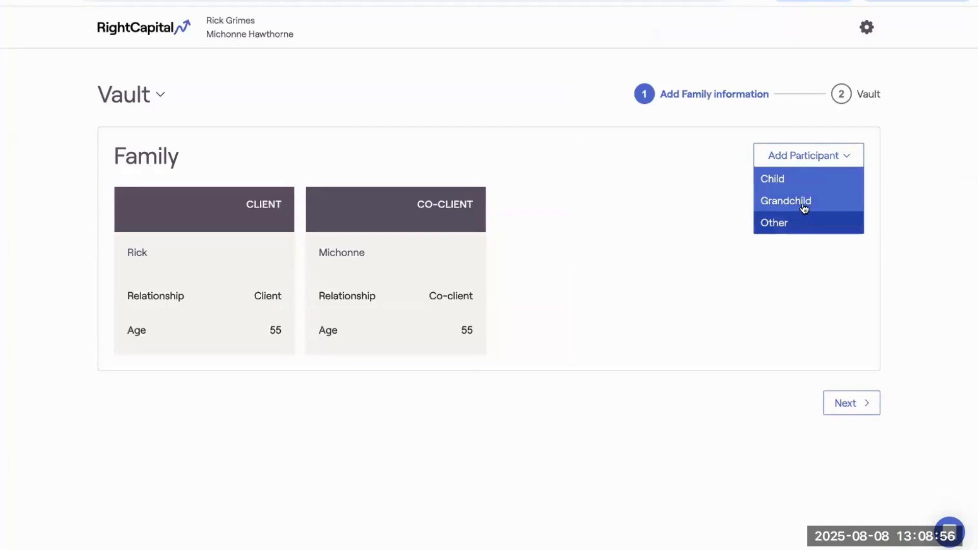
click(691, 192)
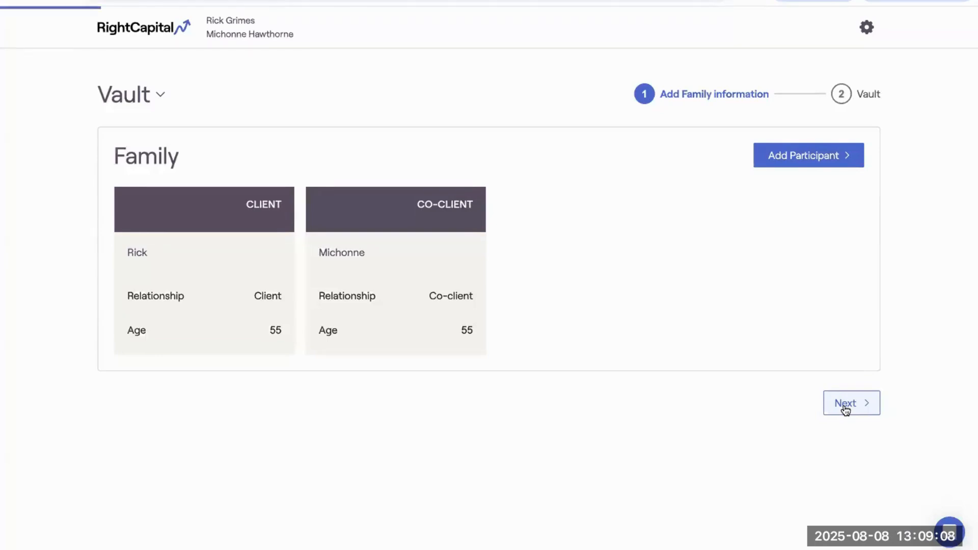
click(845, 407)
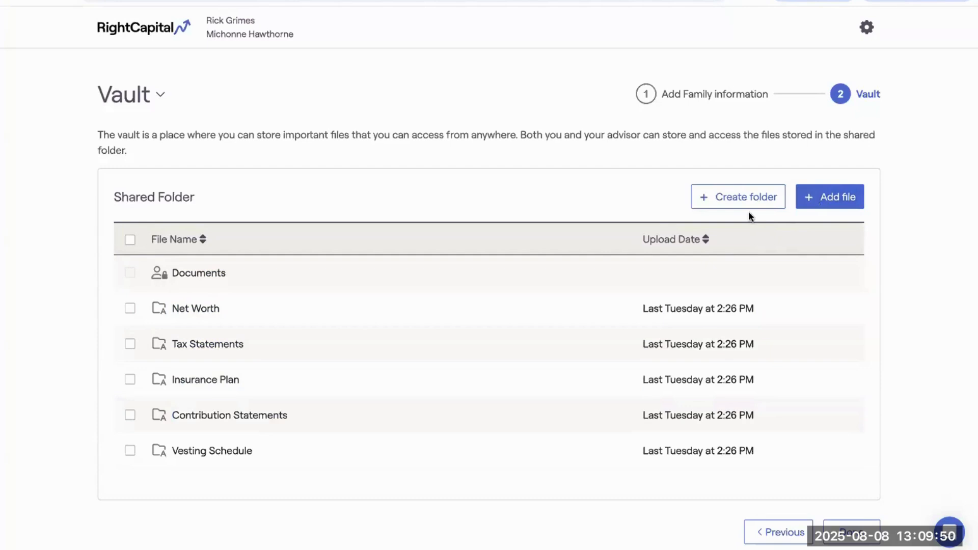
mouse_move(831, 311)
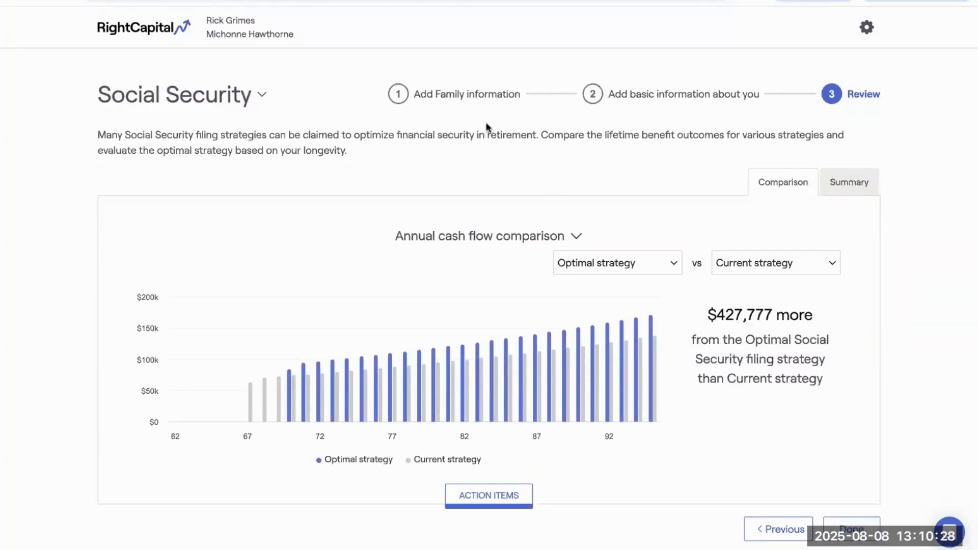
View the Debt and Retirement modules in turn, and return to the Social Security module.
click(236, 95)
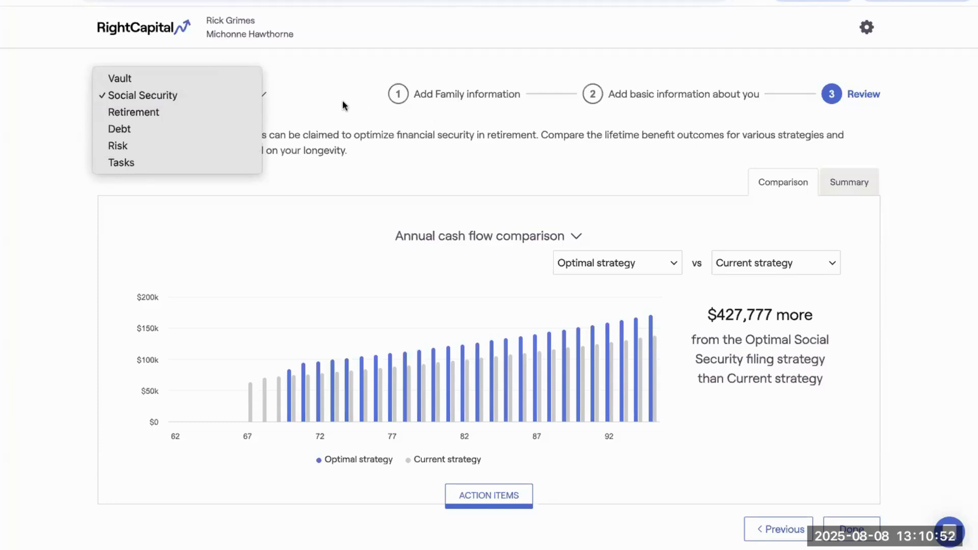
click(227, 129)
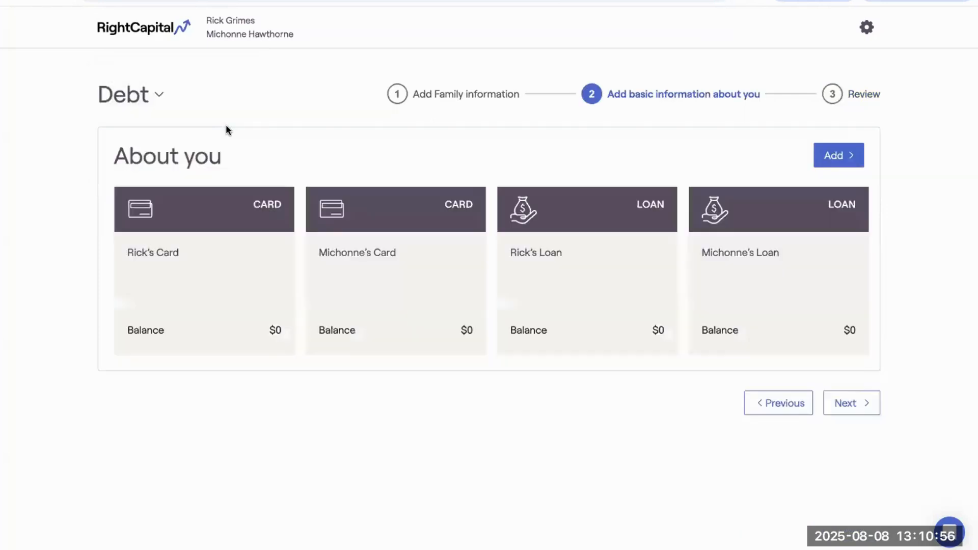
click(145, 94)
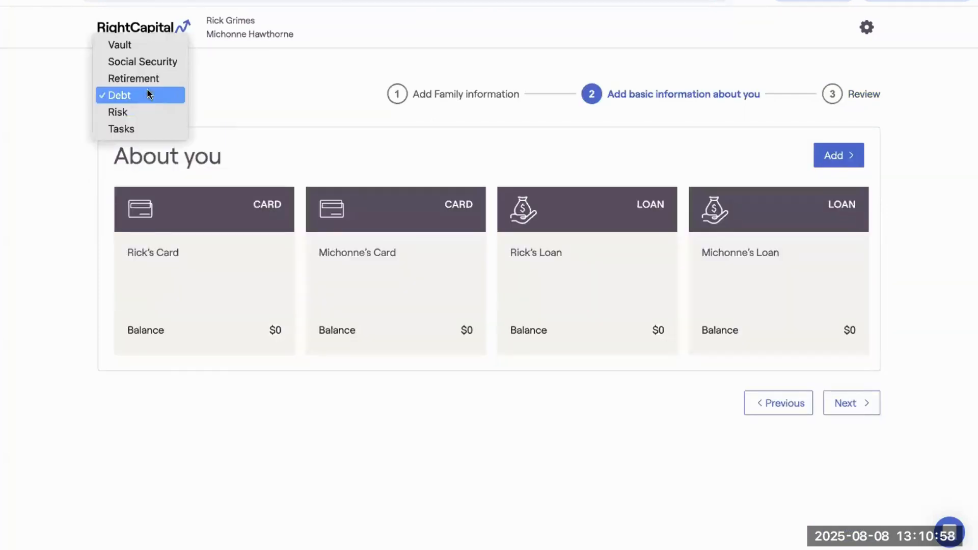
click(148, 77)
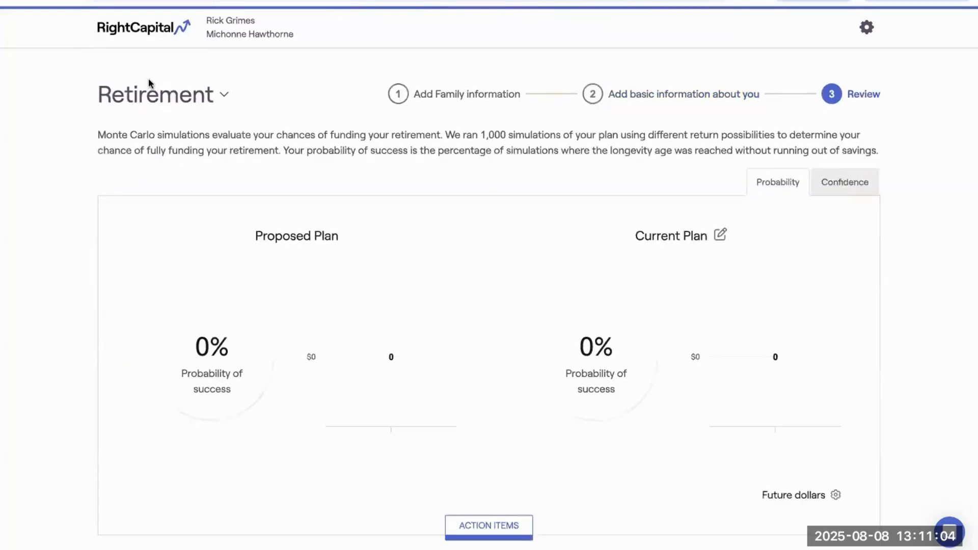
click(157, 94)
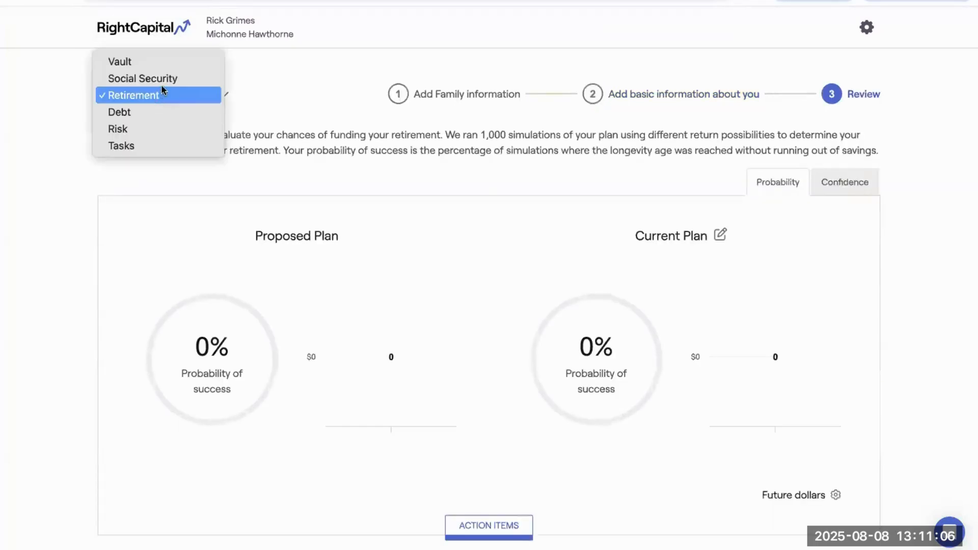
click(160, 95)
click(164, 76)
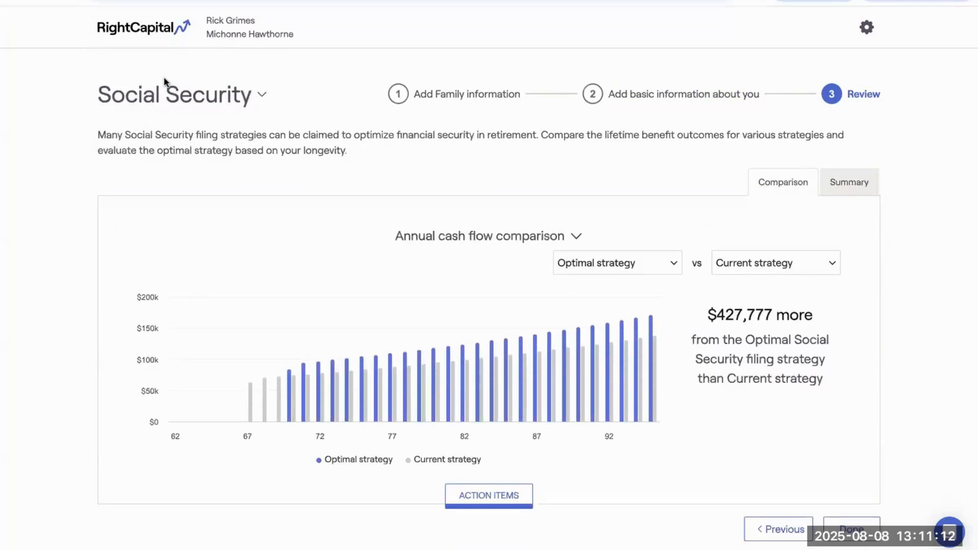
Review the Social Security module's family information and basic information stages, and check the list of available modules.
click(456, 95)
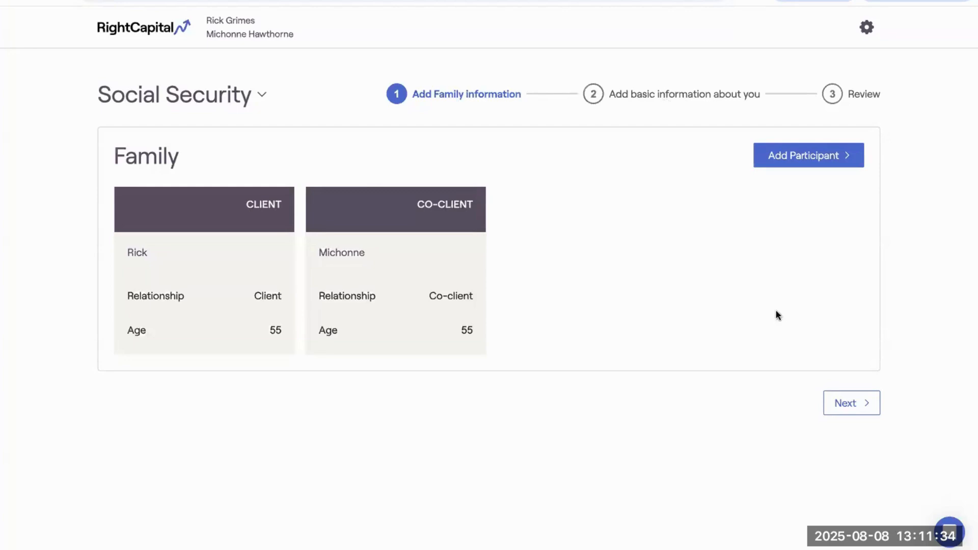
click(849, 409)
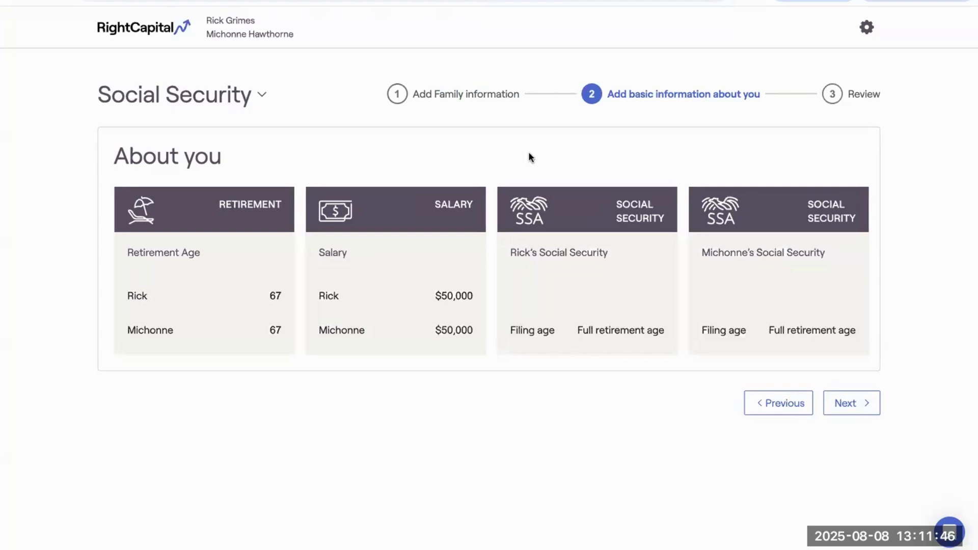
click(214, 97)
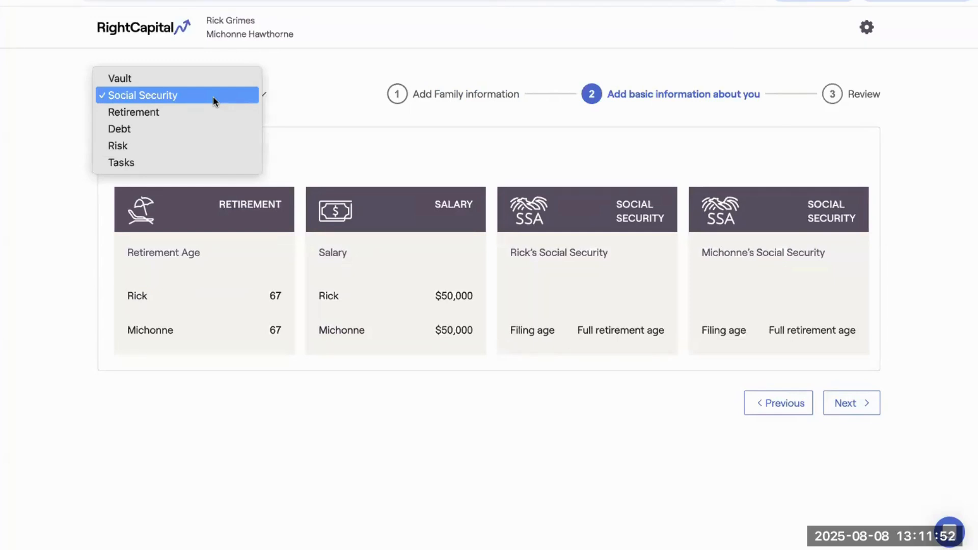
click(213, 96)
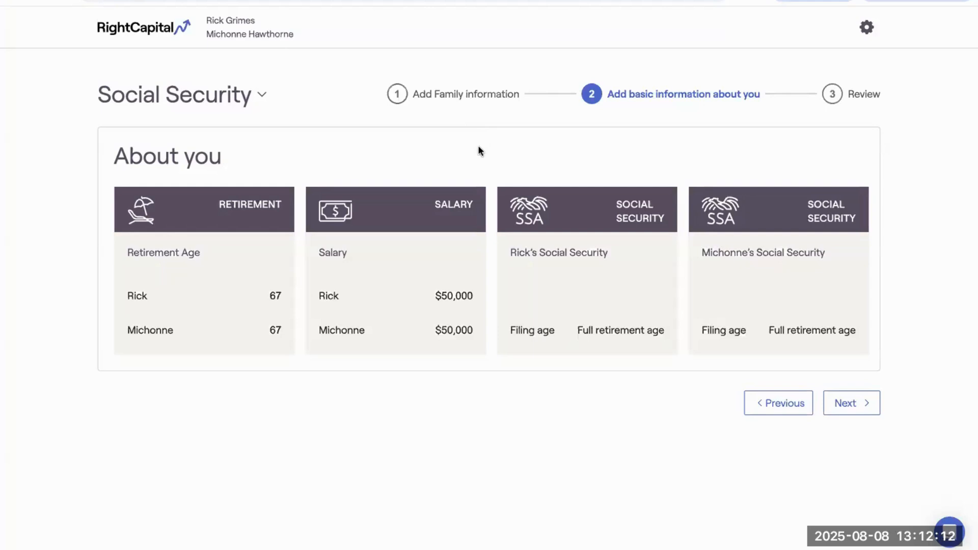
Try specifying a calendar month for retirement in the Retirement Age entry, and discard the change.
mouse_move(455, 227)
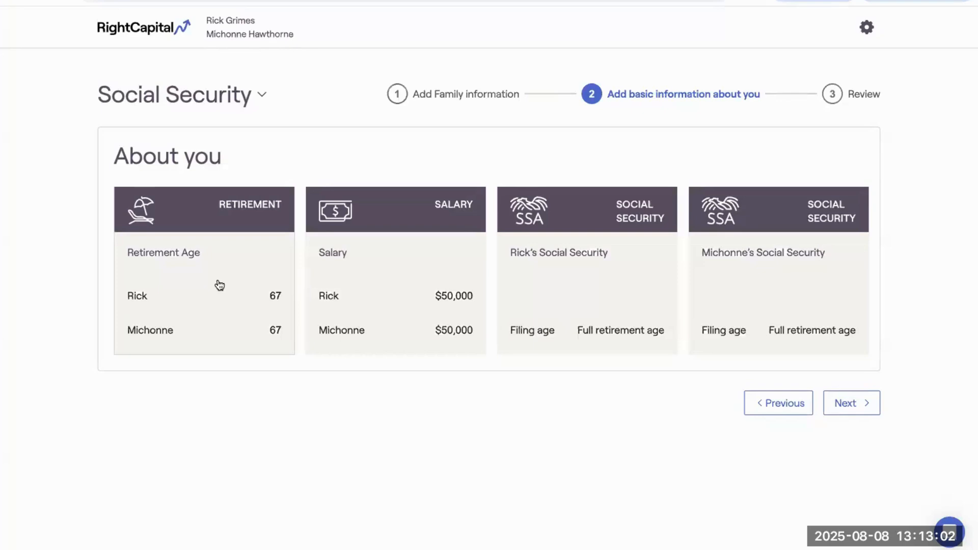
click(227, 312)
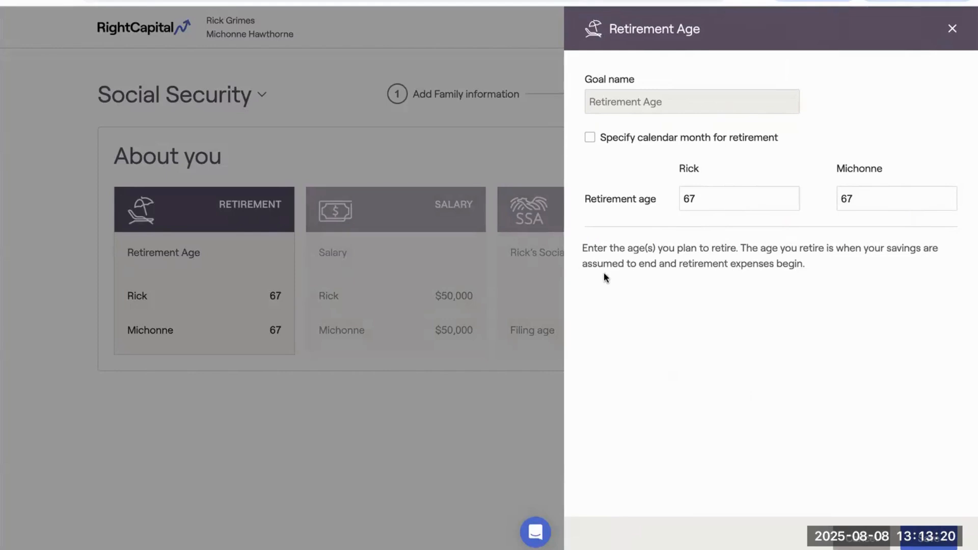
drag(729, 194, 665, 197)
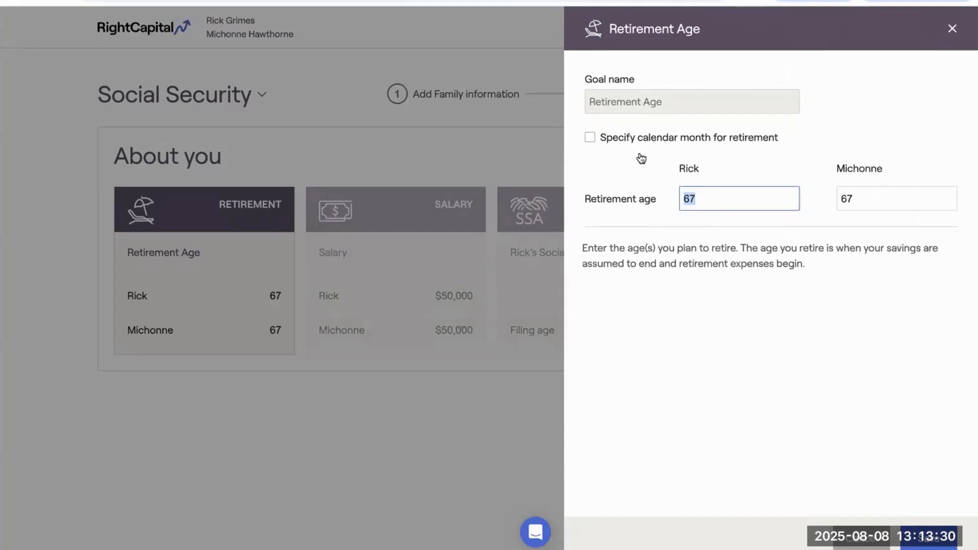
click(631, 141)
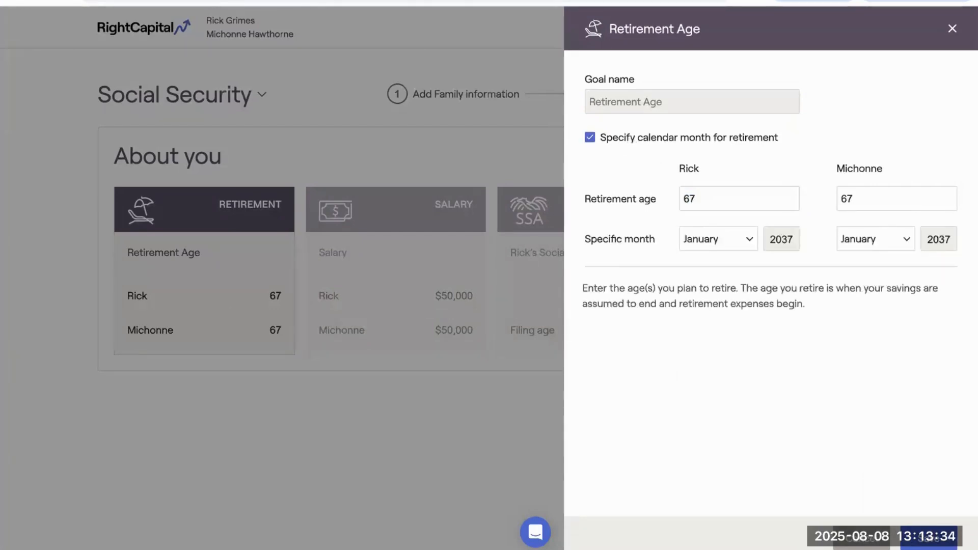
click(862, 537)
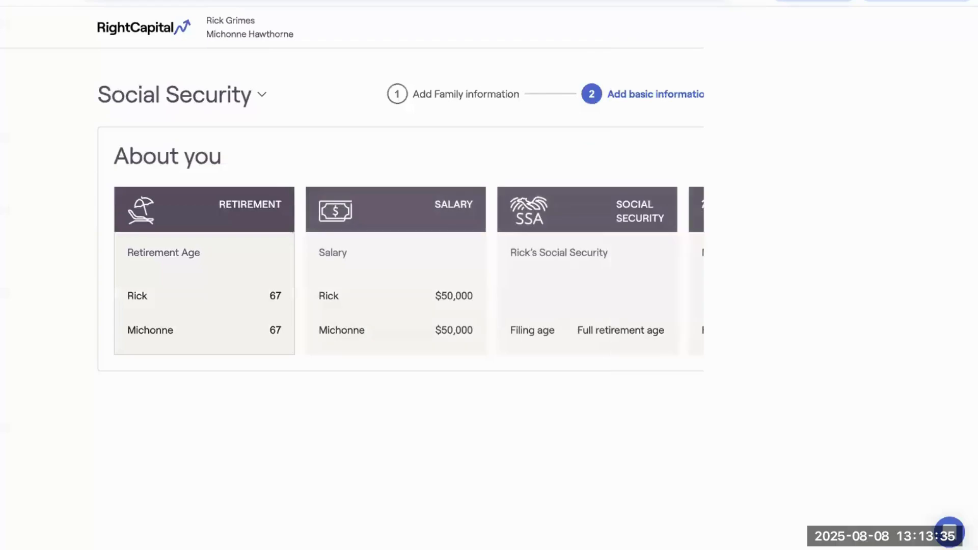
View both clients' annual salary fields in the Salary entry, and close it without changes.
click(405, 268)
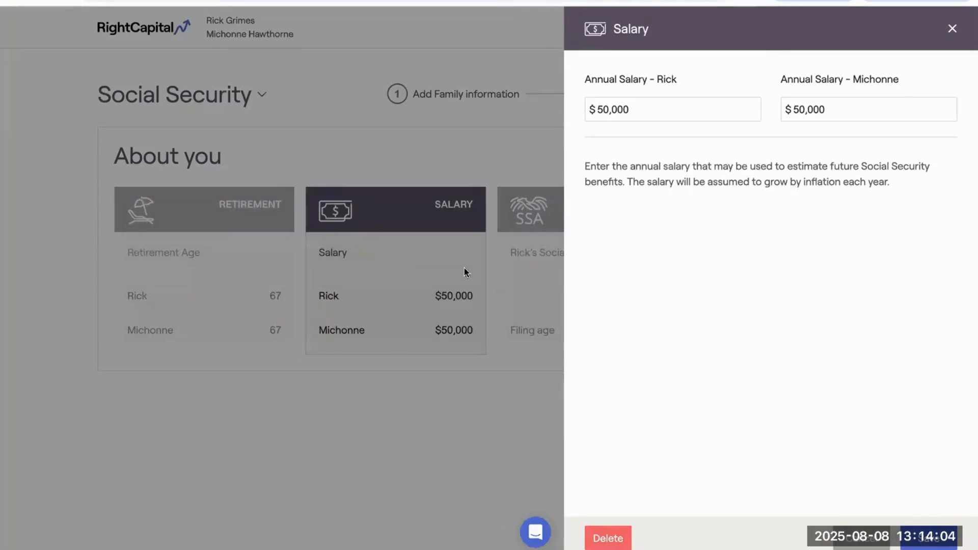
drag(633, 112, 574, 113)
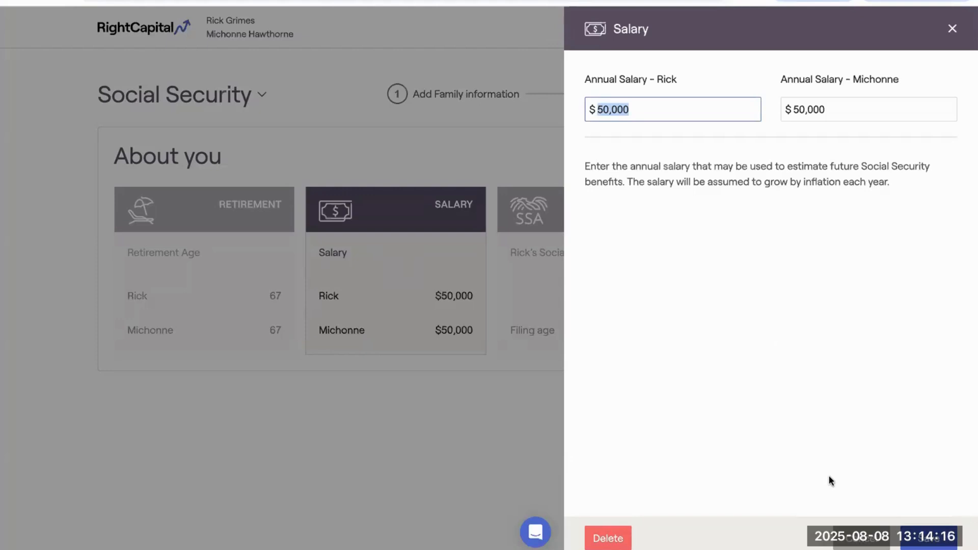
click(656, 147)
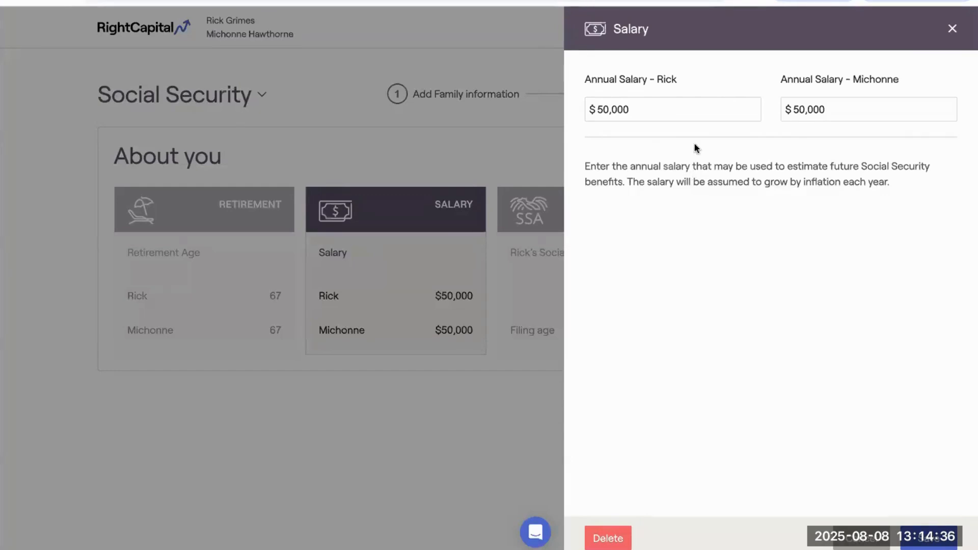
click(950, 29)
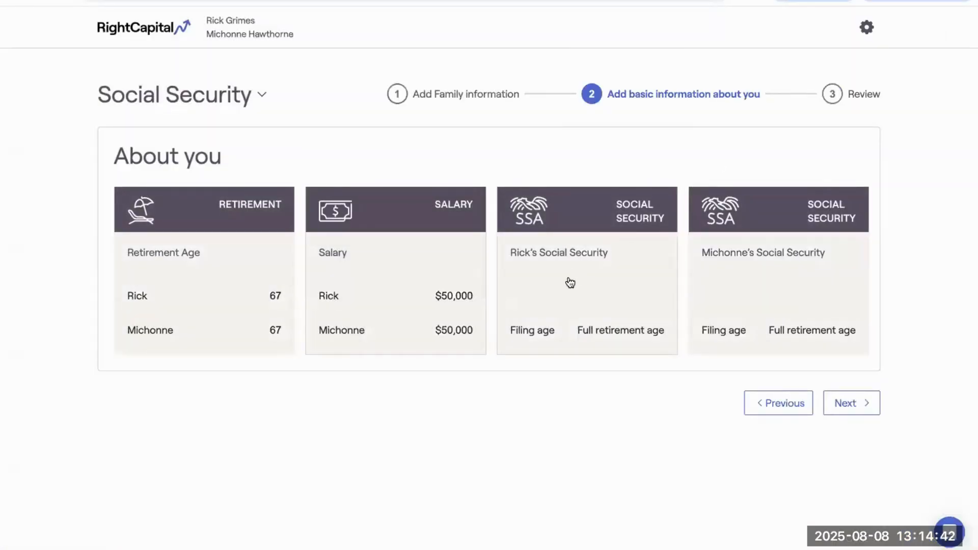
Base the first client's Social Security filing age on the client's own age of 67, and check the filing month options.
click(570, 282)
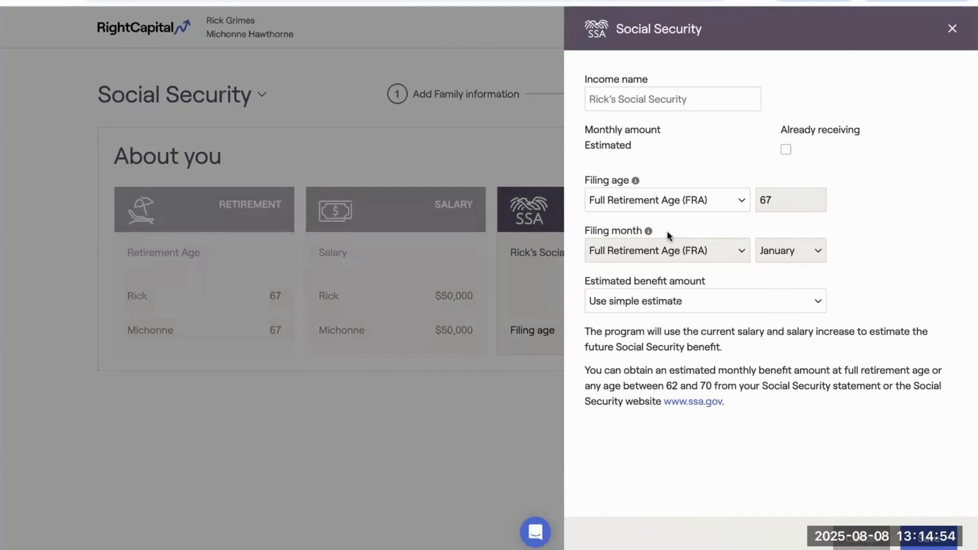
click(670, 209)
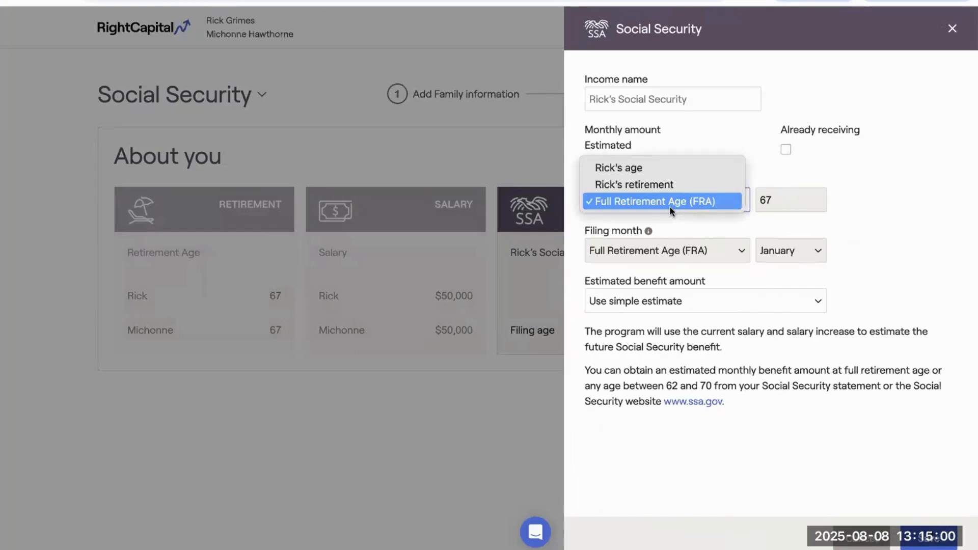
click(677, 169)
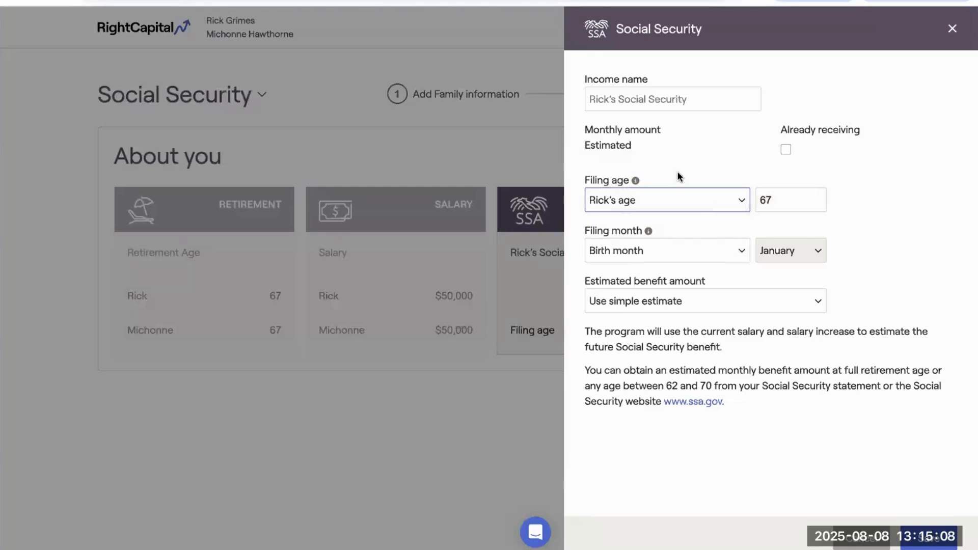
click(662, 196)
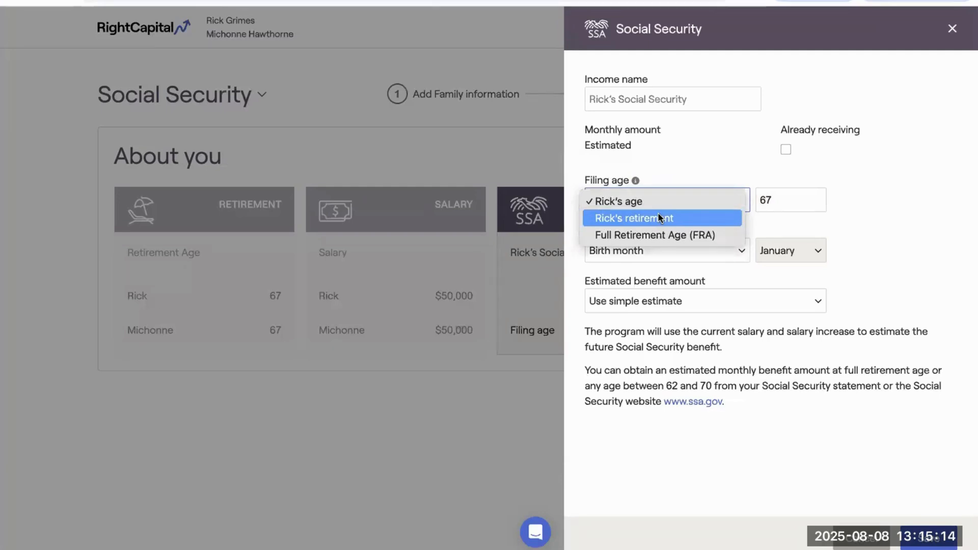
click(717, 167)
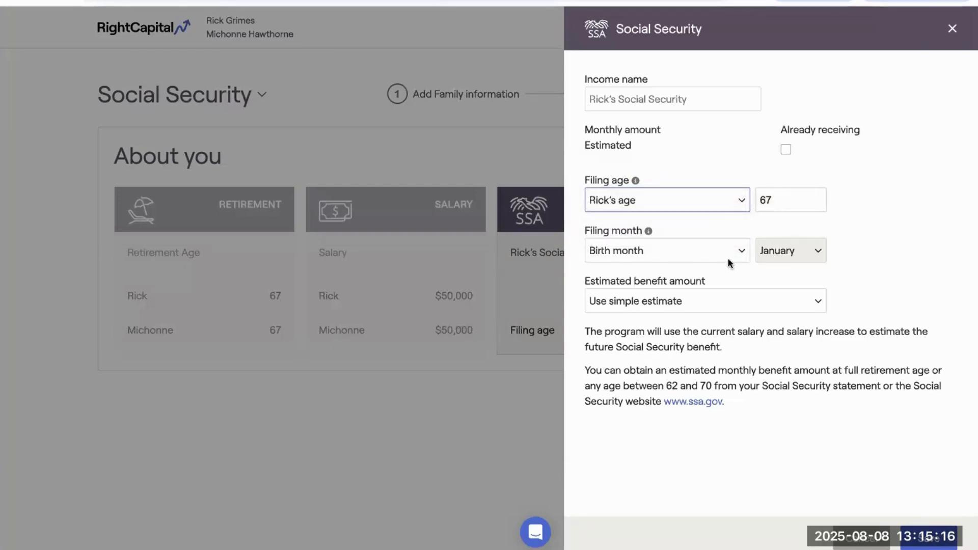
click(701, 252)
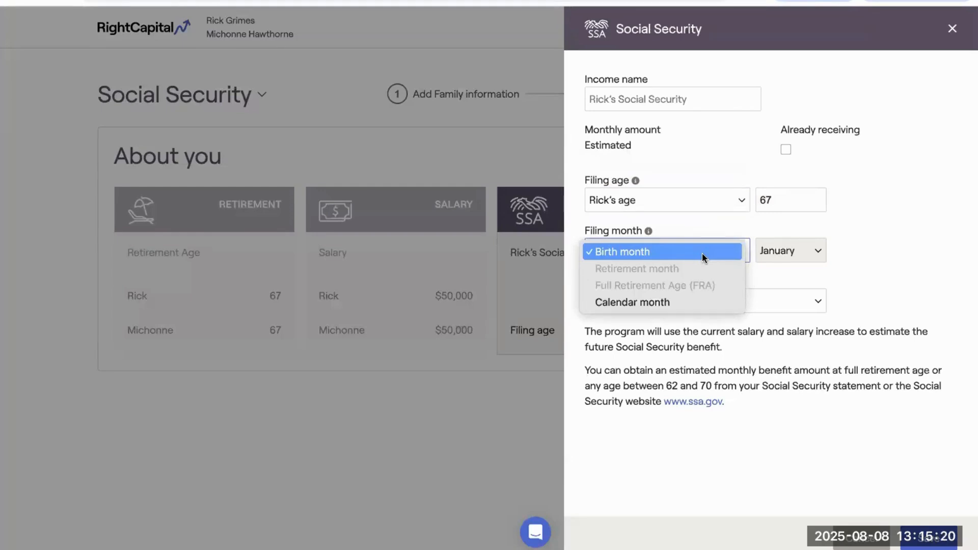
click(846, 271)
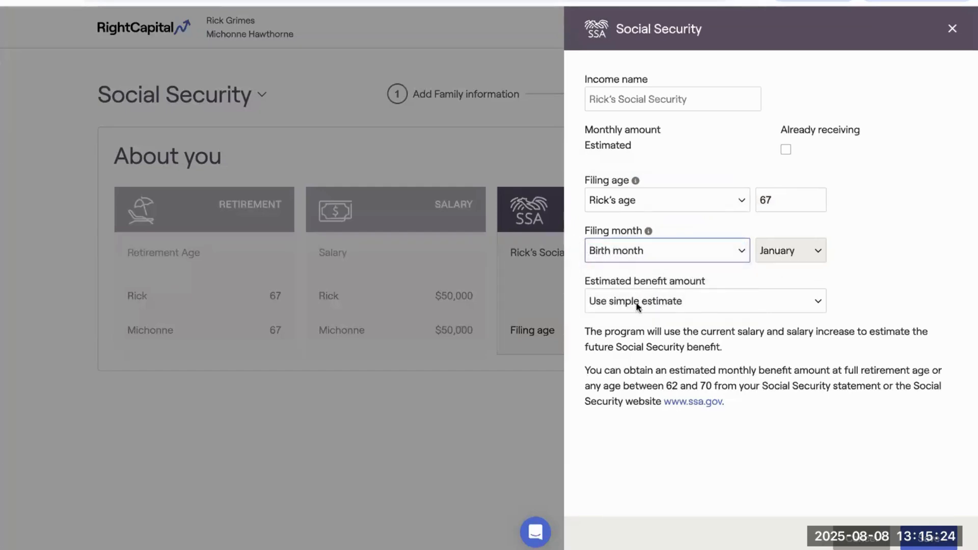
Try estimating the benefit based on the SS statement value, with a statement start age of 62.
click(668, 304)
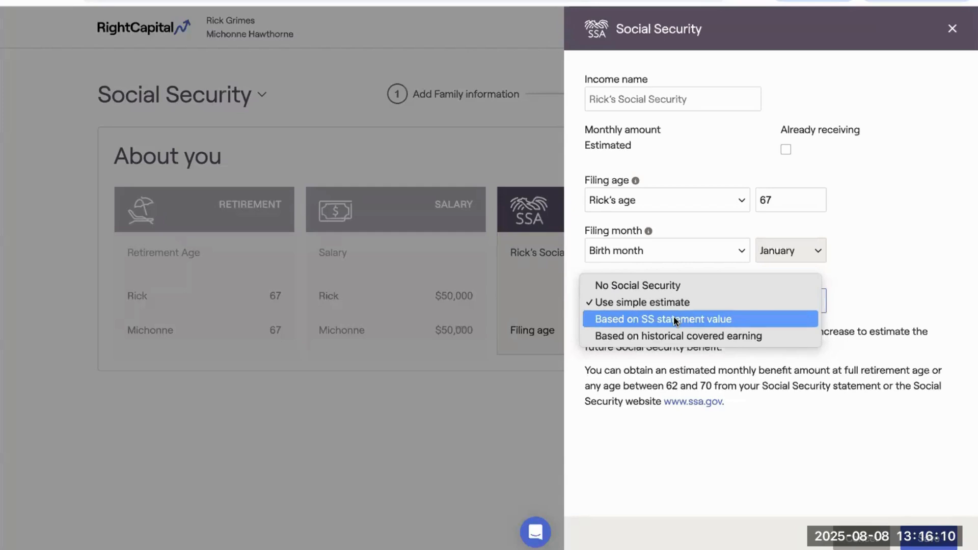
click(674, 319)
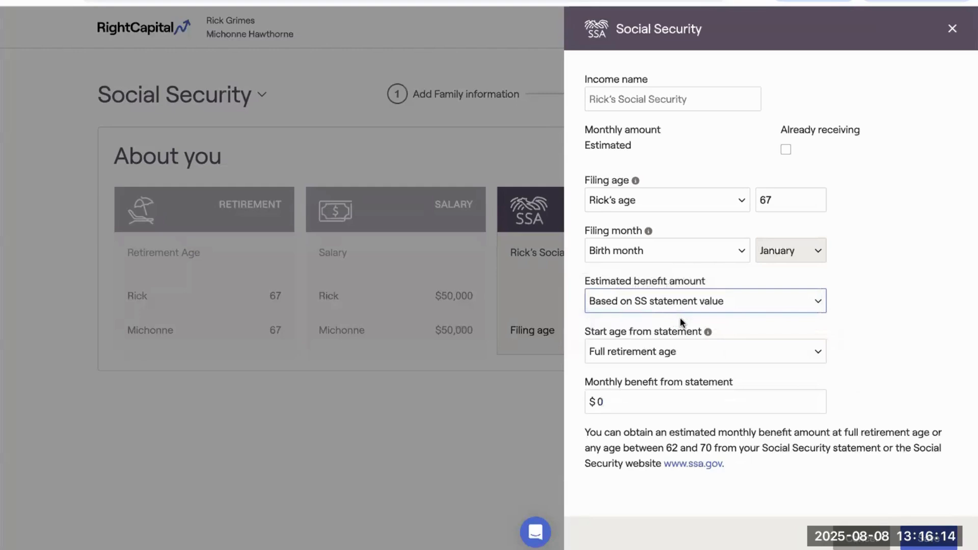
click(695, 349)
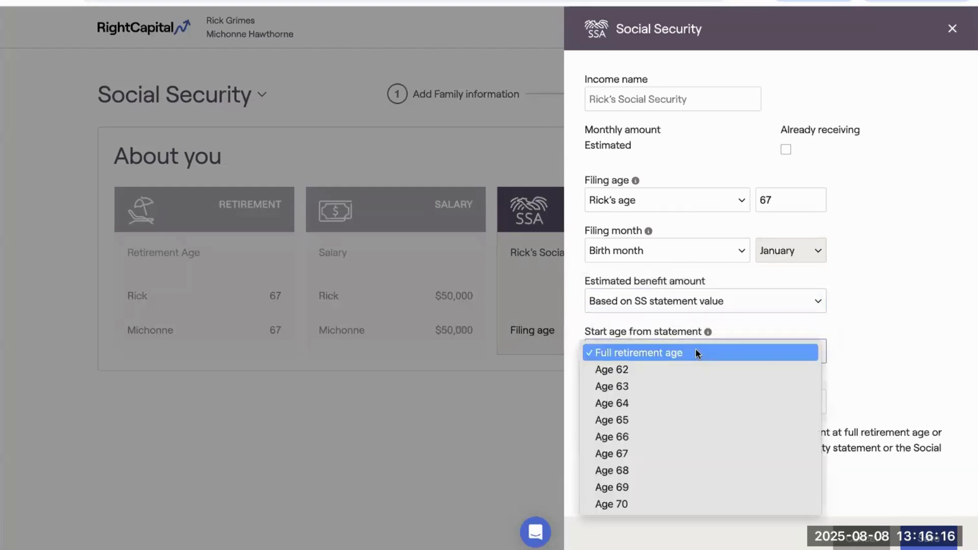
click(875, 328)
click(767, 399)
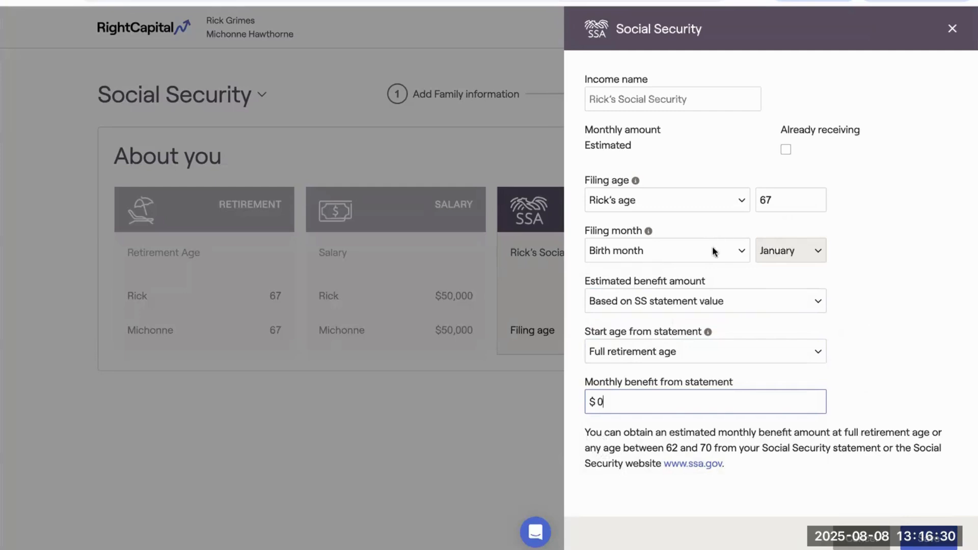
click(747, 353)
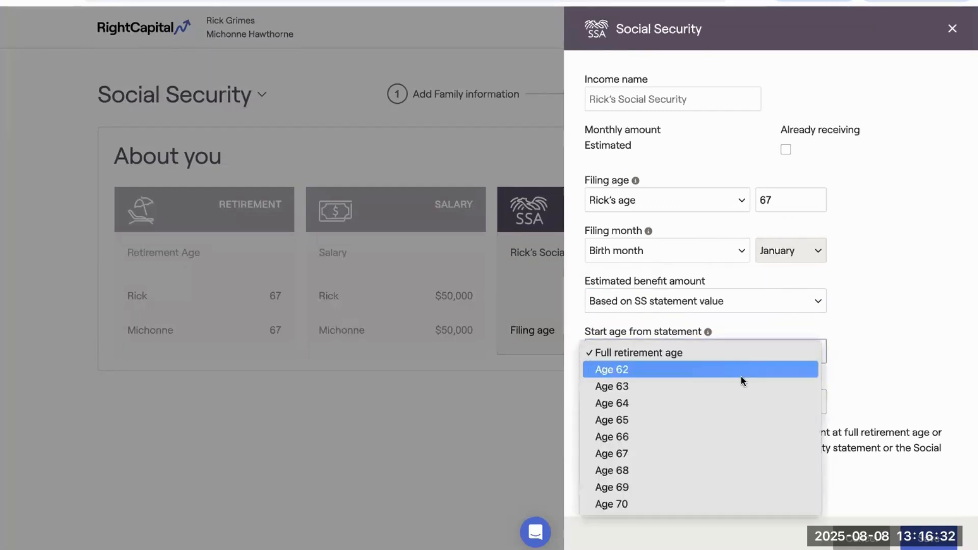
click(741, 376)
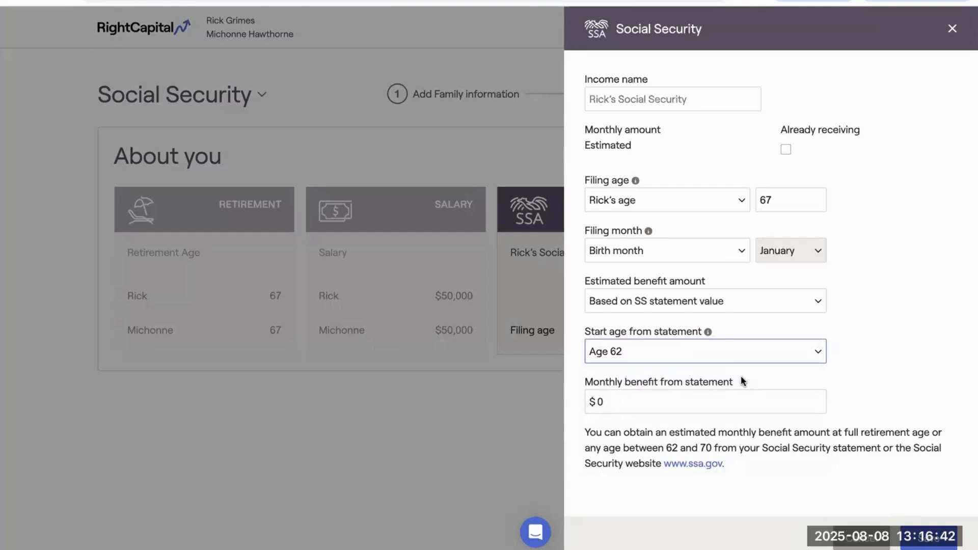
Try basing the estimated benefit on historical covered earning, and look through the yearly covered earning table.
click(769, 302)
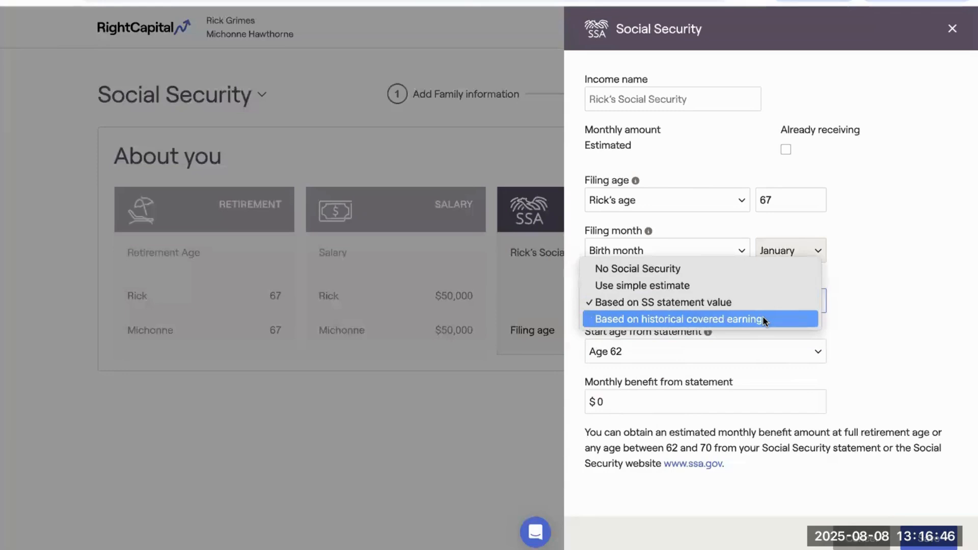
click(764, 319)
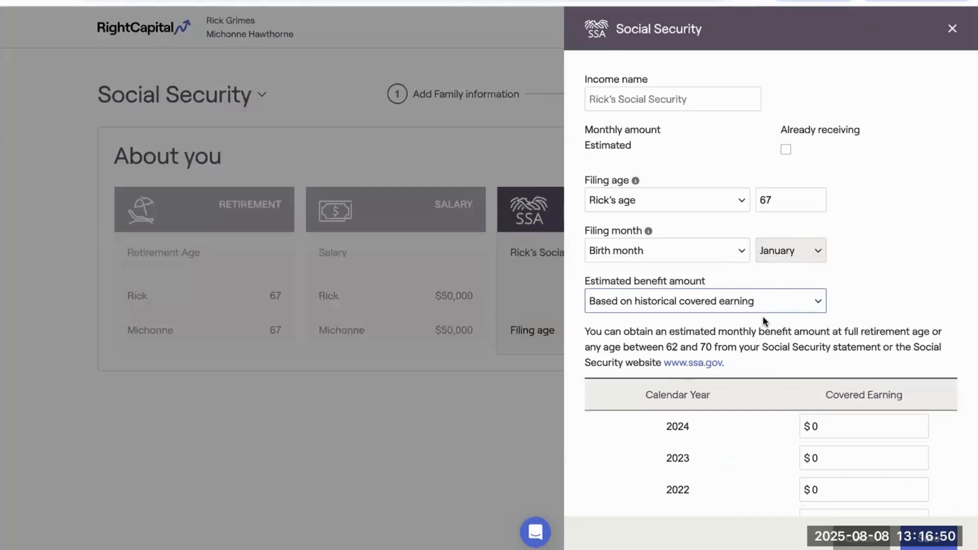
scroll(769, 376, down, 2)
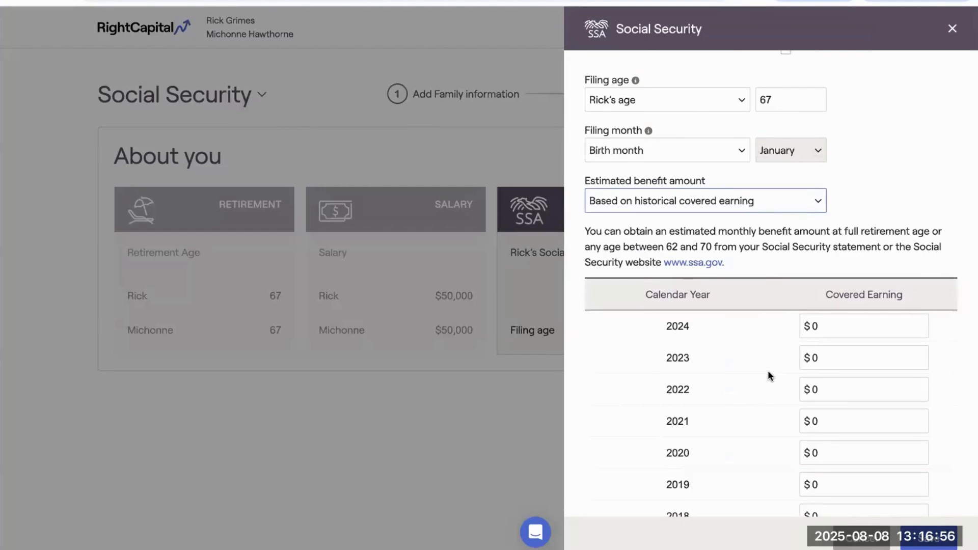
scroll(768, 376, down, 5)
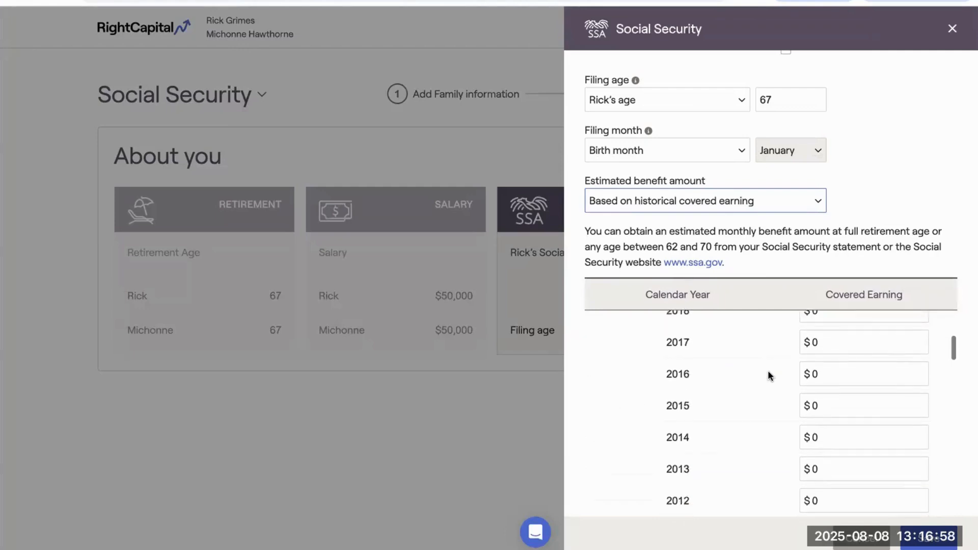
scroll(768, 375, down, 5)
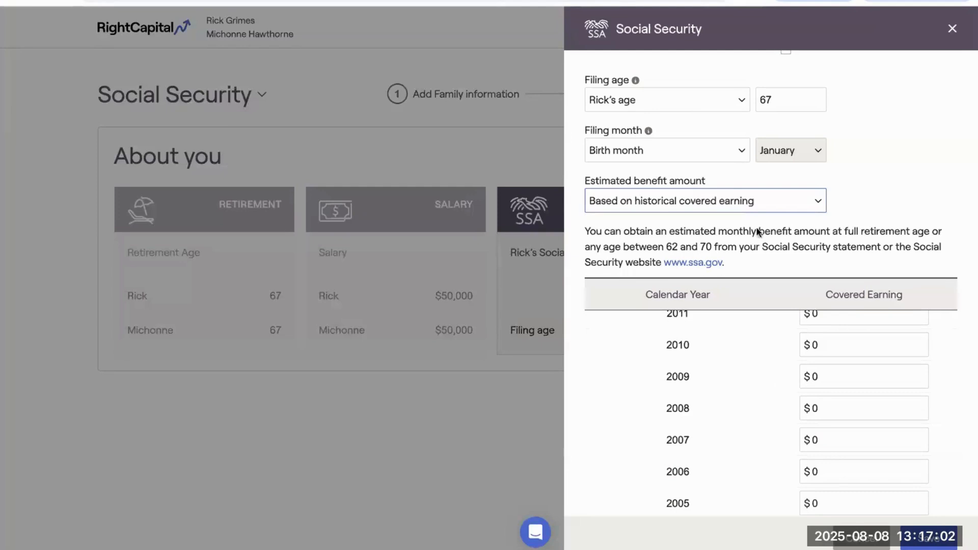
Try the No Social Security option for the estimated benefit amount, and save the first client's Social Security entry.
click(753, 200)
click(762, 154)
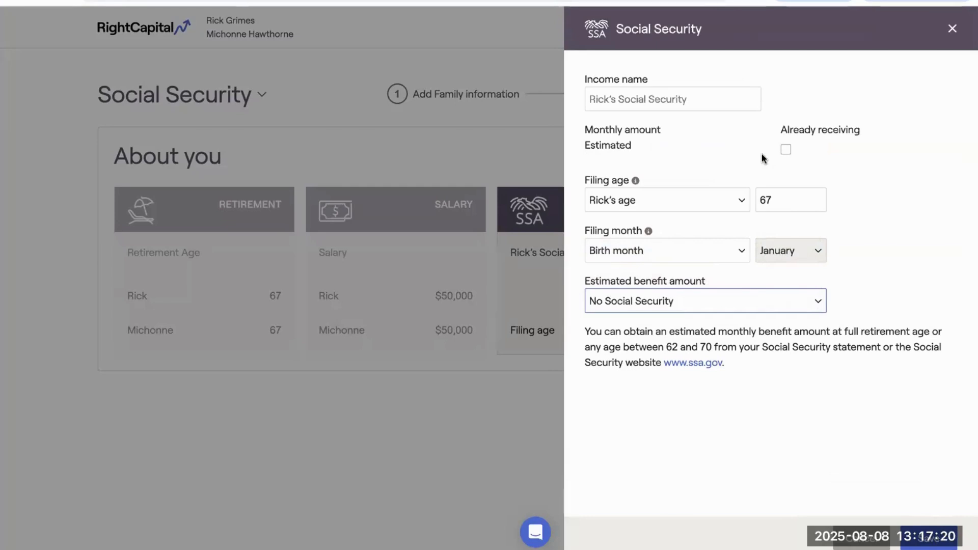
click(690, 297)
click(856, 512)
click(926, 536)
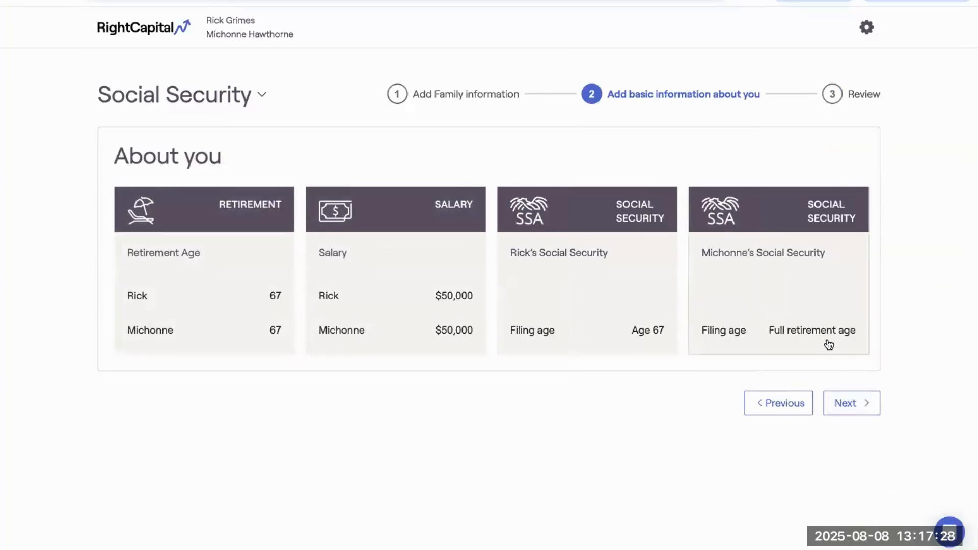
Examine the action items in the Social Security review stage, and switch the chart to the cumulative cash flow comparison.
click(853, 407)
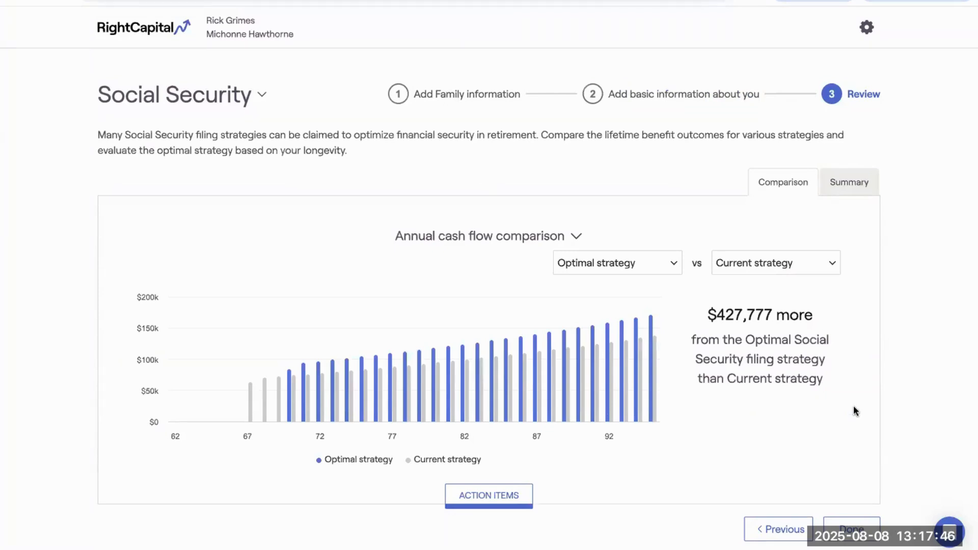
click(488, 497)
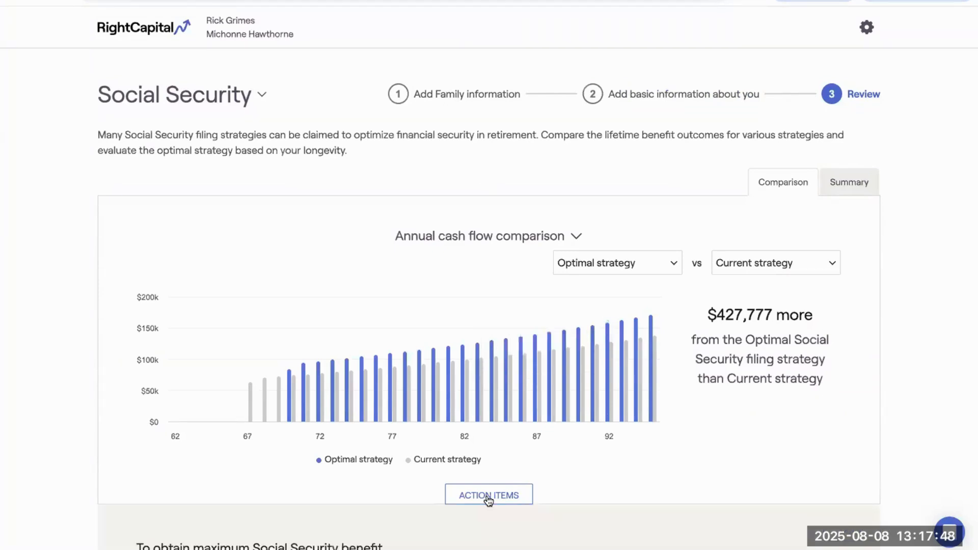
scroll(488, 498, down, 3)
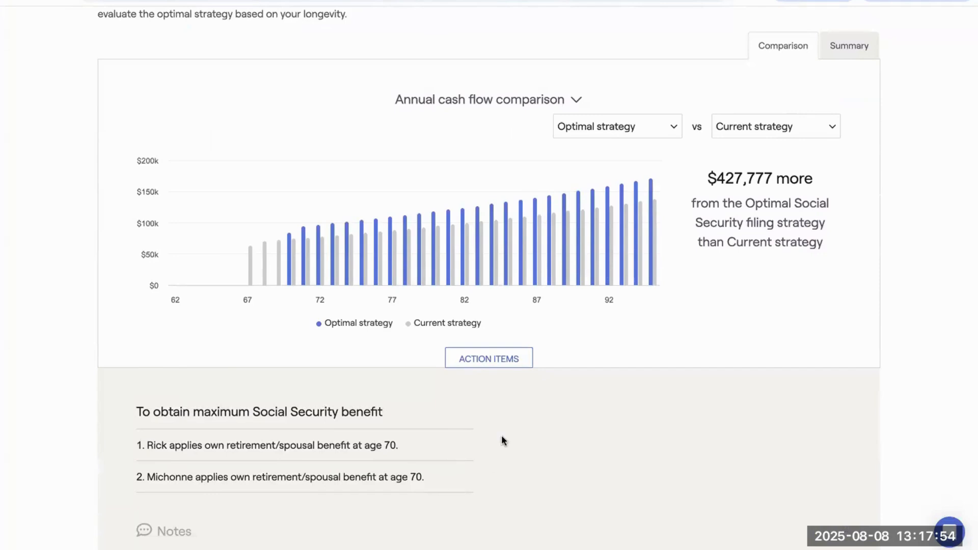
scroll(501, 435, up, 2)
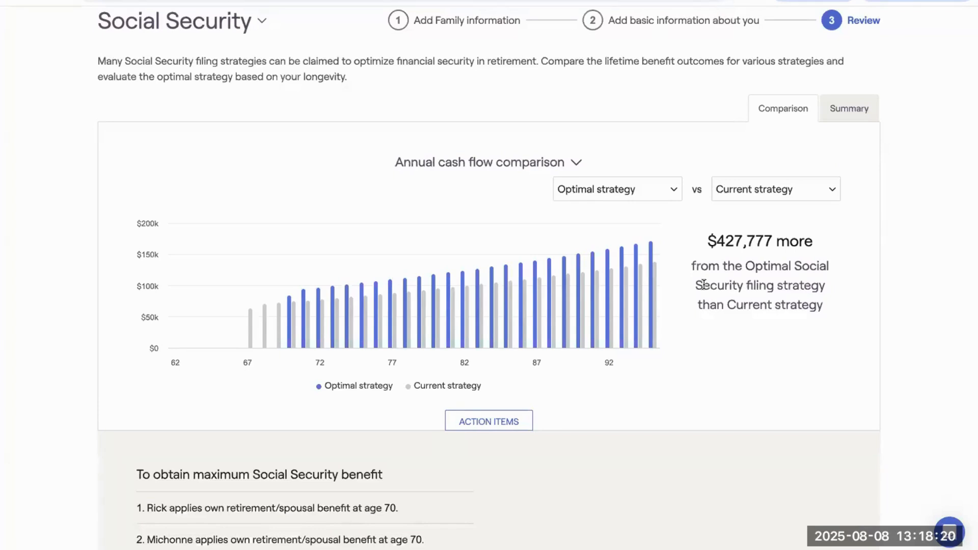
click(463, 163)
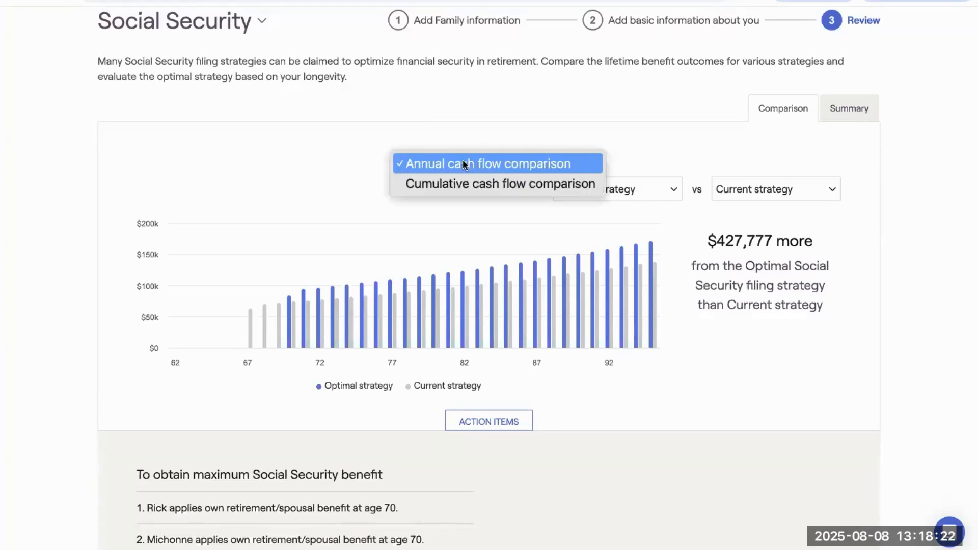
click(463, 184)
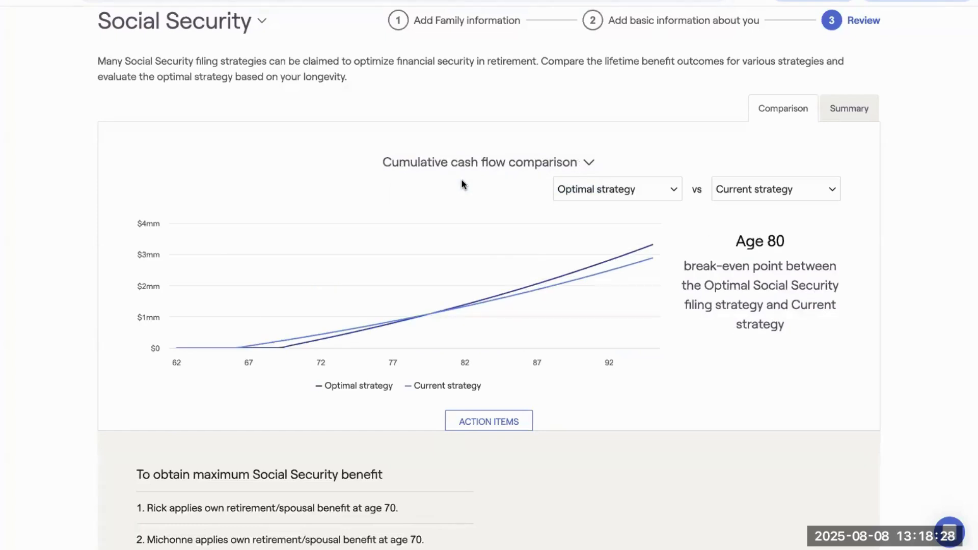
Examine the cumulative cash flow comparison and the summary of all Social Security filing strategies, and finish the Social Security review.
mouse_move(442, 283)
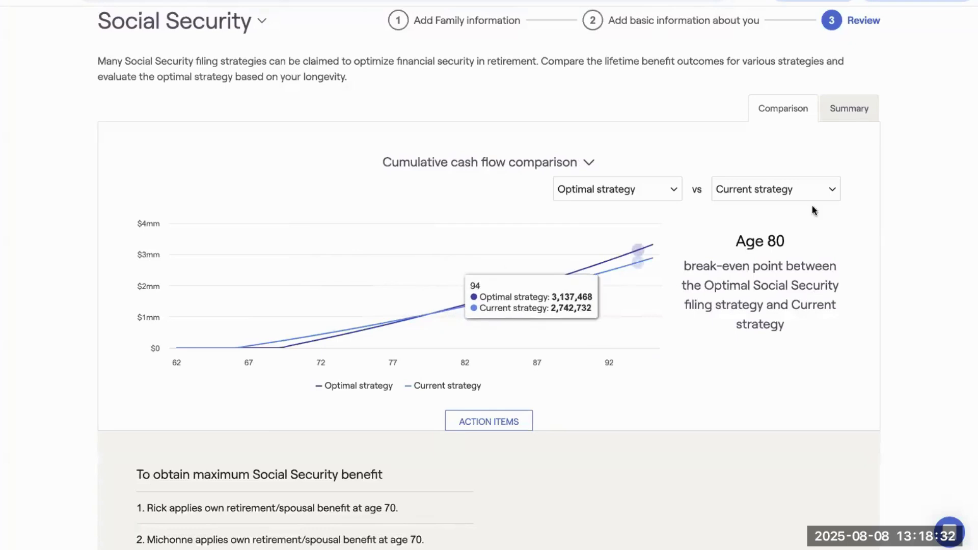
click(844, 113)
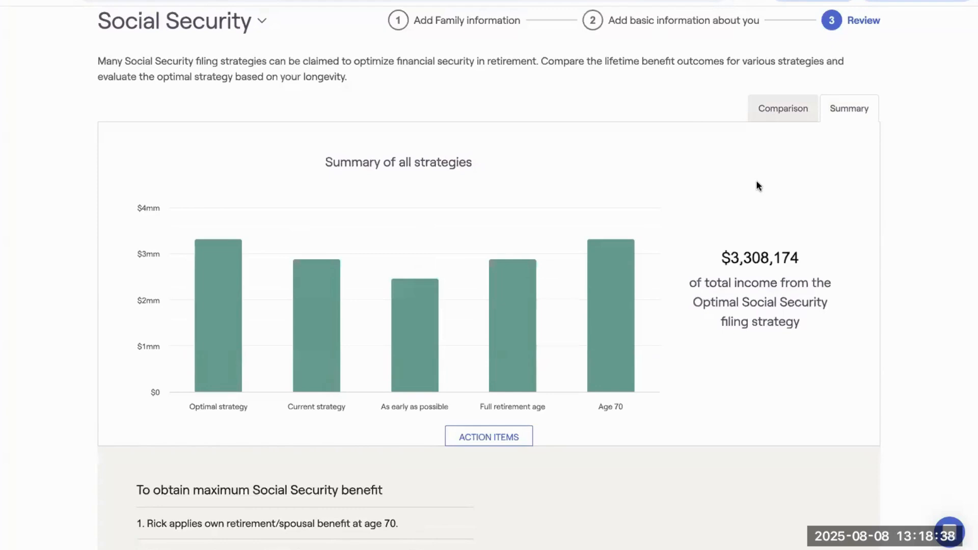
mouse_move(490, 299)
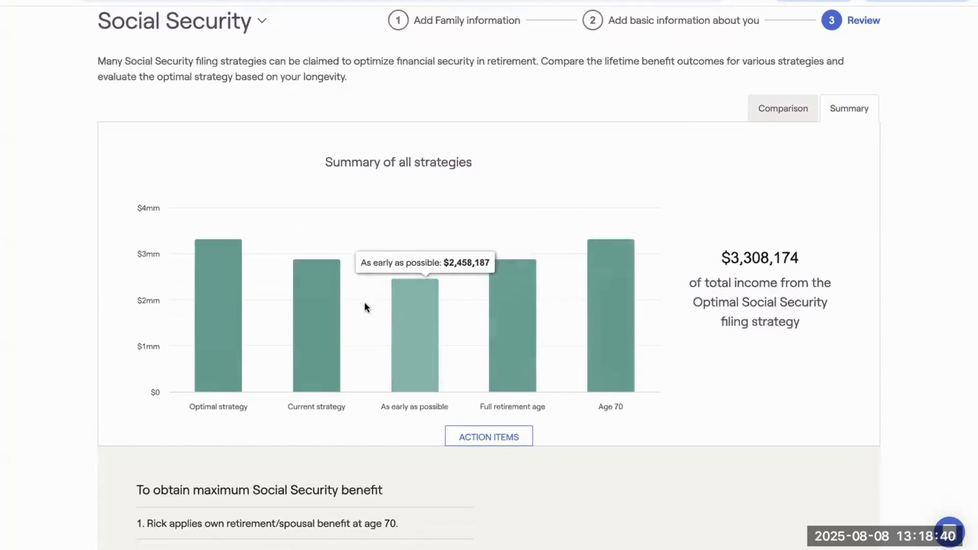
mouse_move(336, 304)
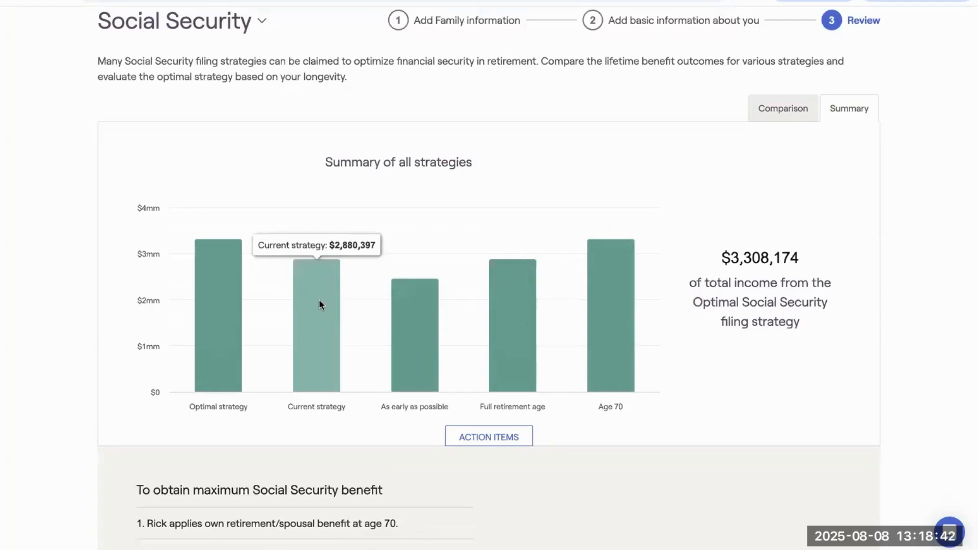
scroll(320, 304, down, 3)
scroll(319, 304, up, 1)
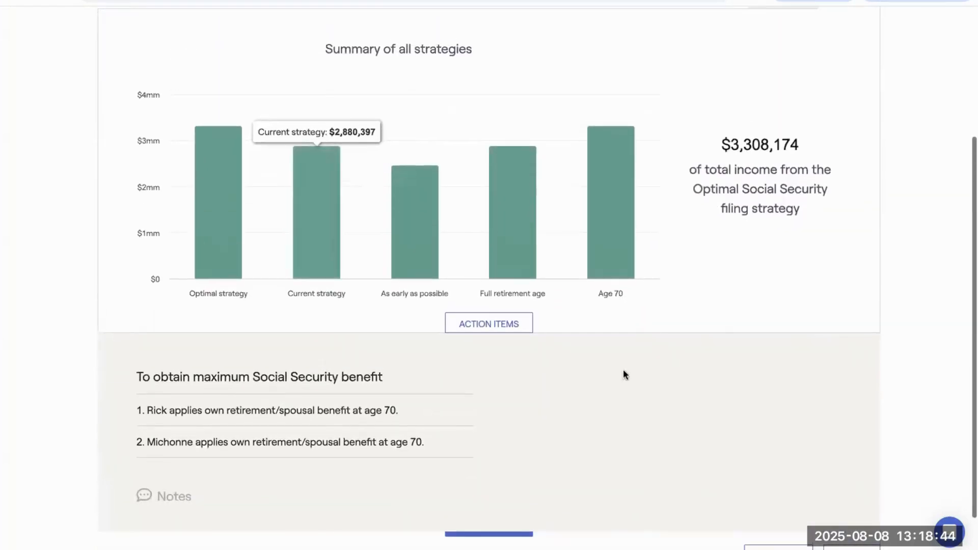
scroll(662, 392, down, 1)
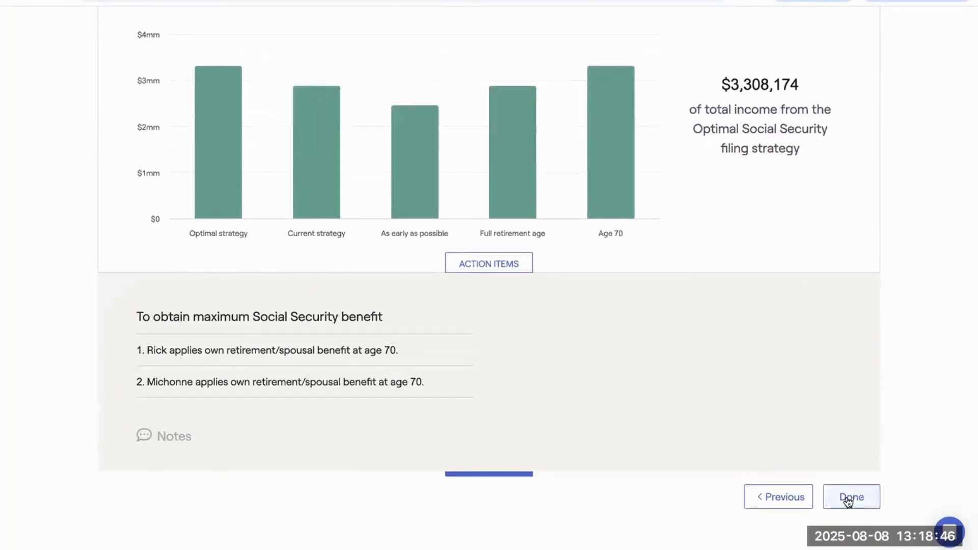
click(848, 501)
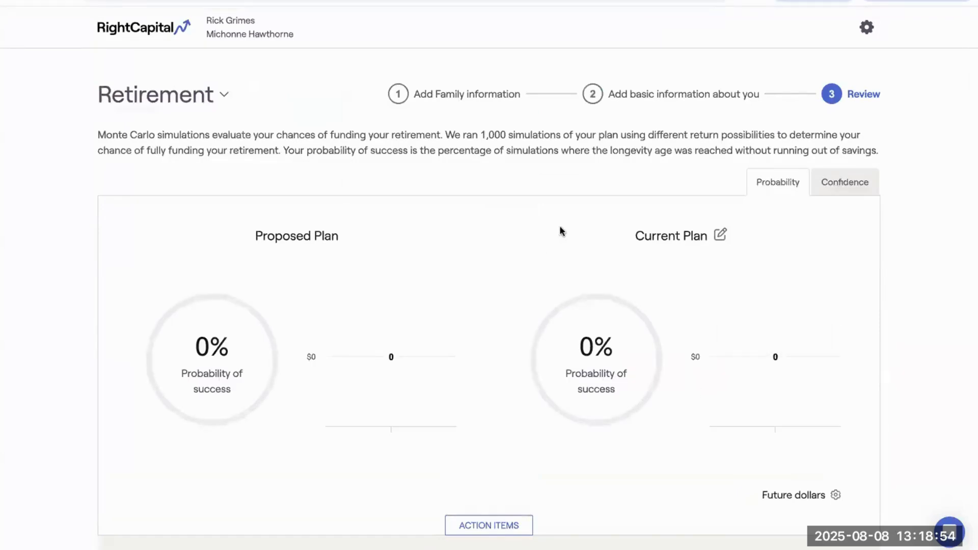
In the Retirement module's basic information, set the first client's invested assets to $50,000 taxable, $50,000 tax deferred and $25,000 tax free.
click(613, 97)
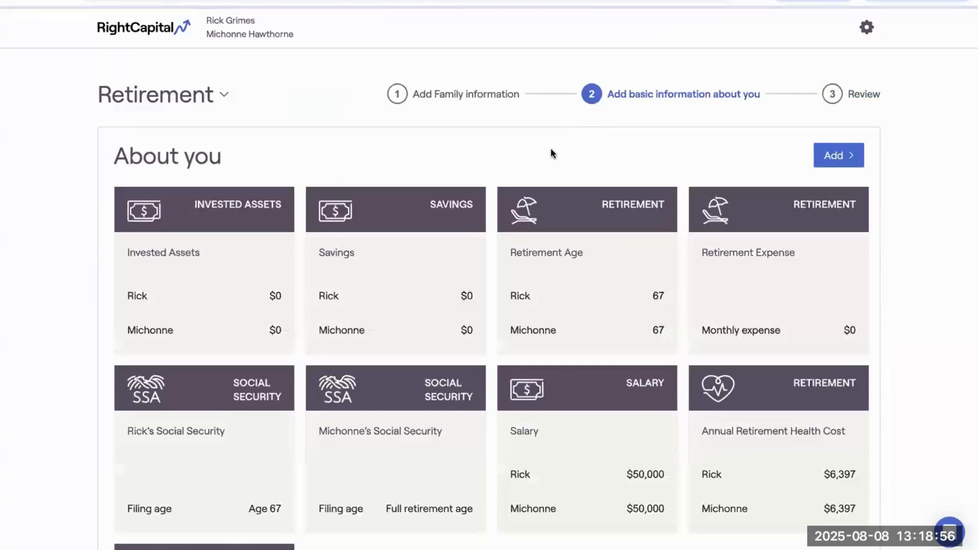
scroll(551, 152, down, 2)
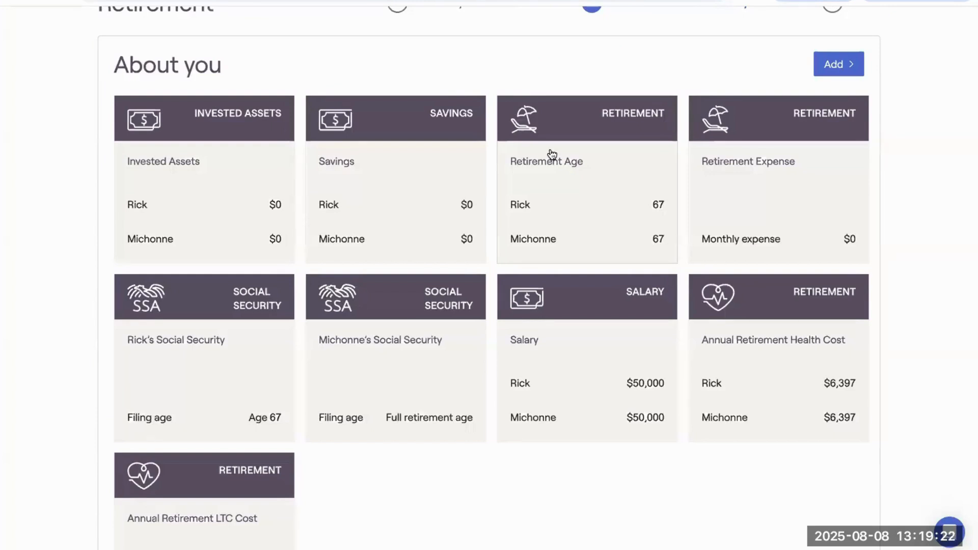
click(226, 196)
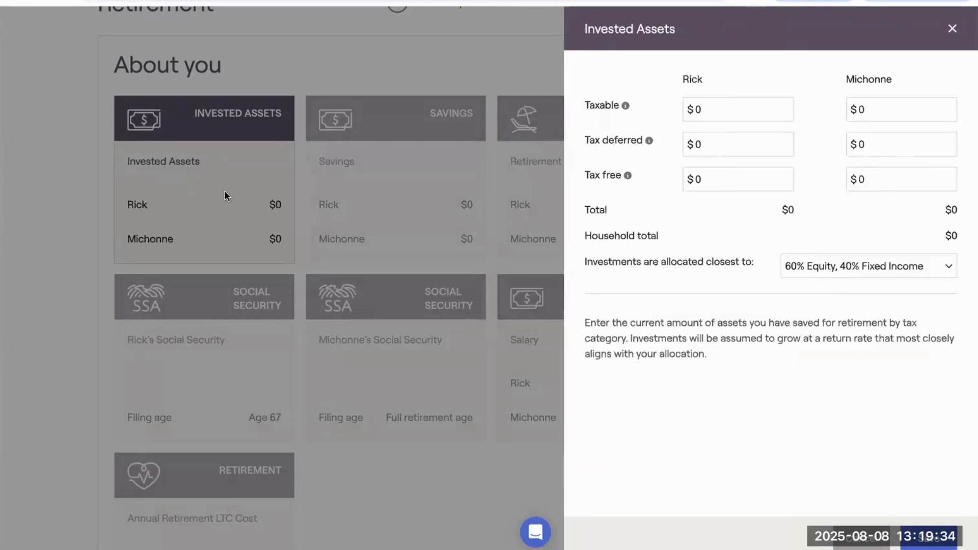
click(697, 110)
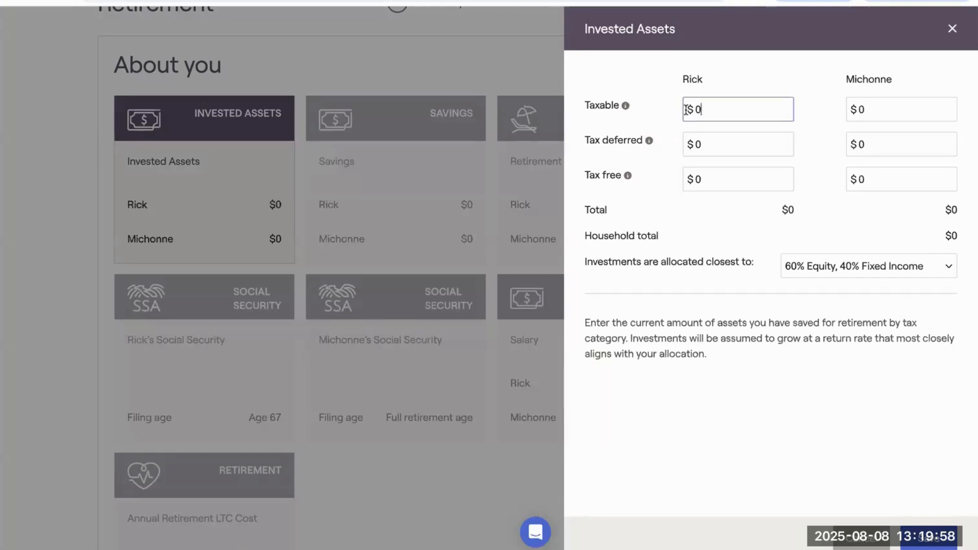
text(50000)
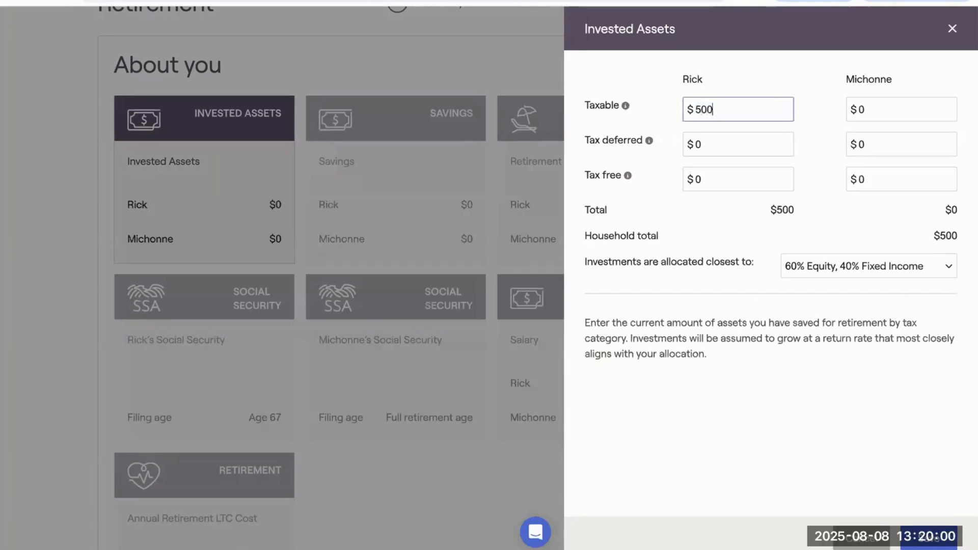
click(733, 141)
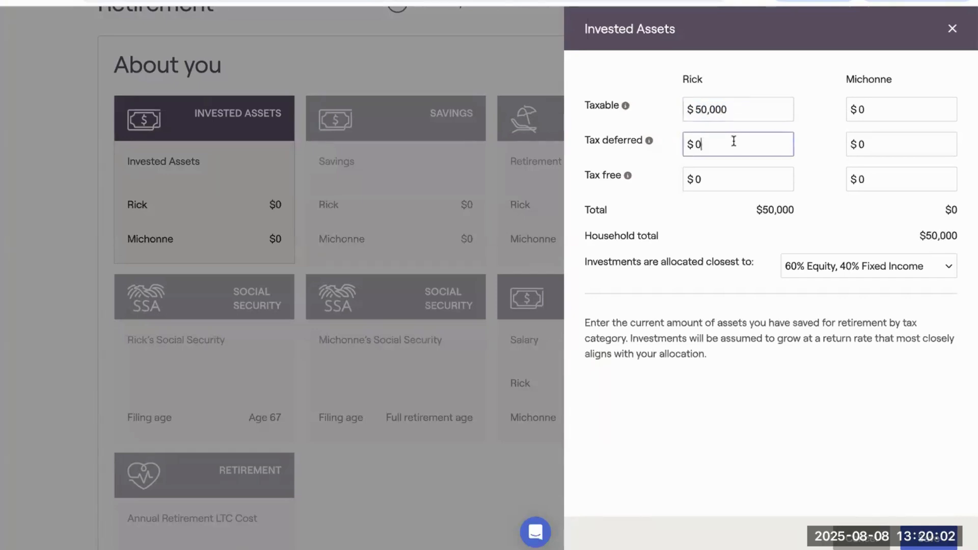
text(50000)
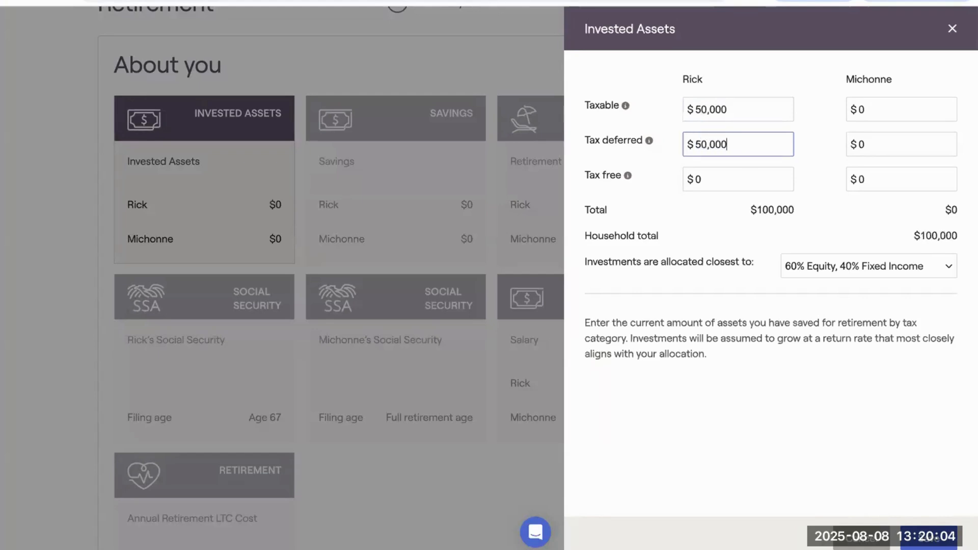
click(718, 178)
text(25000)
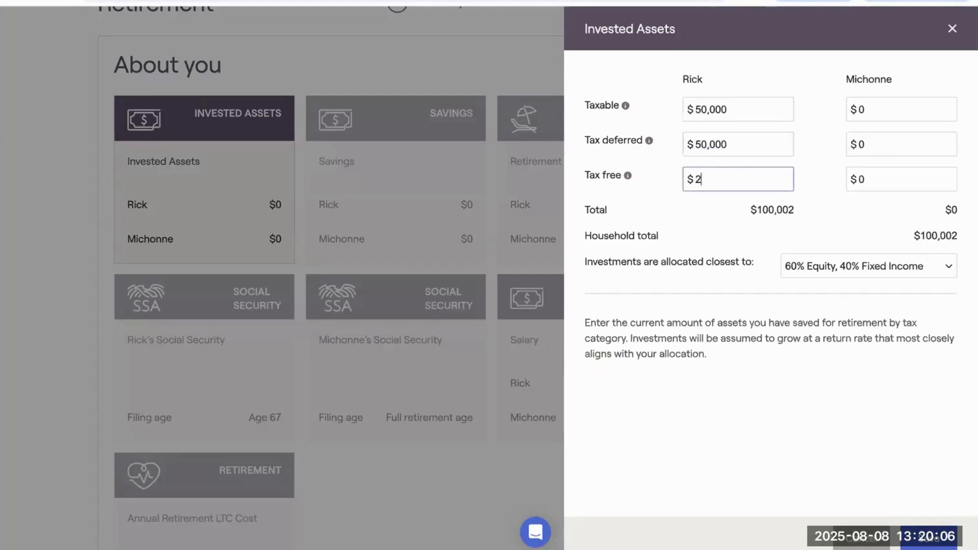
Set the second client's invested assets to $75,000 taxable, $100,000 tax deferred and $75,000 tax free.
click(869, 109)
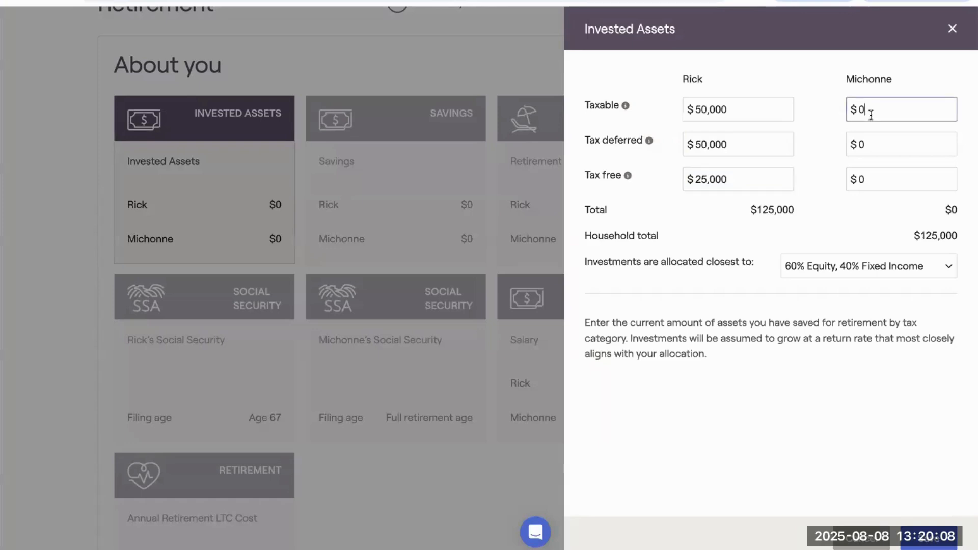
text(75,000)
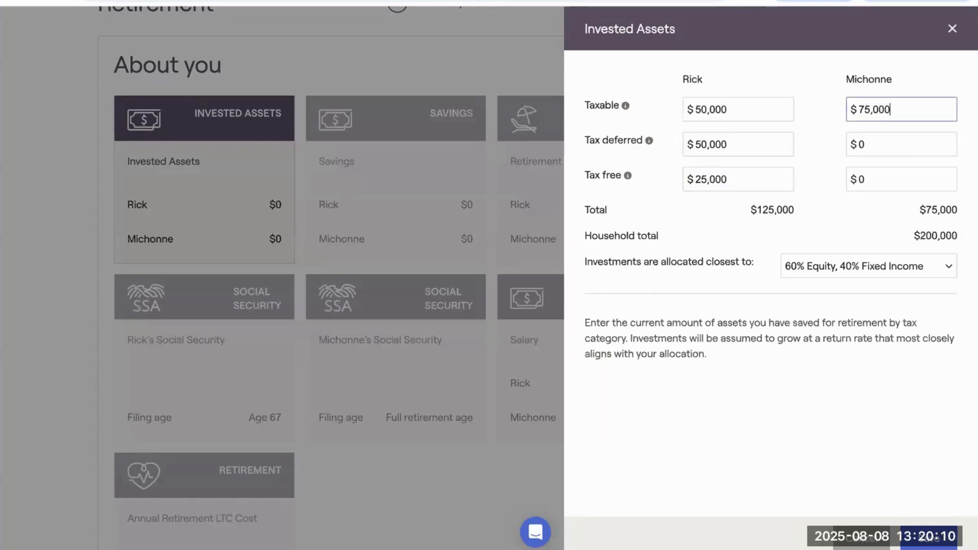
click(877, 142)
key(BackSpace)
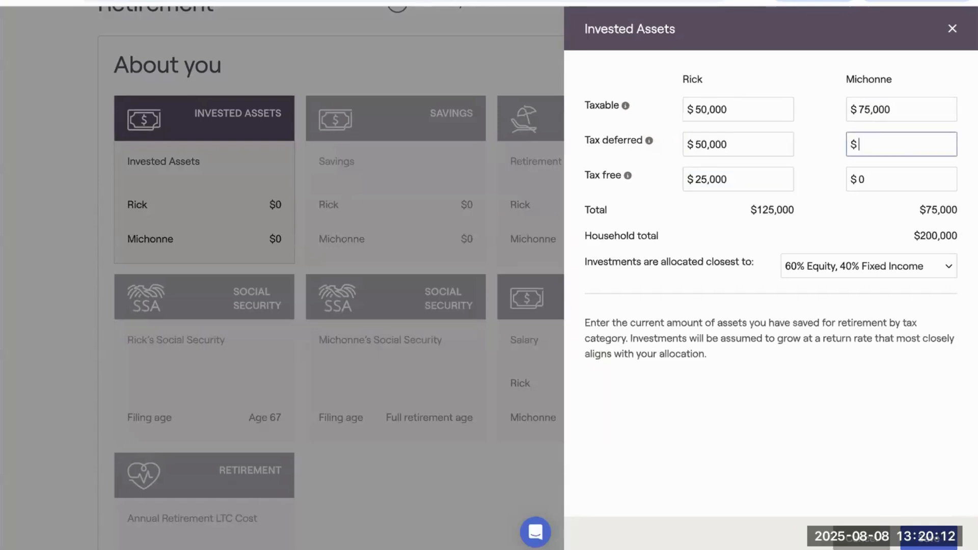
text(100,000)
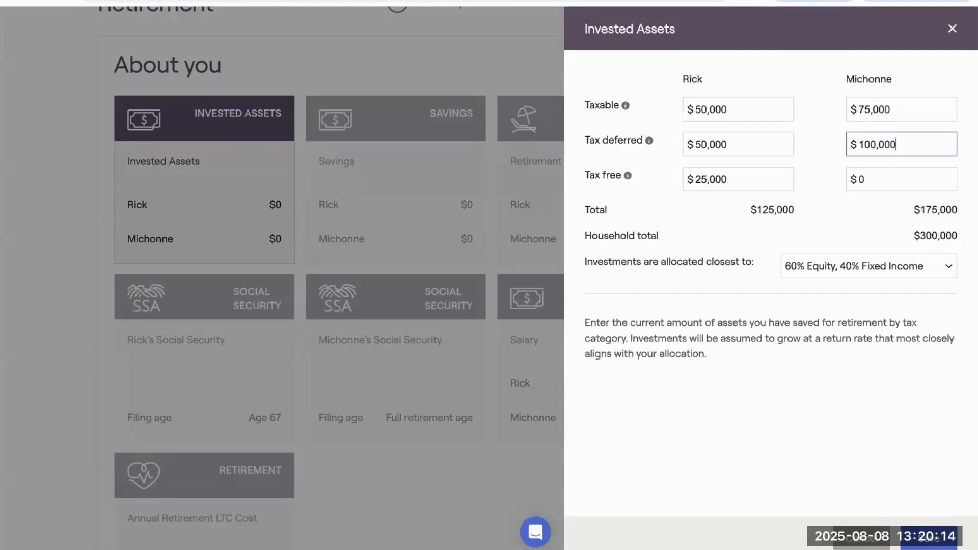
click(877, 175)
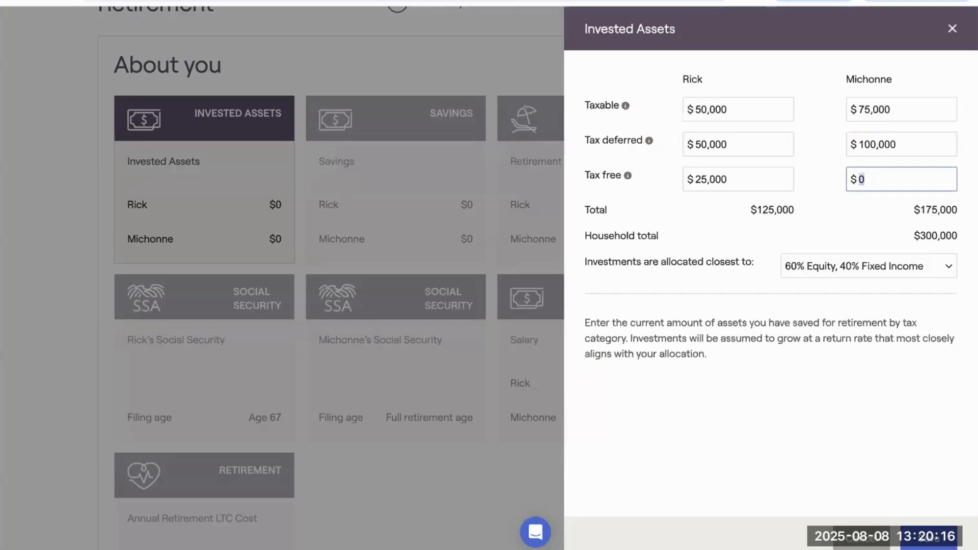
text(75,000)
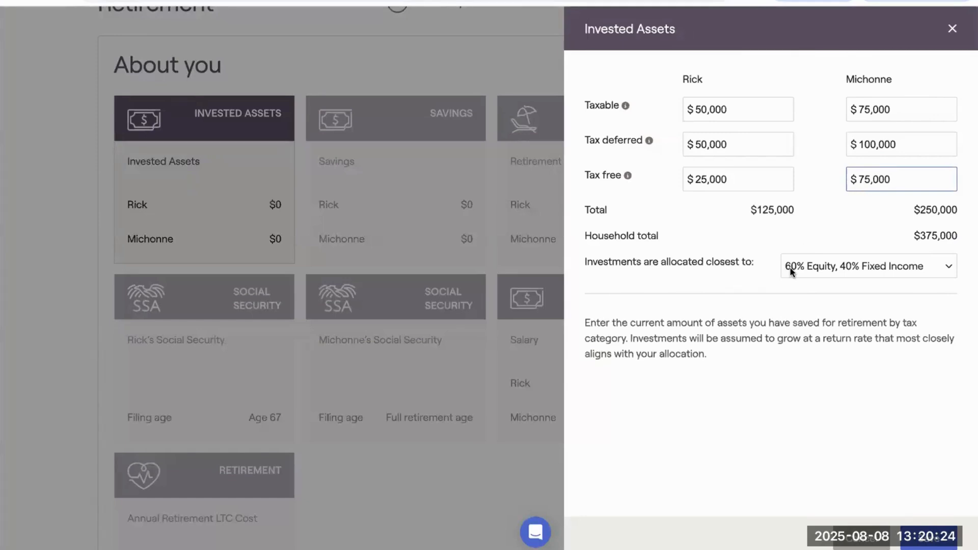
Check the investment allocation options, keep 60% Equity, 40% Fixed Income, and save the invested assets.
click(838, 267)
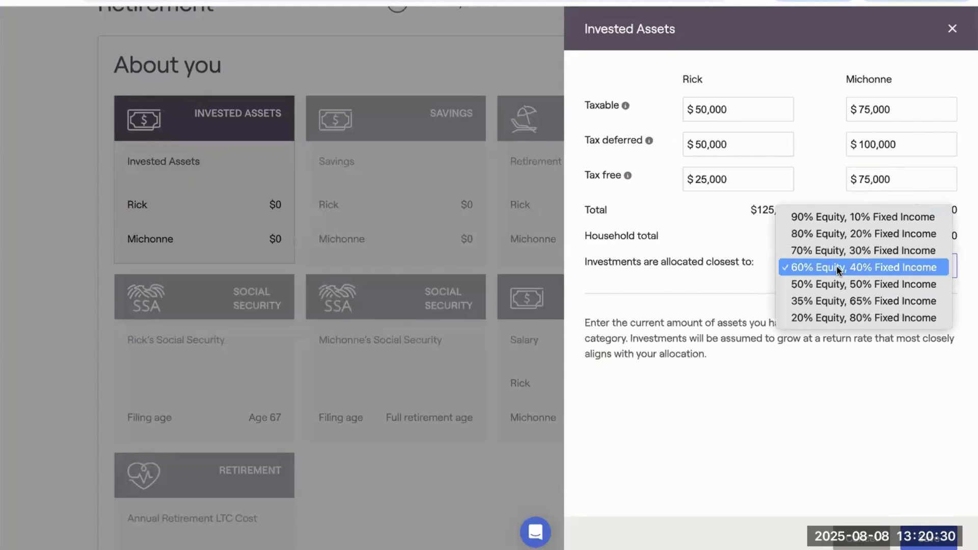
click(715, 267)
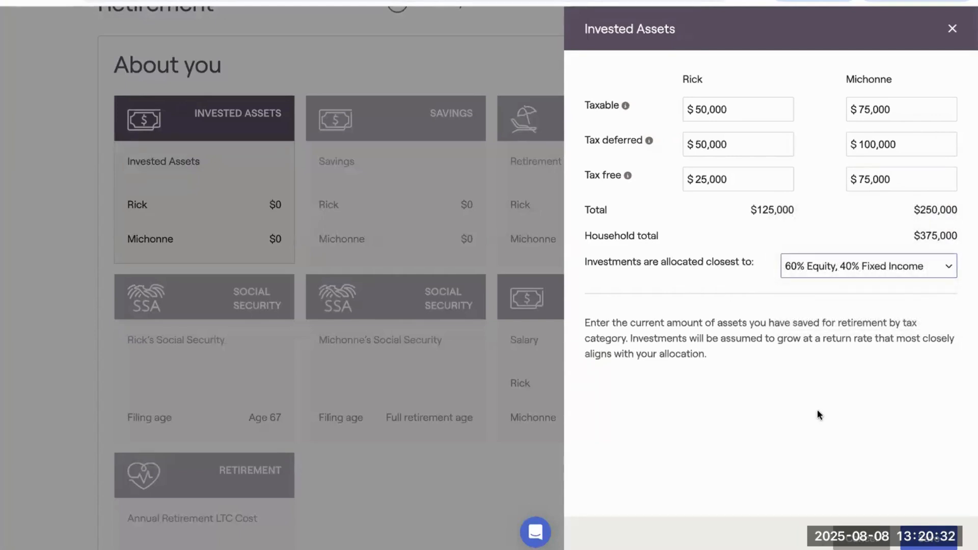
click(925, 541)
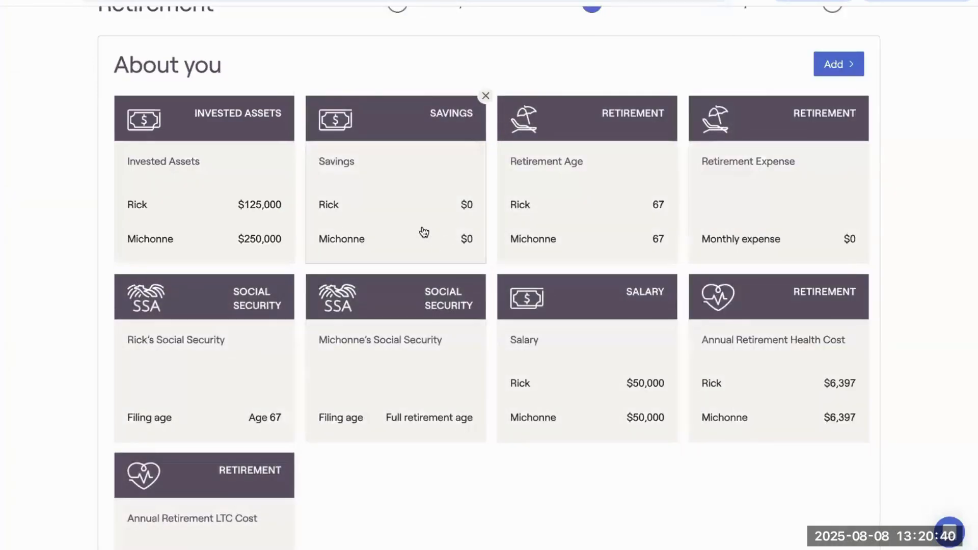
Set the first client's annual savings to $25,000 taxable, $15,000 tax deferred and $5,000 tax free, and save them.
click(406, 215)
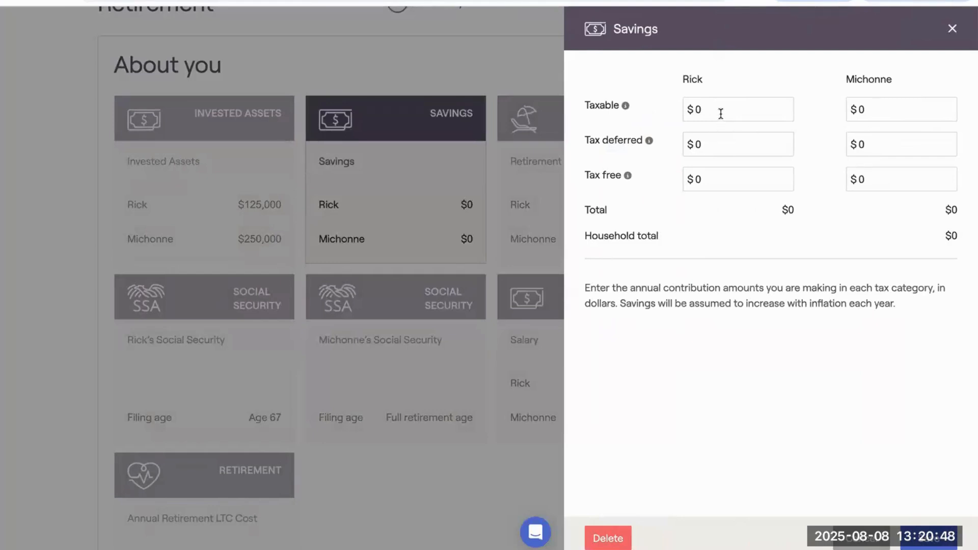
drag(720, 114, 657, 111)
text(25000)
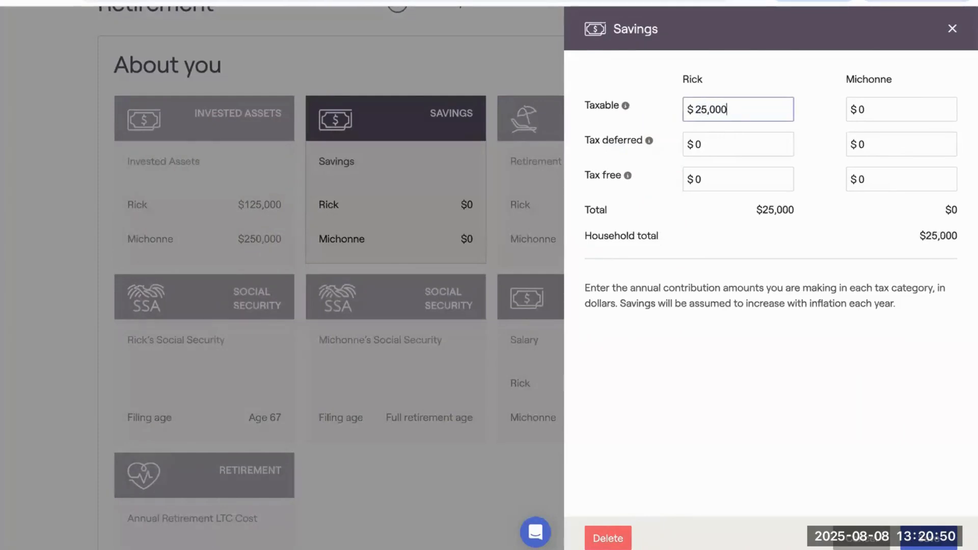
drag(717, 146, 677, 145)
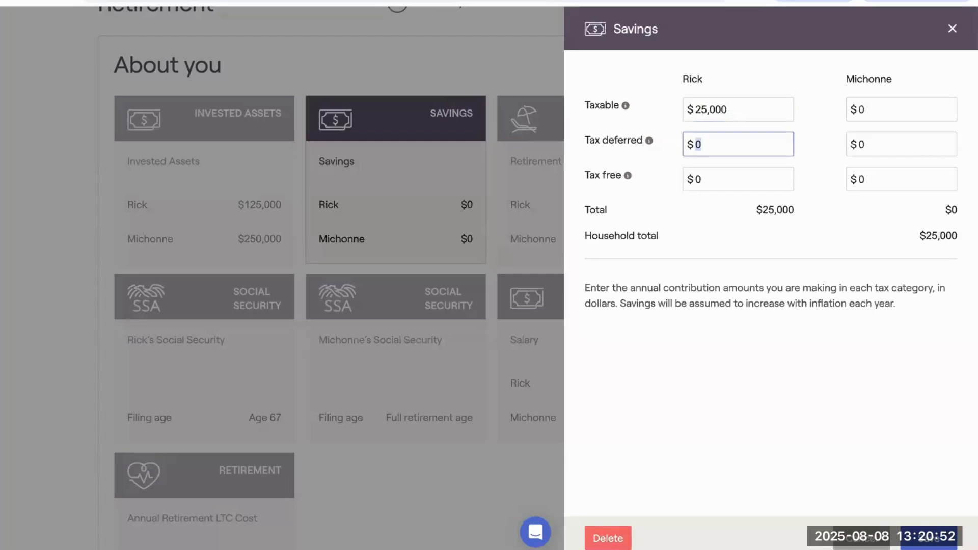
text(15000)
drag(711, 180, 679, 181)
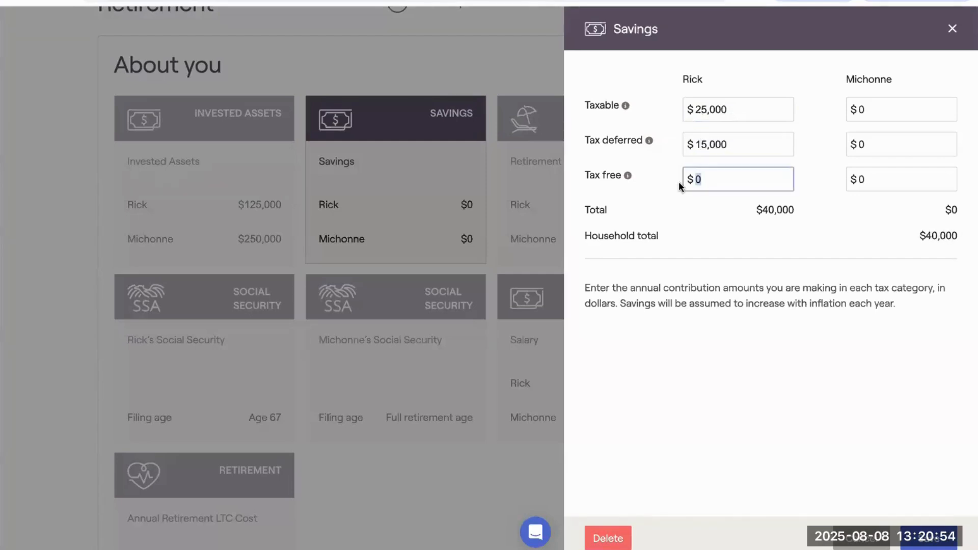
text(5,000)
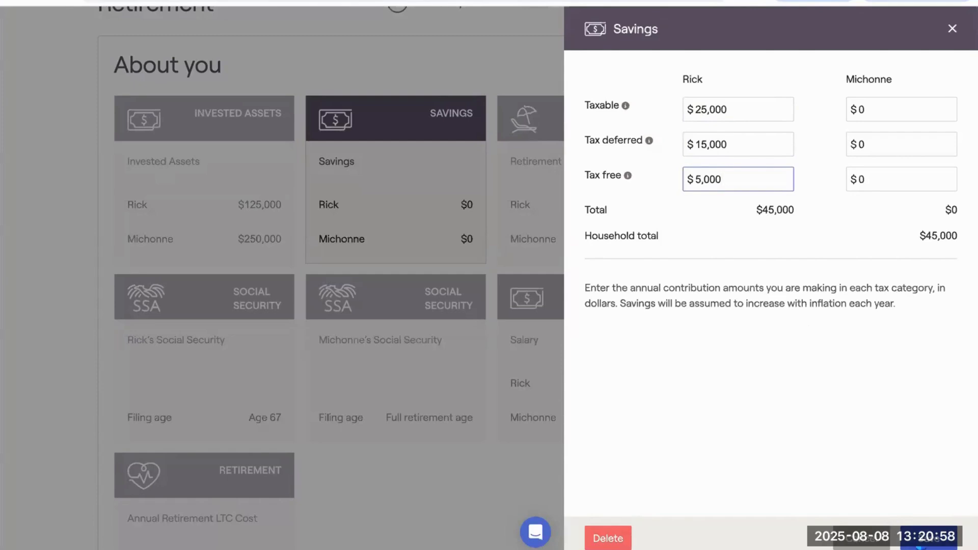
click(921, 544)
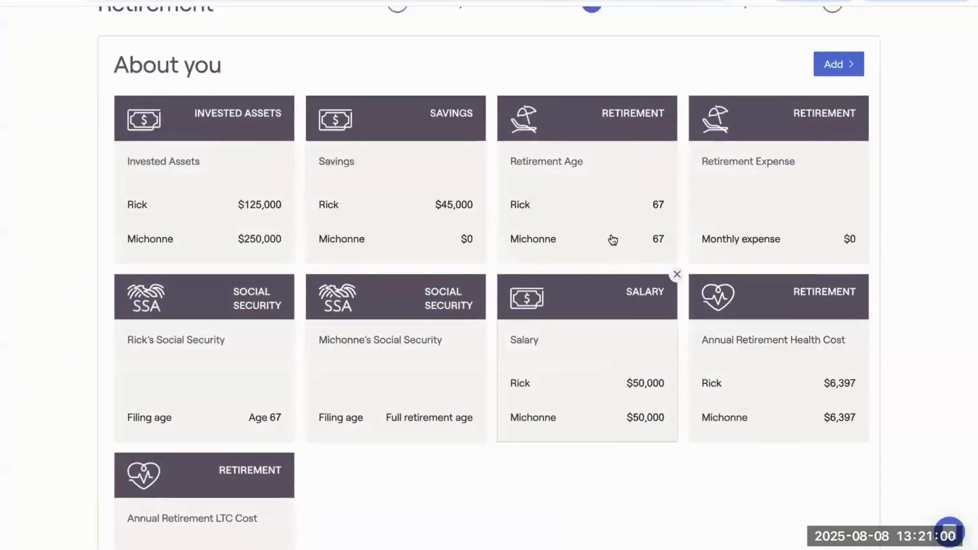
View the Retirement Age entry without changing it, and set the monthly retirement expense to $6,000 and save it.
click(607, 229)
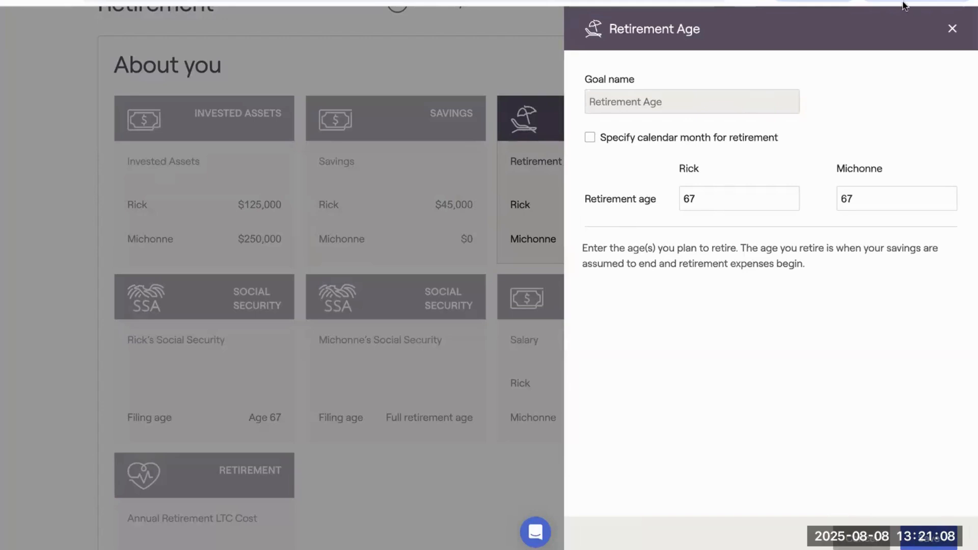
click(952, 28)
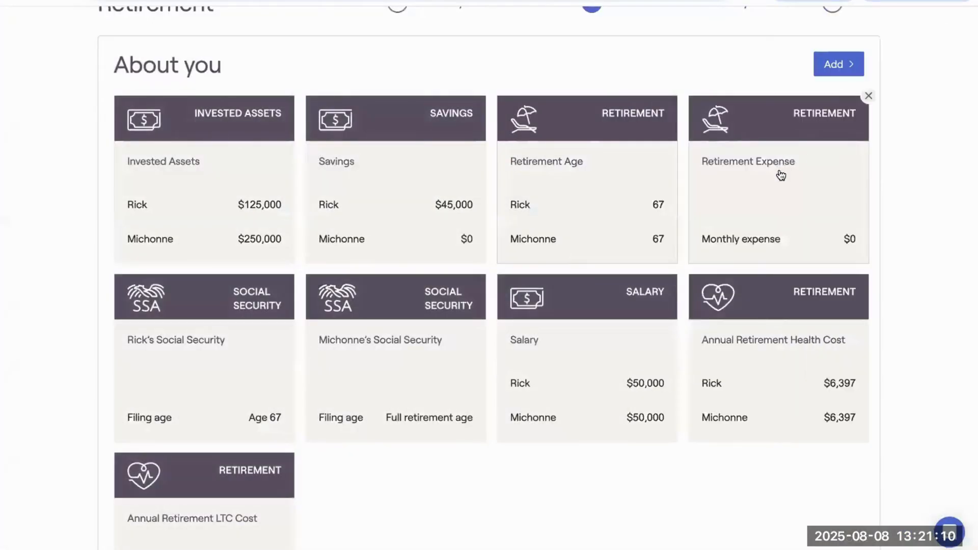
click(780, 173)
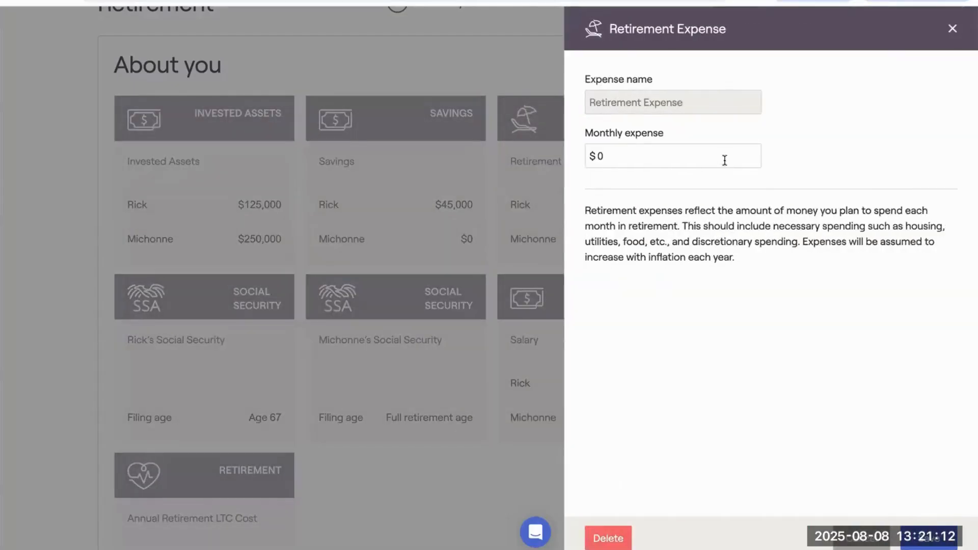
click(721, 158)
text(6000)
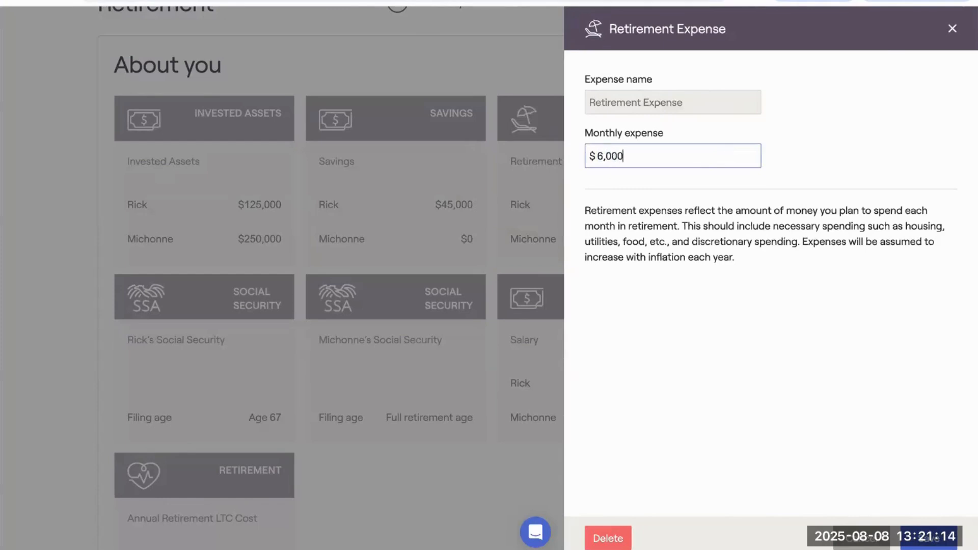
click(927, 539)
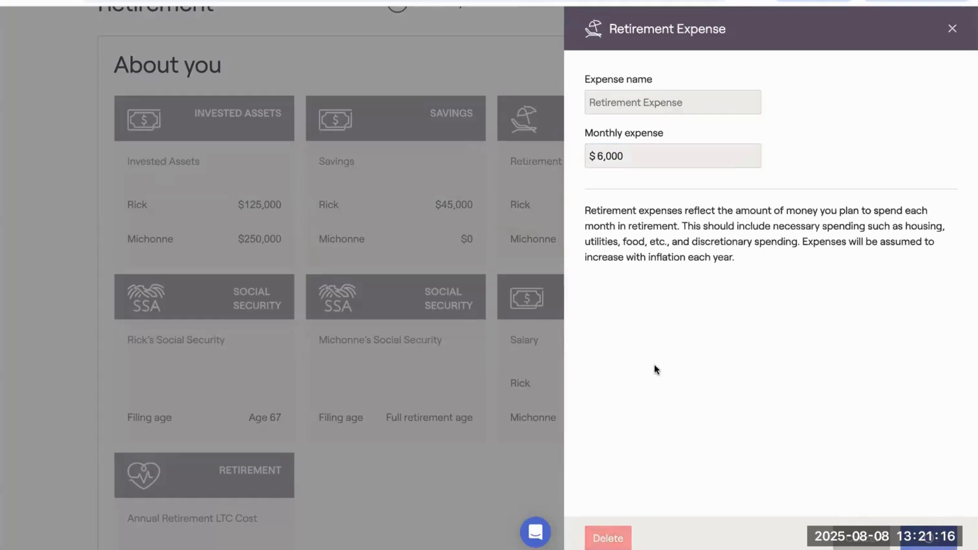
View the Annual Retirement Health Cost entry with its cost estimate options and the Annual Retirement LTC Cost entry, leaving both unchanged.
scroll(328, 392, down, 2)
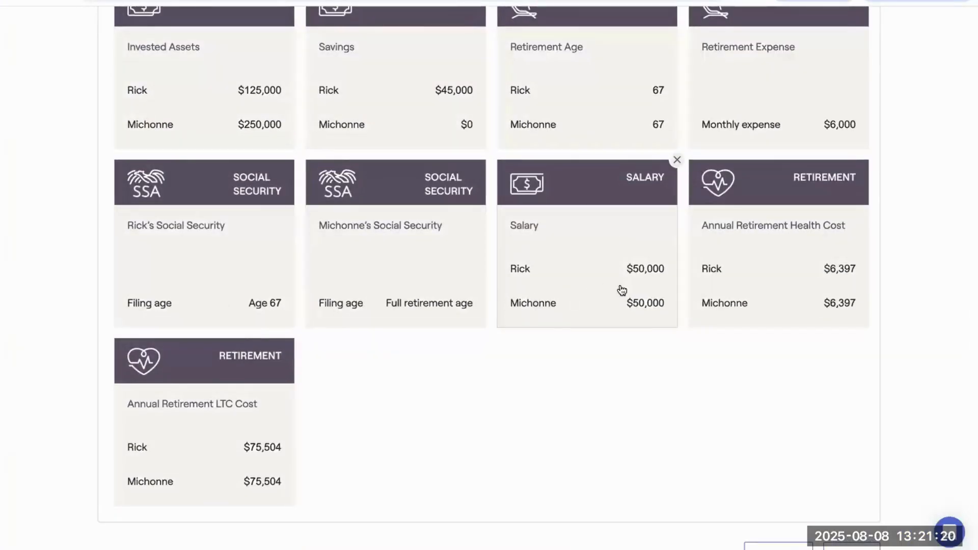
click(721, 283)
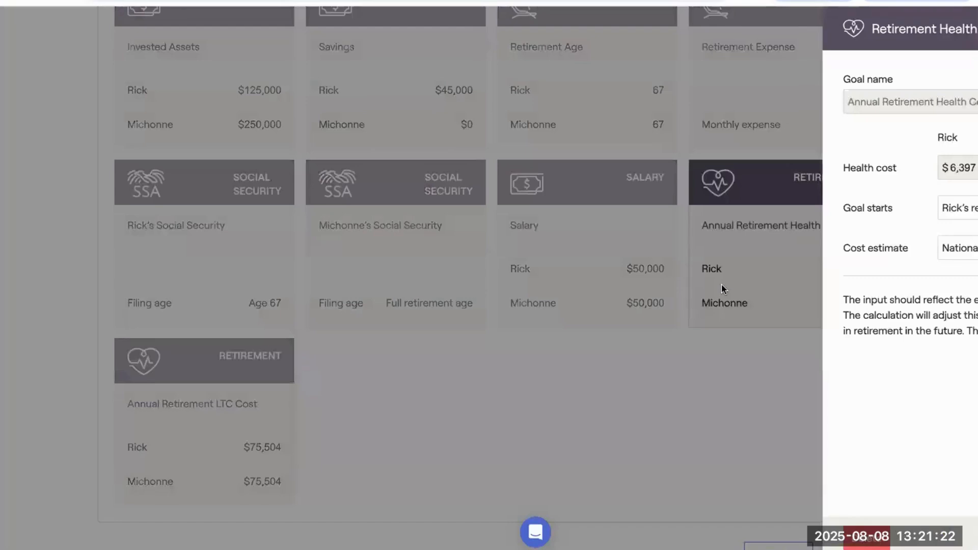
click(725, 251)
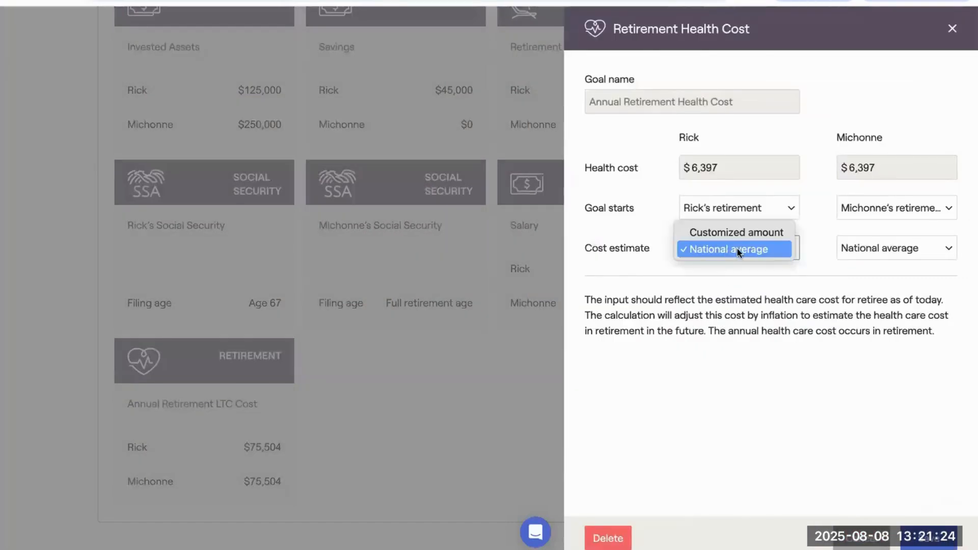
click(762, 280)
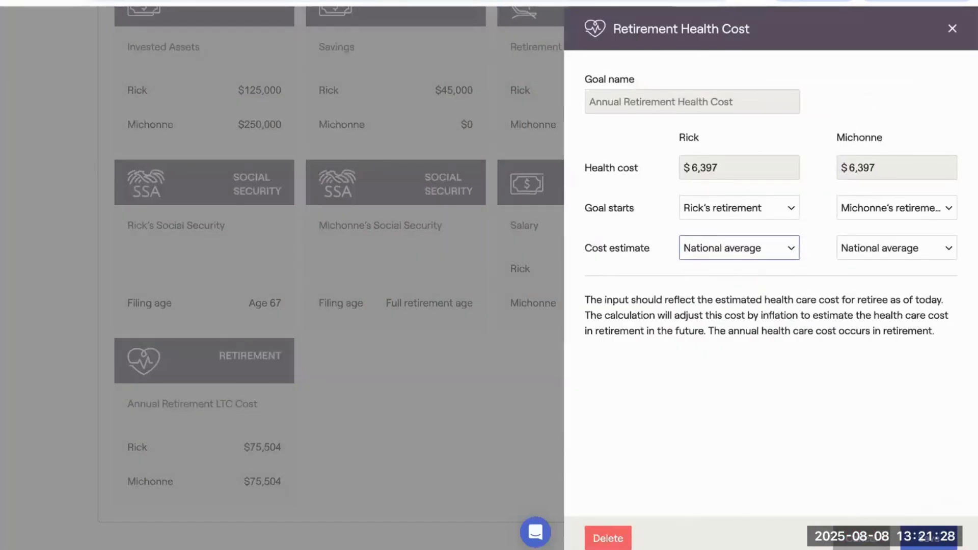
click(951, 29)
click(249, 430)
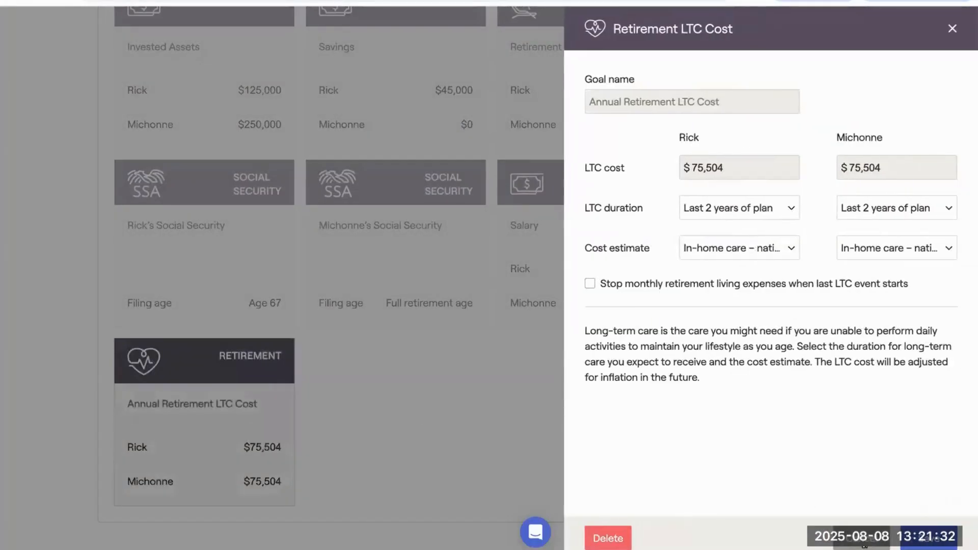
click(853, 536)
Examine the goal and income types that can be added to the Retirement module, without adding any.
scroll(719, 385, up, 3)
mouse_move(719, 385)
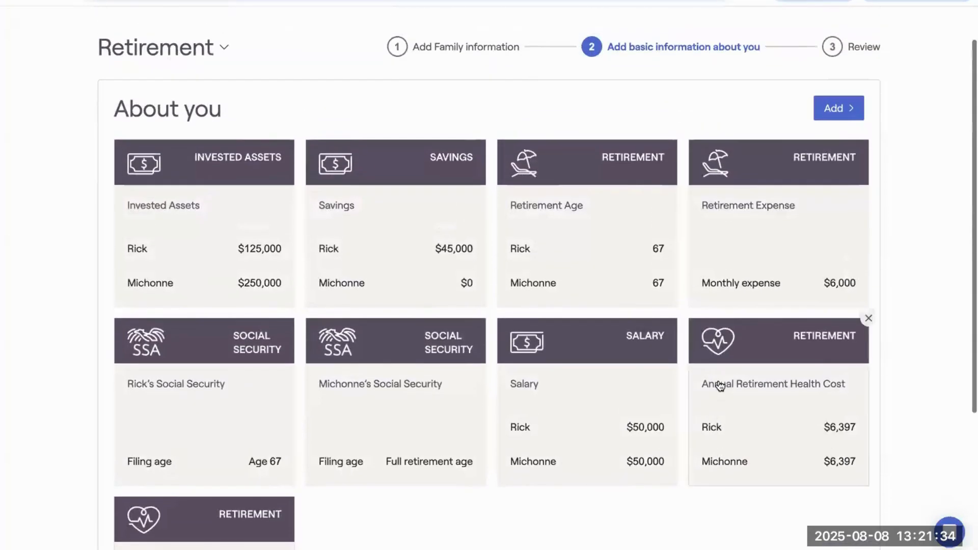
click(830, 112)
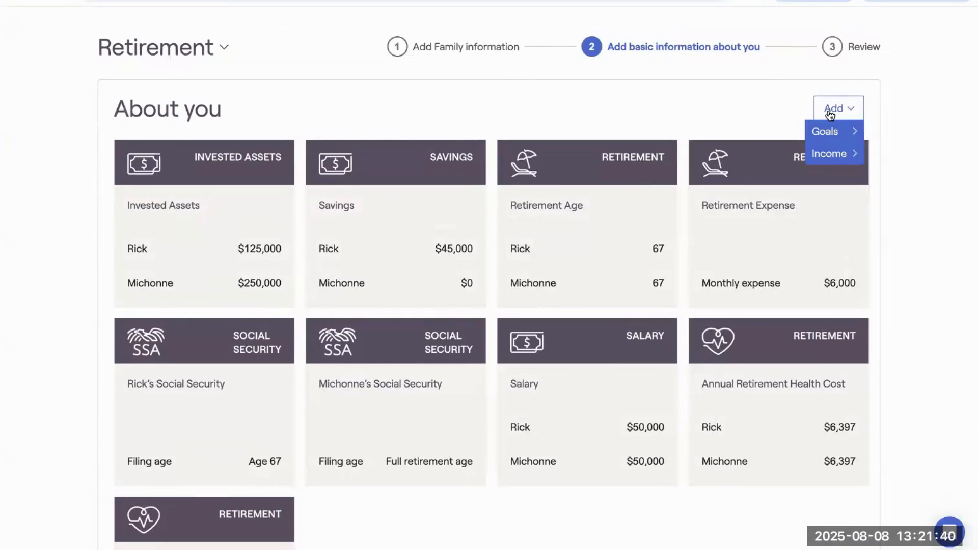
mouse_move(827, 131)
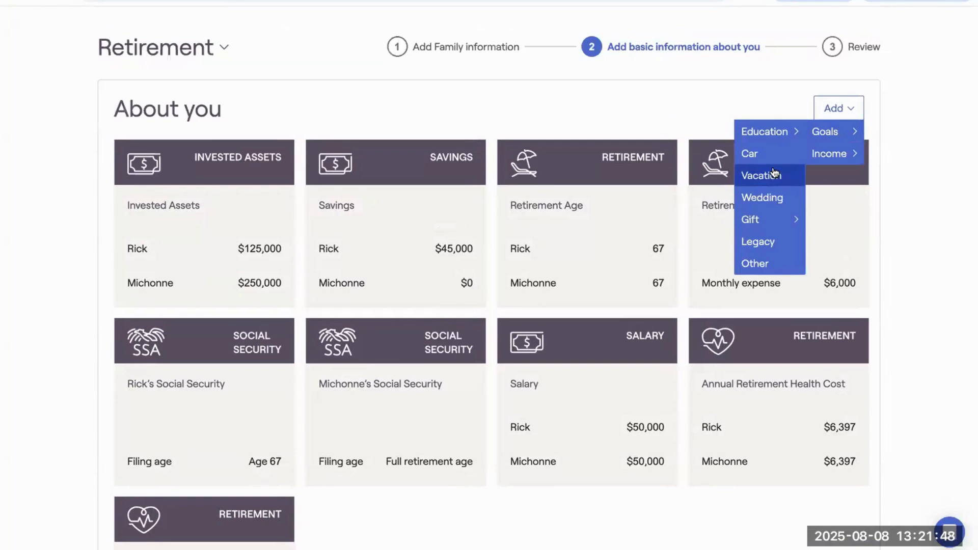
mouse_move(762, 218)
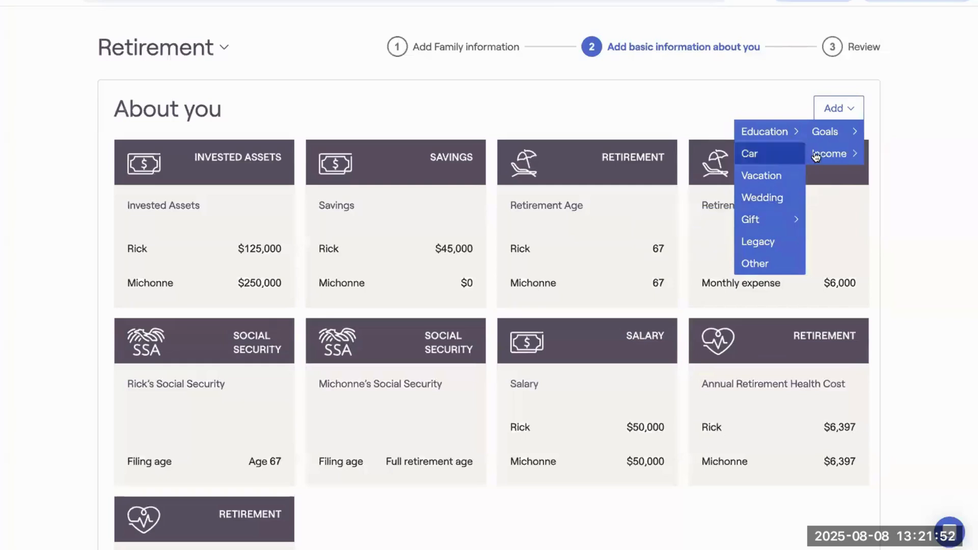
mouse_move(818, 156)
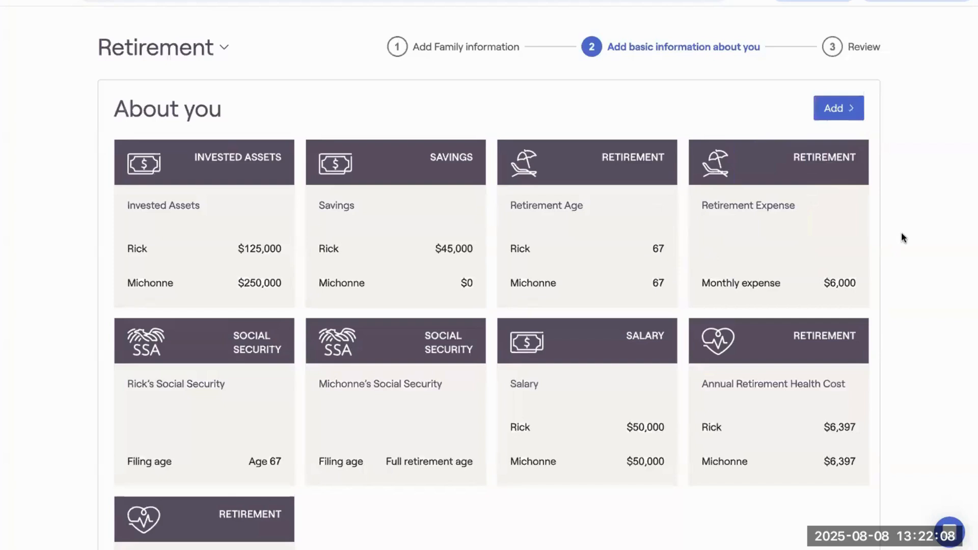
Proceed to the Retirement review, set the first client's proposed retirement age to 65, and refresh the plan's probability results.
scroll(902, 237, down, 4)
click(856, 498)
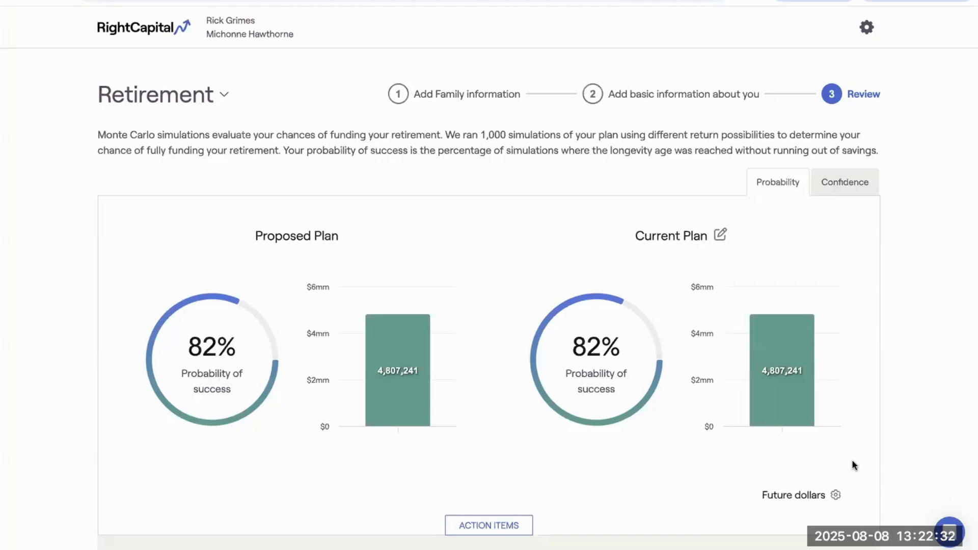
scroll(851, 462, down, 9)
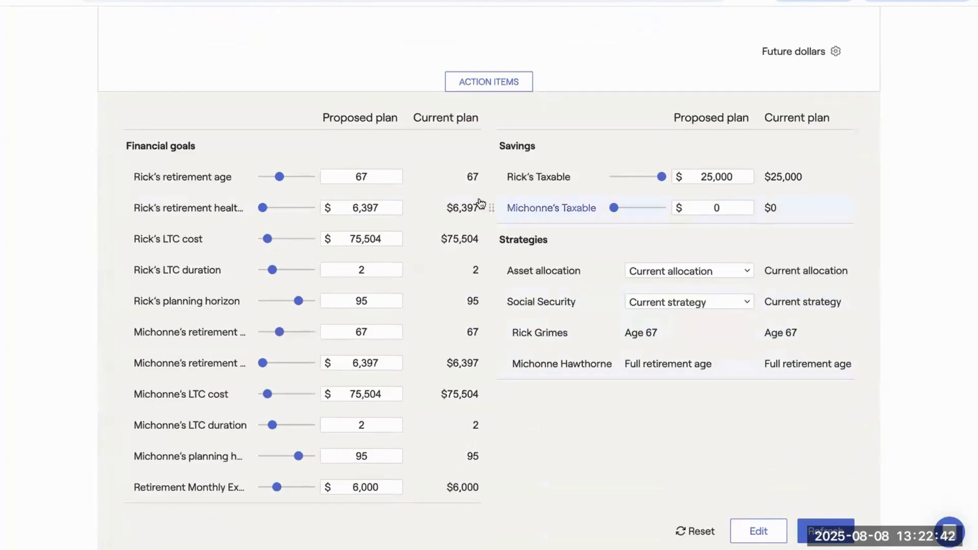
drag(351, 176, 385, 179)
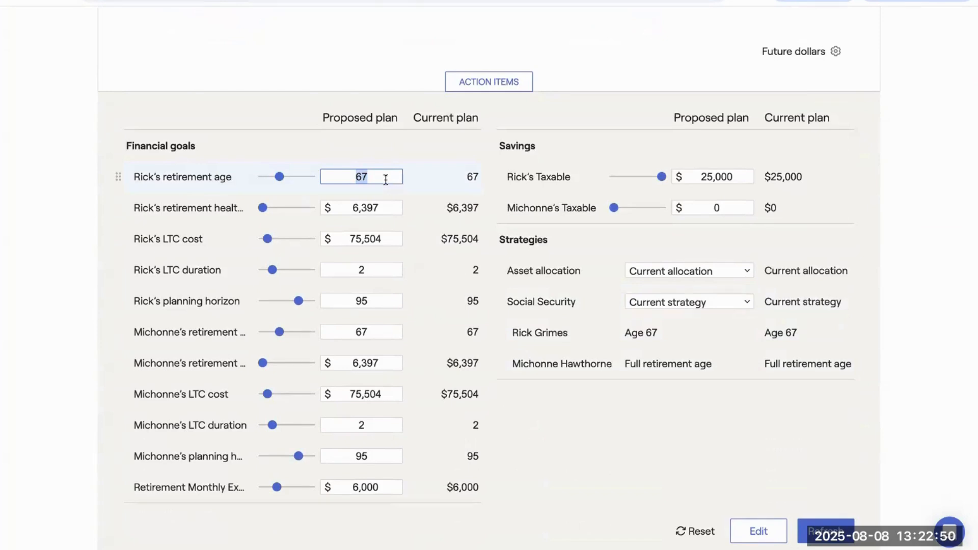
text(65)
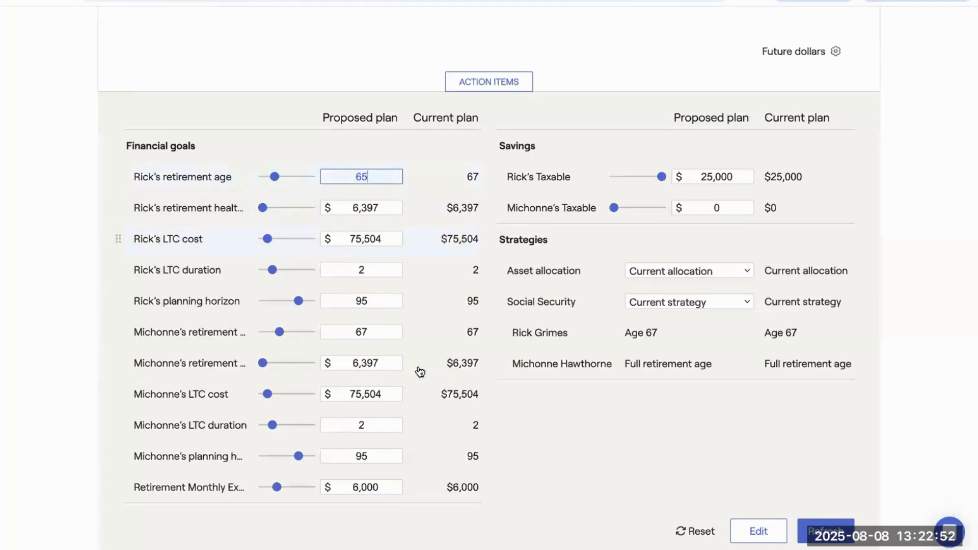
click(833, 525)
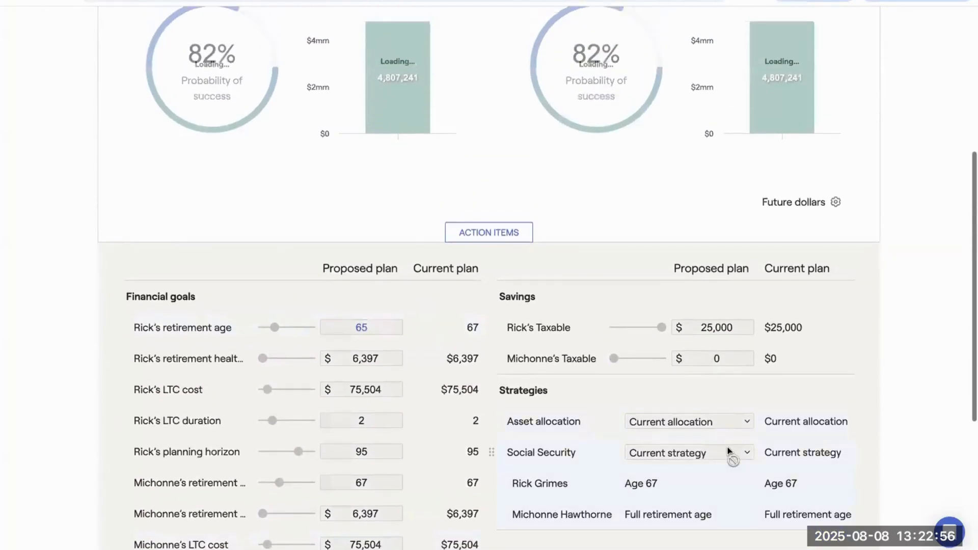
scroll(727, 450, up, 4)
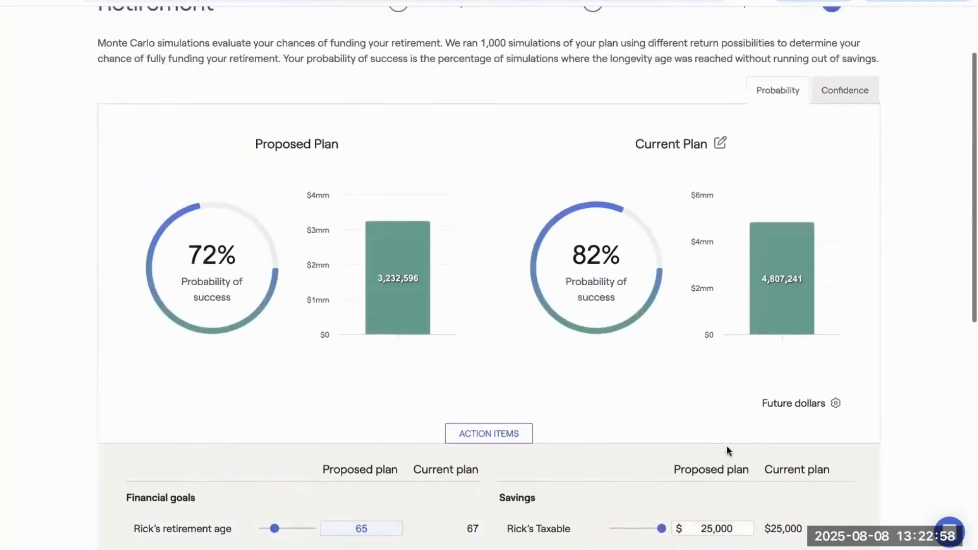
View the proposed plan's Confidence simulation chart, and switch to the Debt module.
click(843, 108)
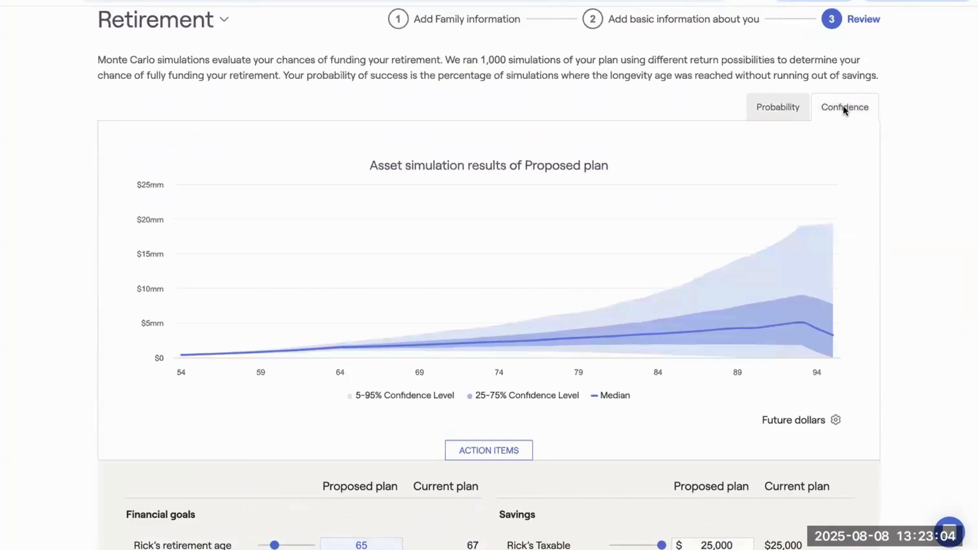
scroll(843, 105, up, 2)
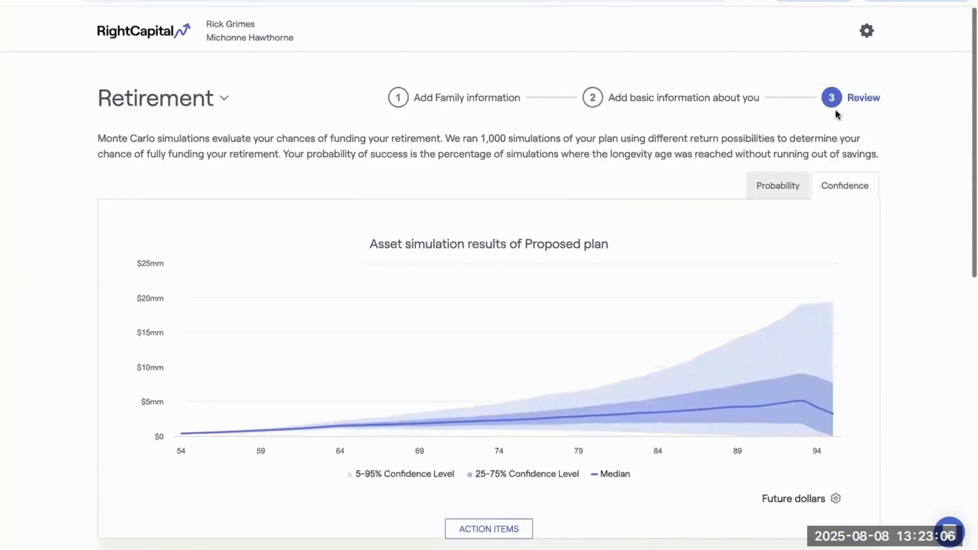
click(163, 100)
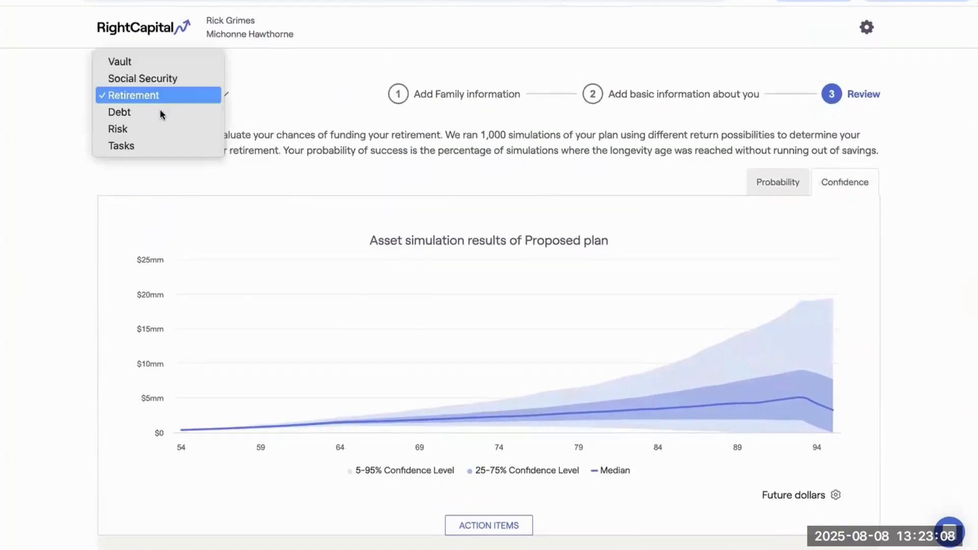
click(160, 110)
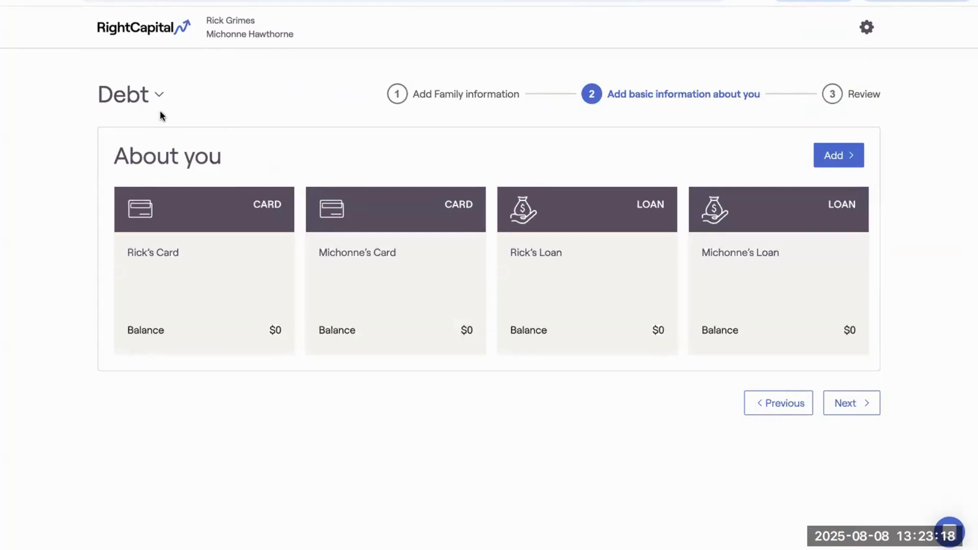
Return to the advisor's client list, check the client's Express Access modules, and open the client in Client Access Mode.
click(137, 32)
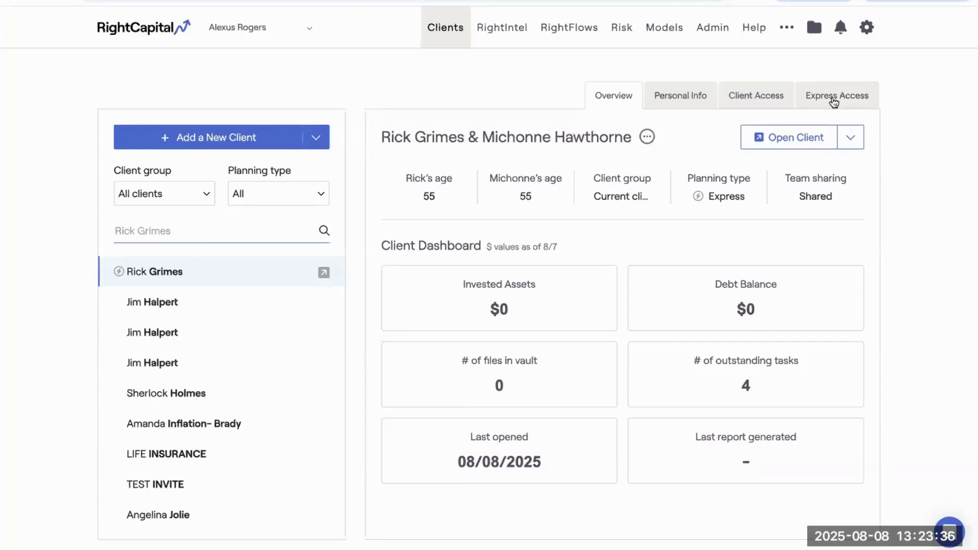
click(836, 101)
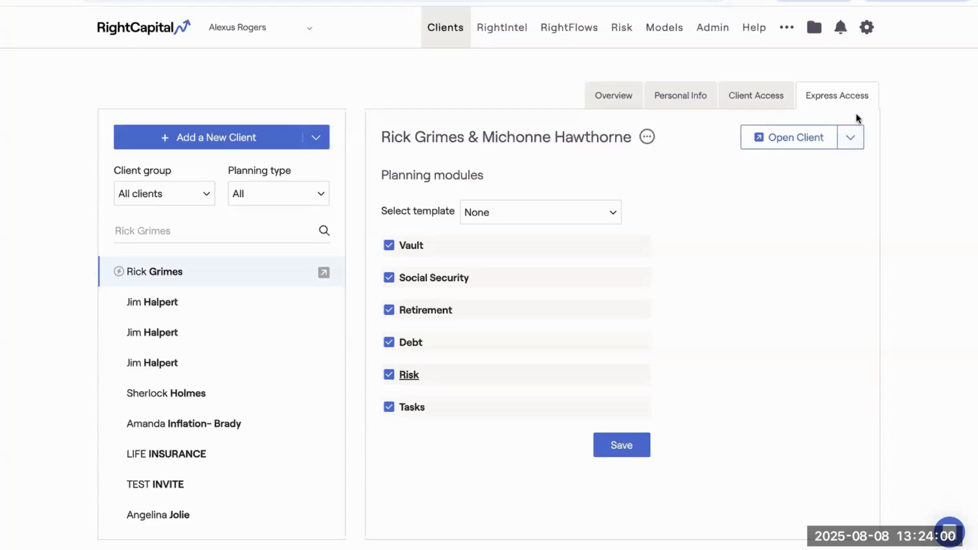
click(850, 140)
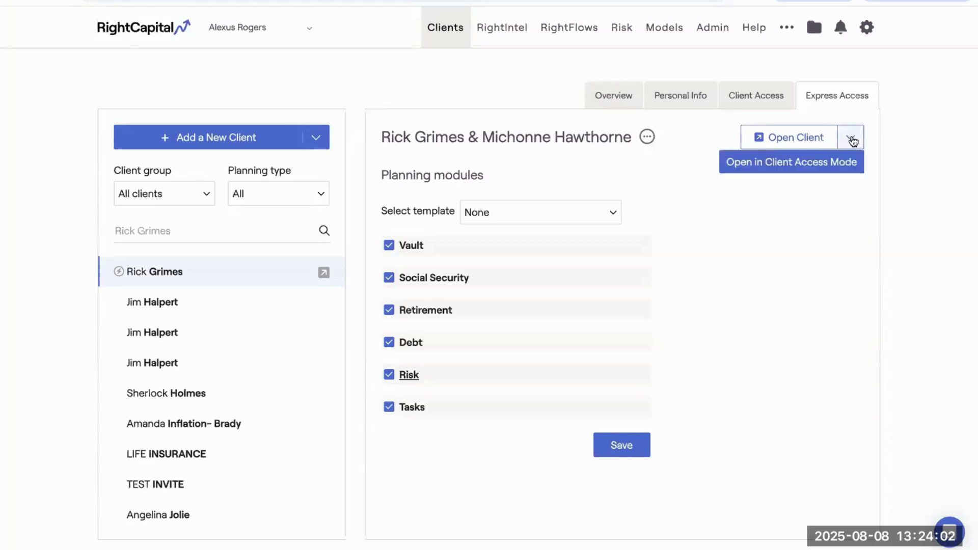
click(829, 164)
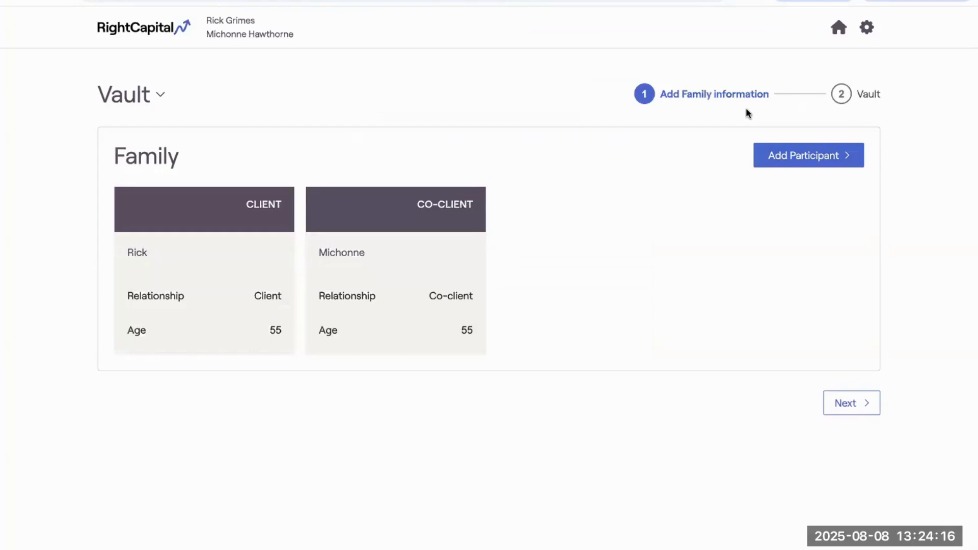
Go to the client's home page, view the Risk module from its topics, and return home.
click(838, 29)
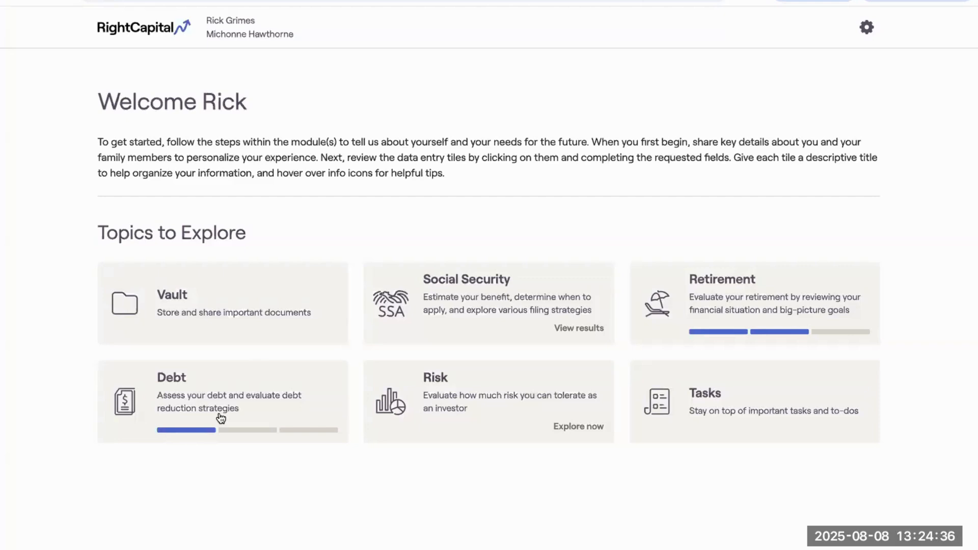
click(444, 399)
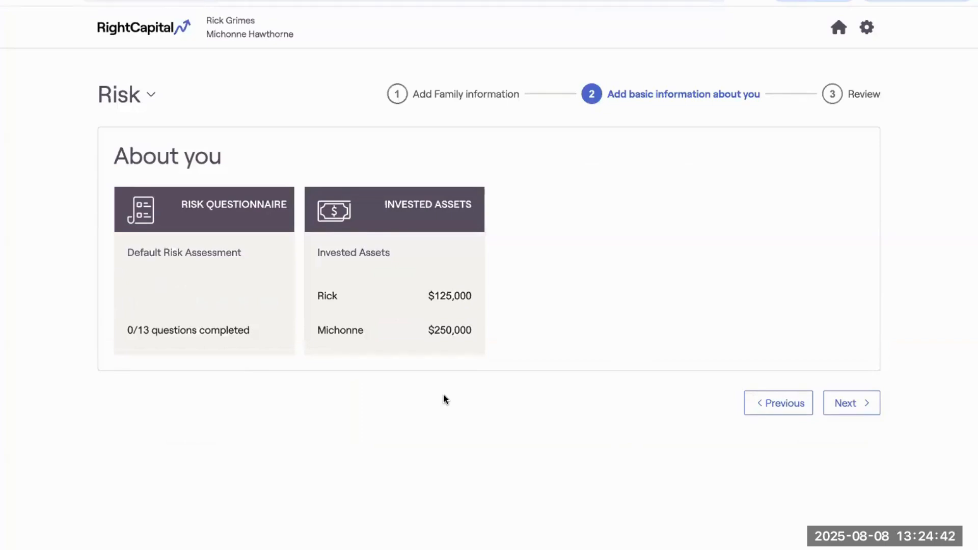
click(839, 27)
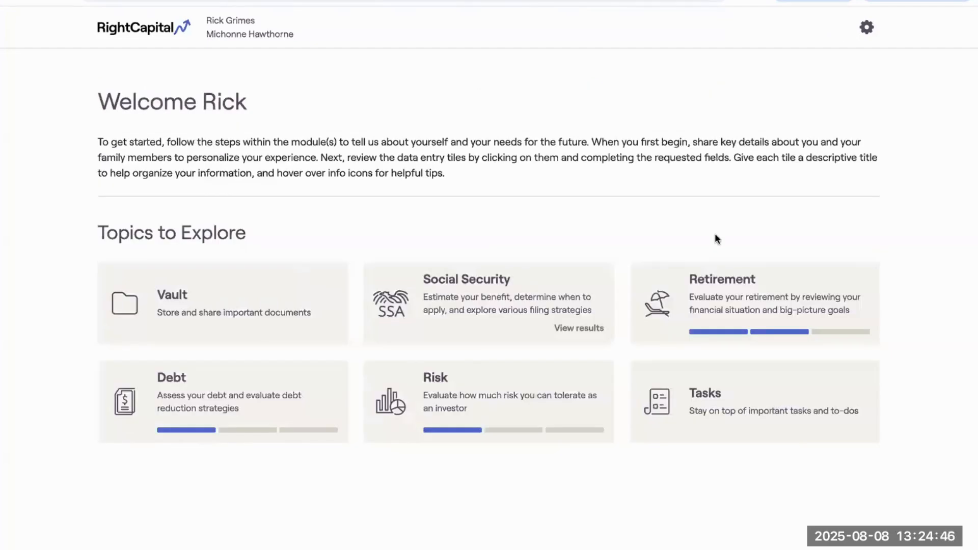
Open the Tasks module, review the task board and module list, and view the Add task form without creating a task.
click(679, 387)
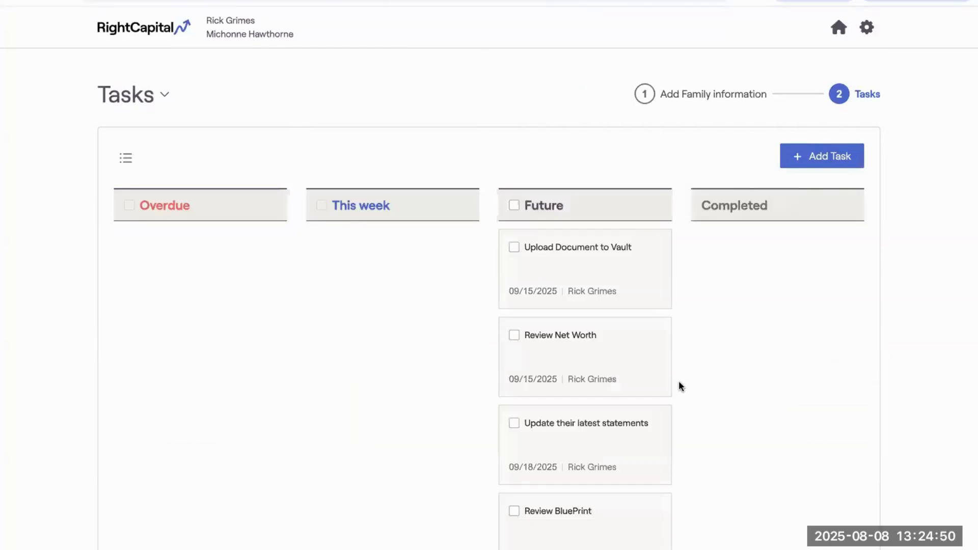
click(144, 92)
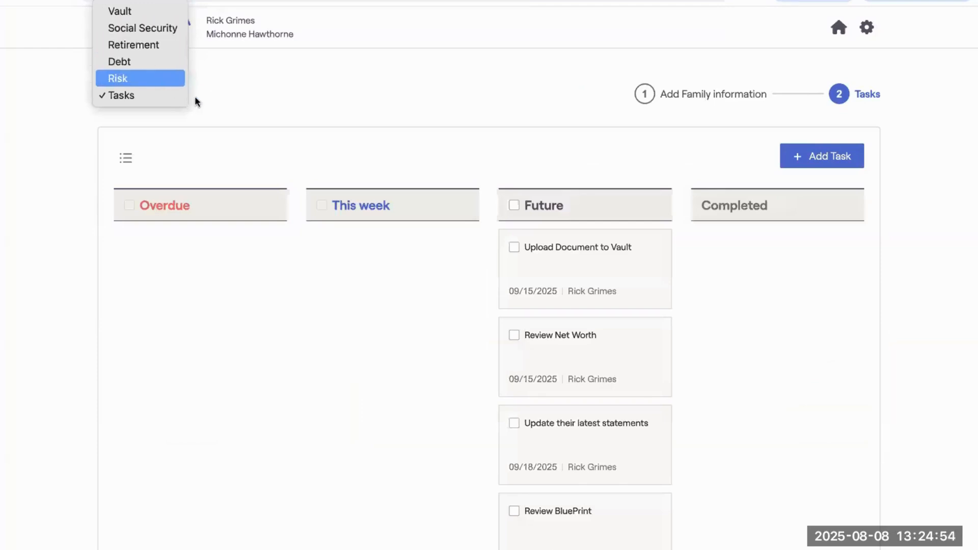
click(279, 122)
scroll(279, 123, down, 2)
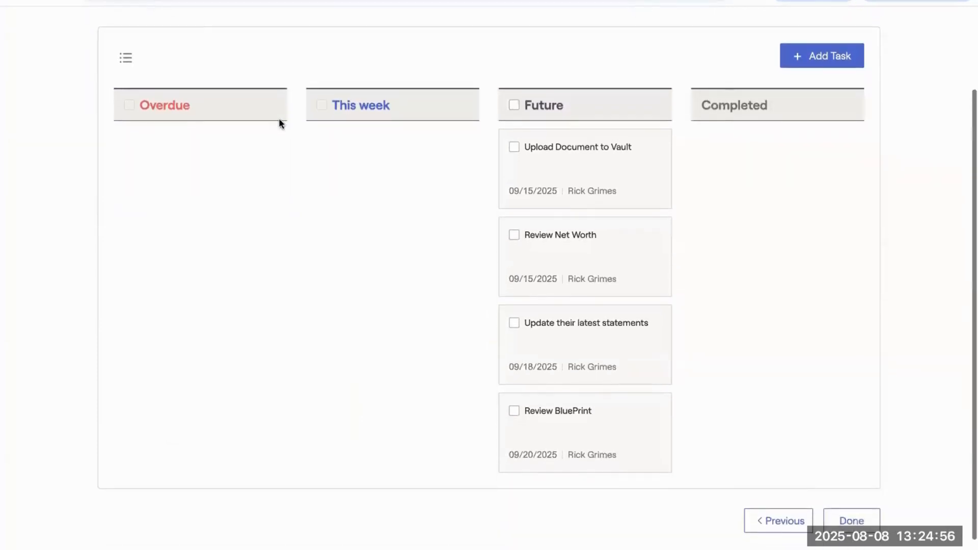
scroll(279, 123, down, 1)
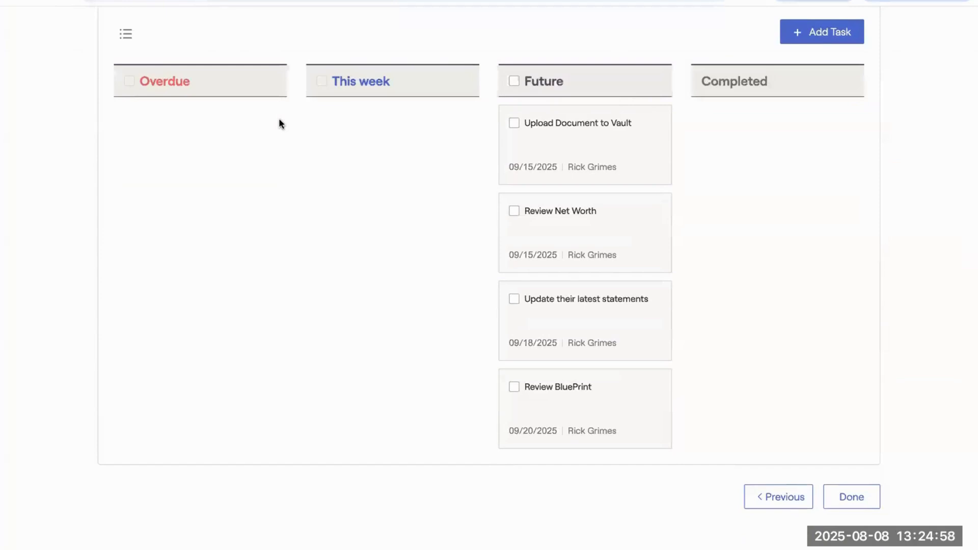
scroll(279, 124, up, 3)
click(817, 158)
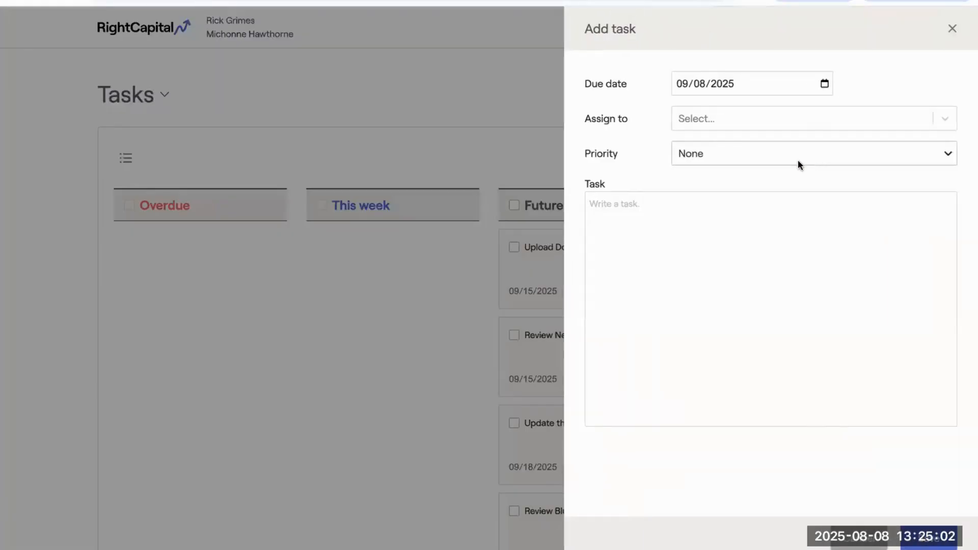
click(952, 29)
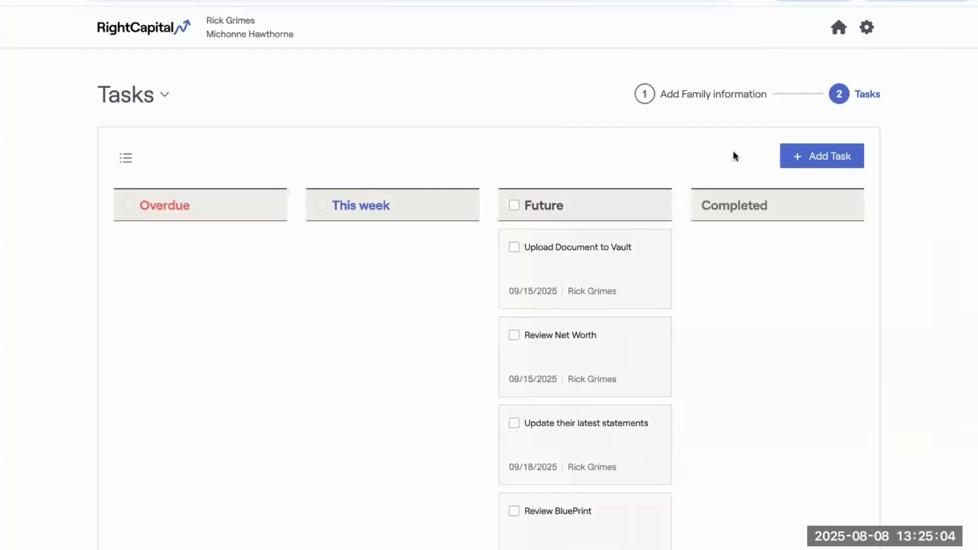
Switch from the Tasks module to the Risk module.
click(138, 99)
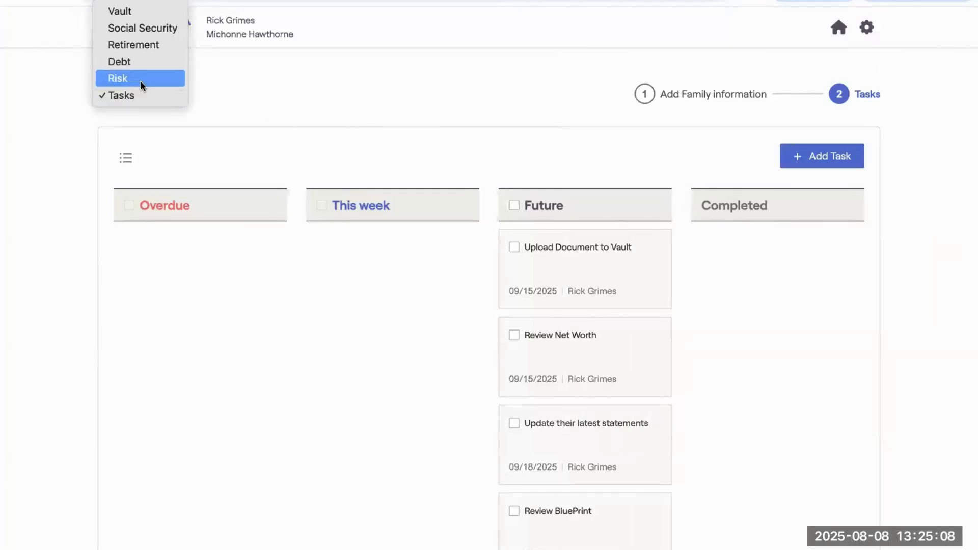
click(142, 81)
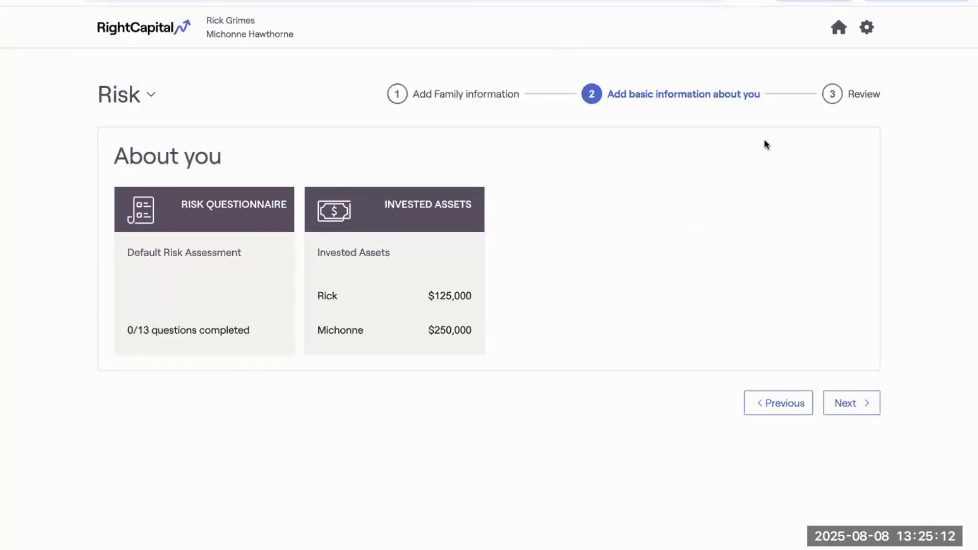
Review the client's Risk summary, return to the client home page, and go back to the advisor's client list.
click(862, 104)
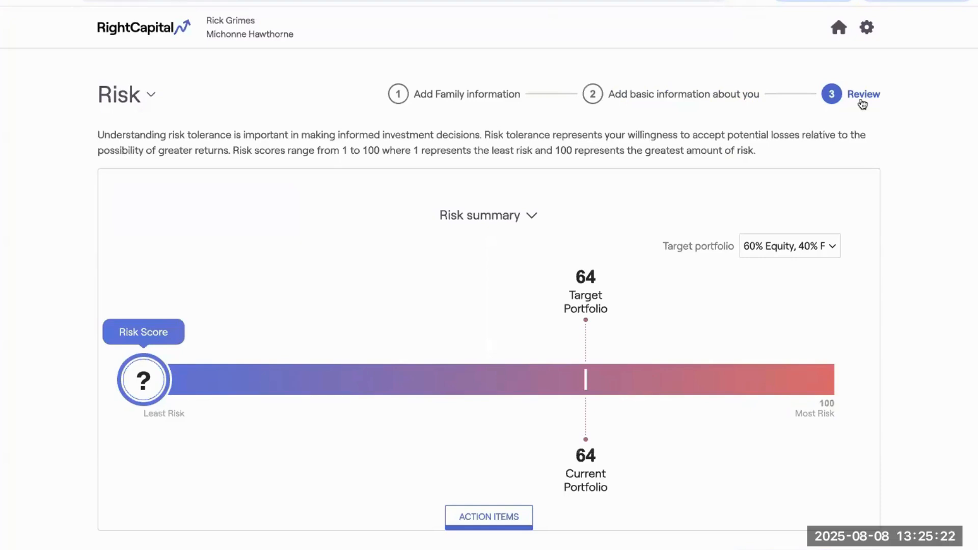
click(839, 29)
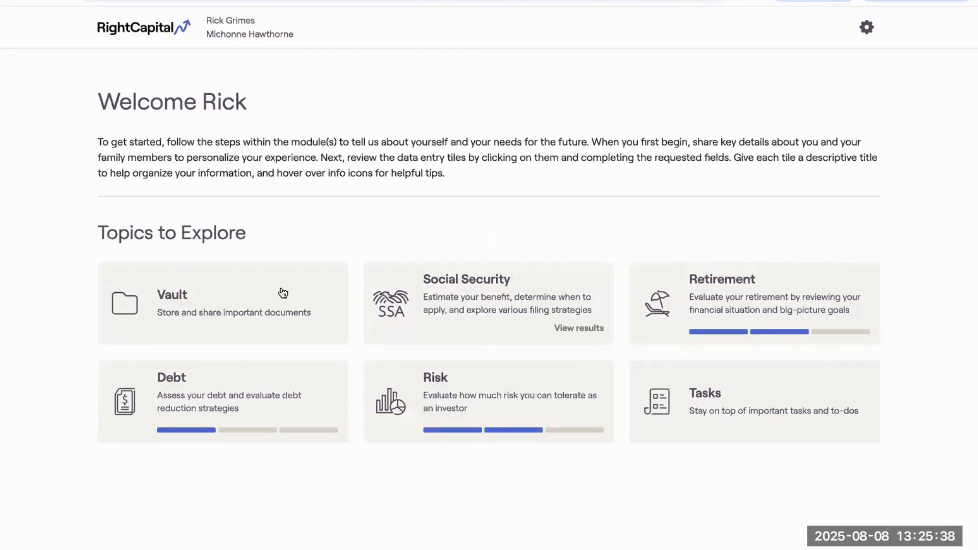
click(159, 28)
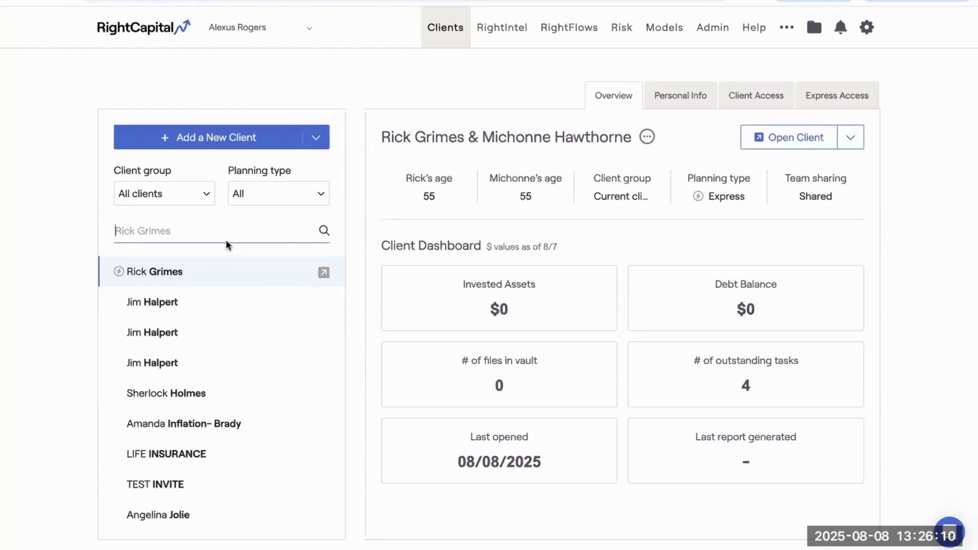
Open the advisor's Express templates and create a new template.
click(788, 32)
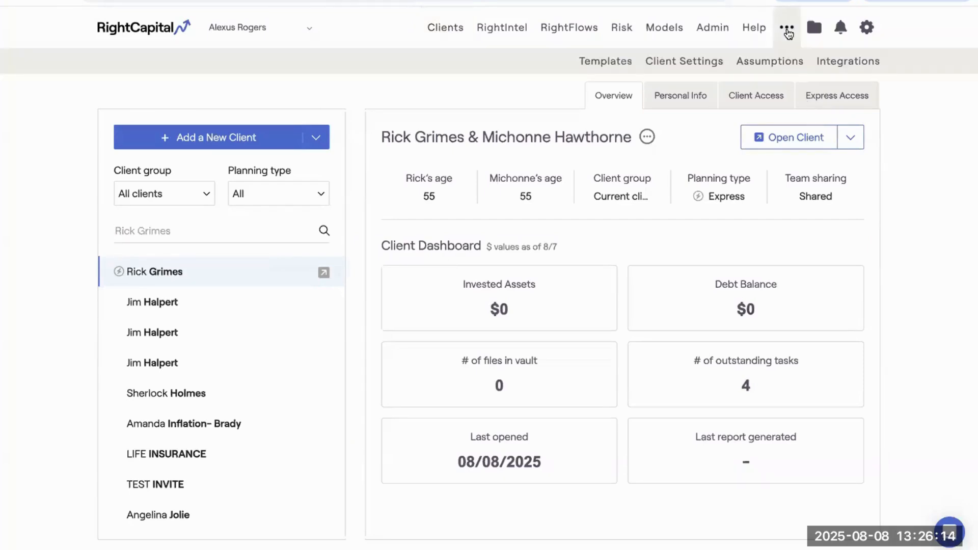
click(593, 64)
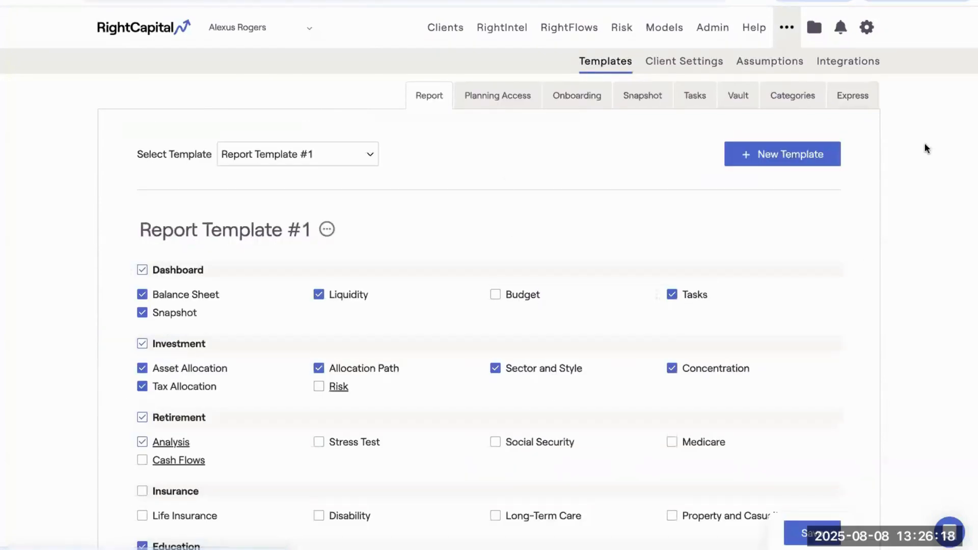
click(859, 105)
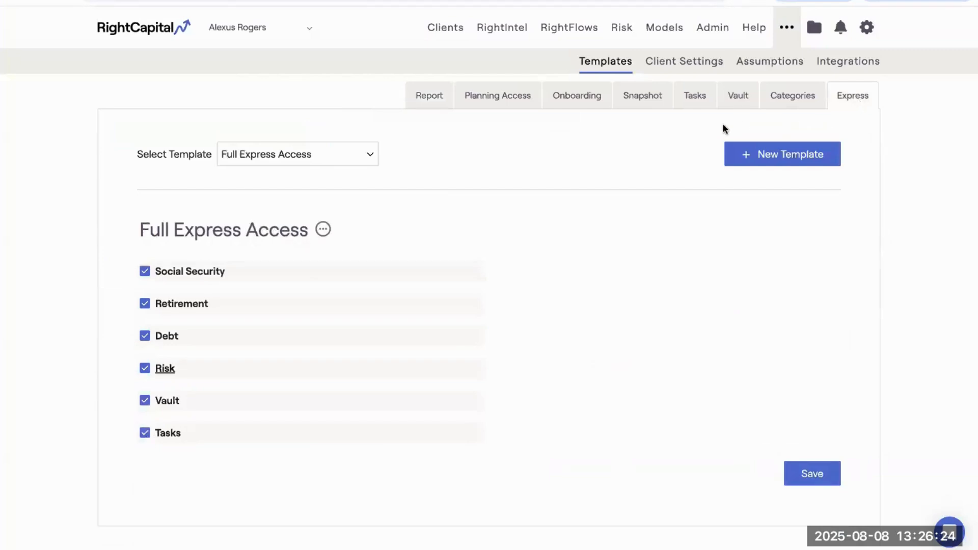
click(785, 158)
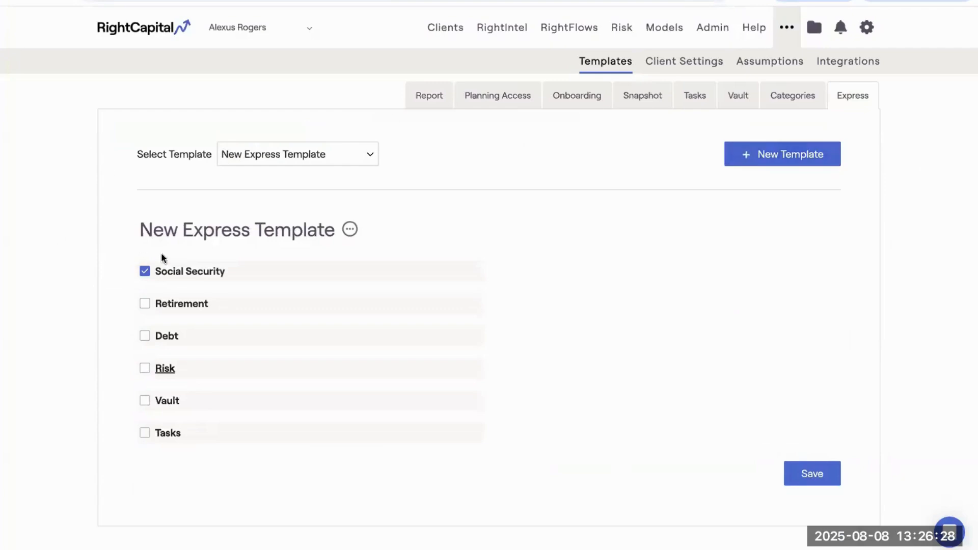
Rename the new Express template as Half Access and check its available template actions without applying any.
click(214, 228)
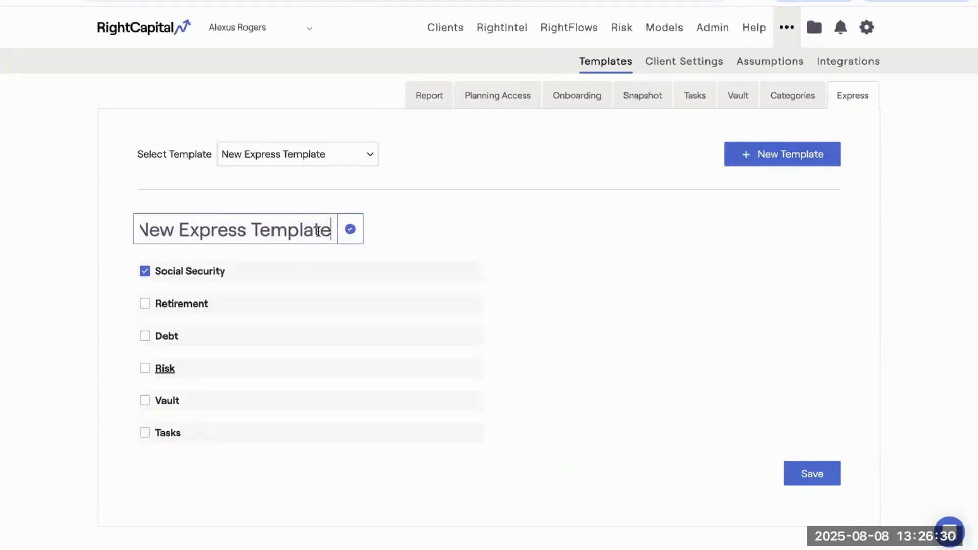
drag(318, 232, 118, 228)
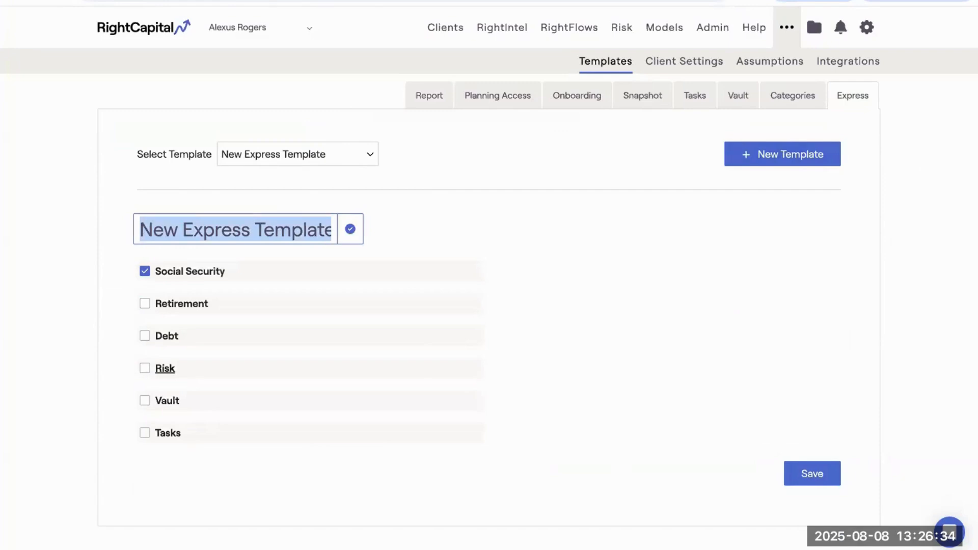
text(Half Access)
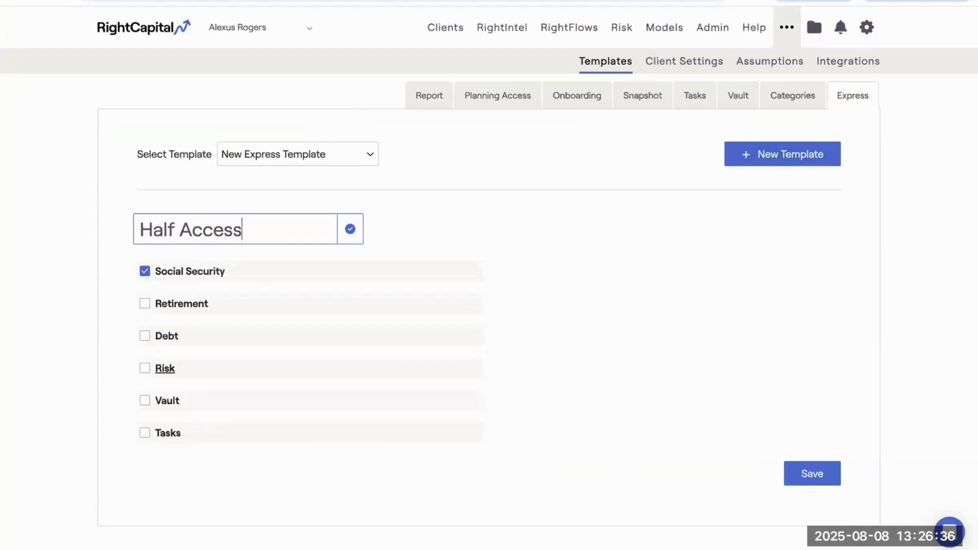
click(348, 230)
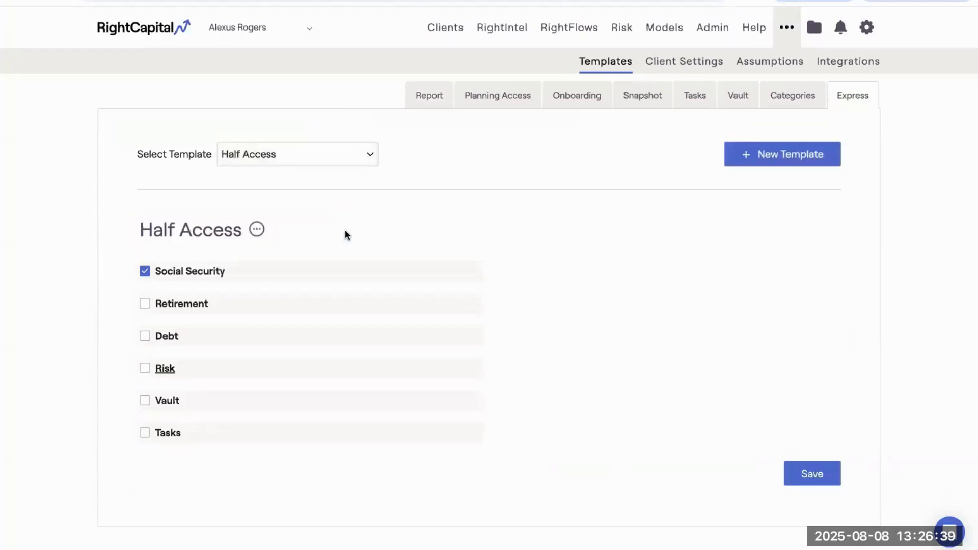
click(256, 230)
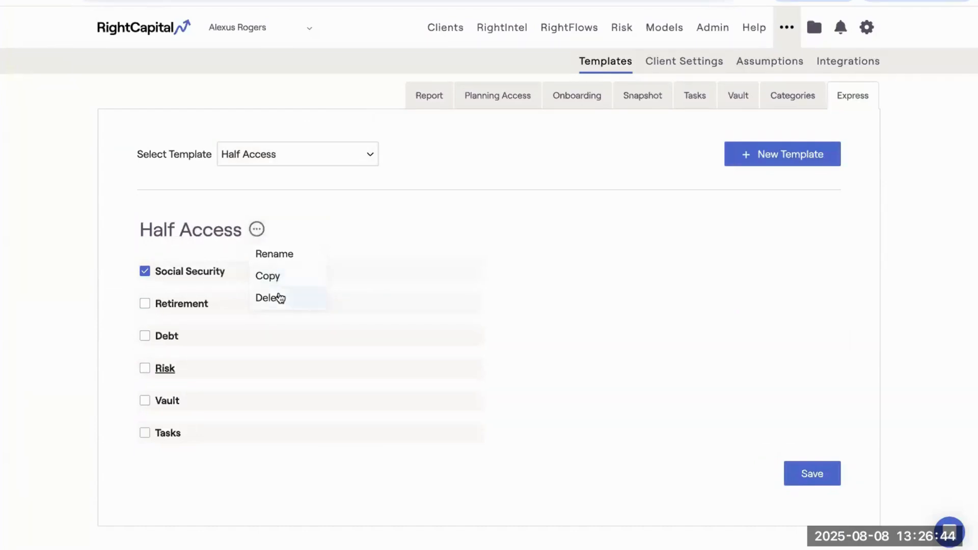
click(411, 172)
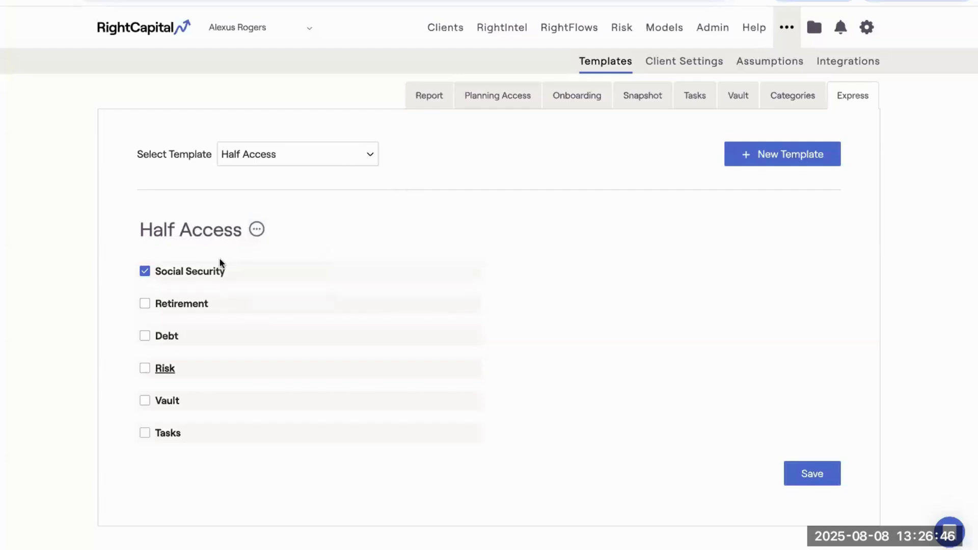
Add Retirement, Debt and Vault to the Half Access template, move Vault above Social Security, and save it.
click(145, 305)
click(145, 337)
click(146, 401)
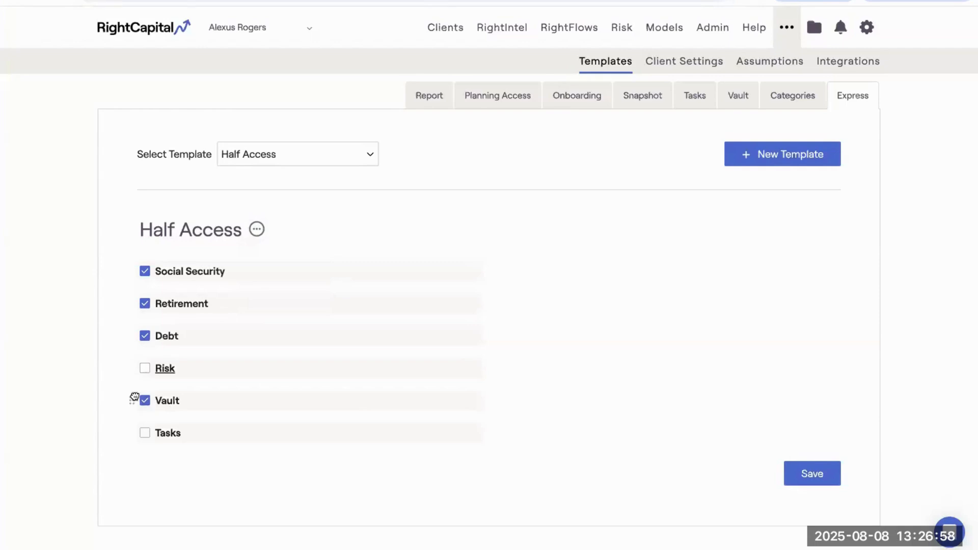
drag(135, 397, 137, 273)
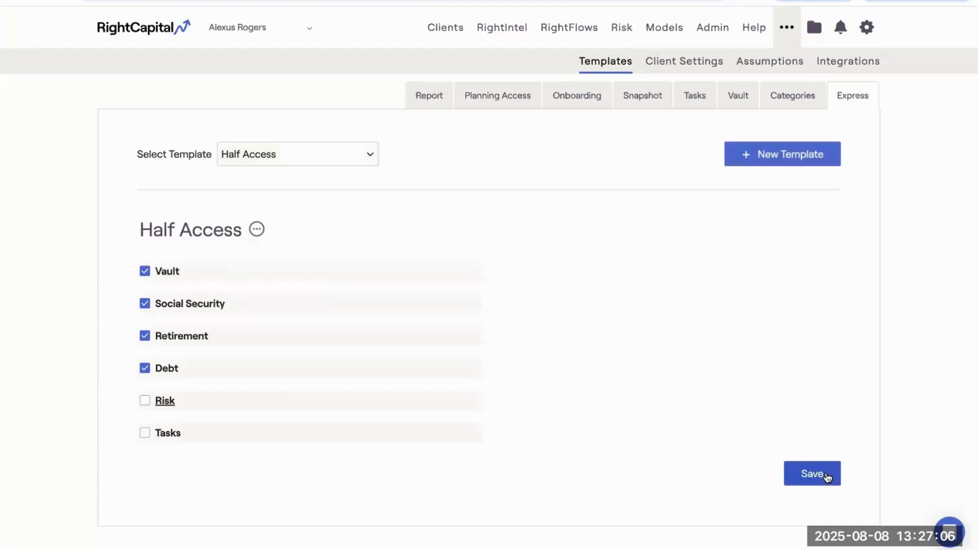
View the new Express client form with Half Access selected, and close it without adding a client.
click(447, 31)
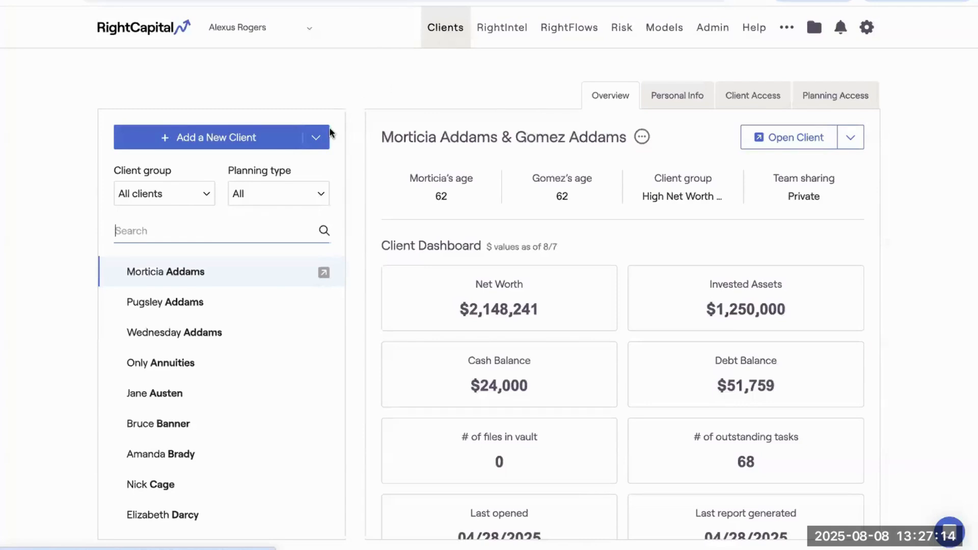
click(320, 138)
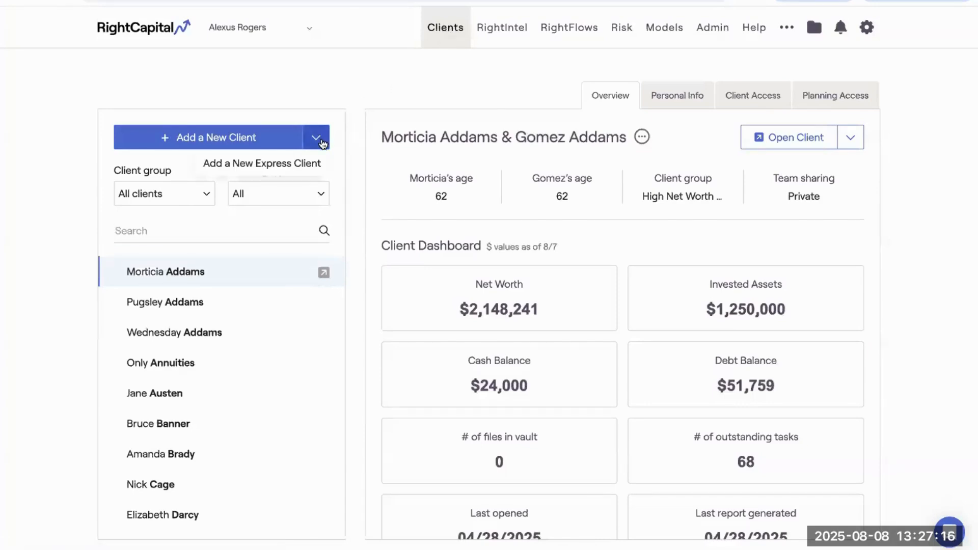
click(292, 165)
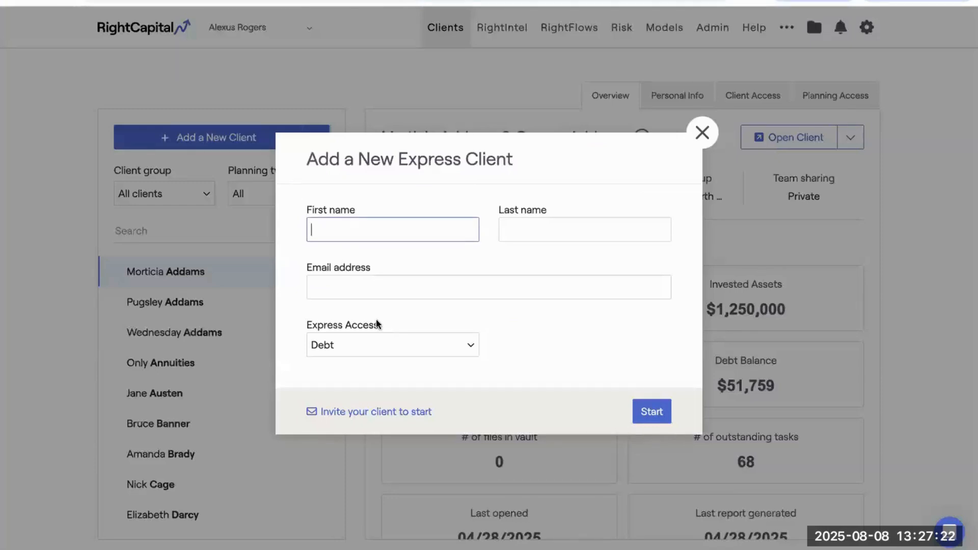
click(372, 348)
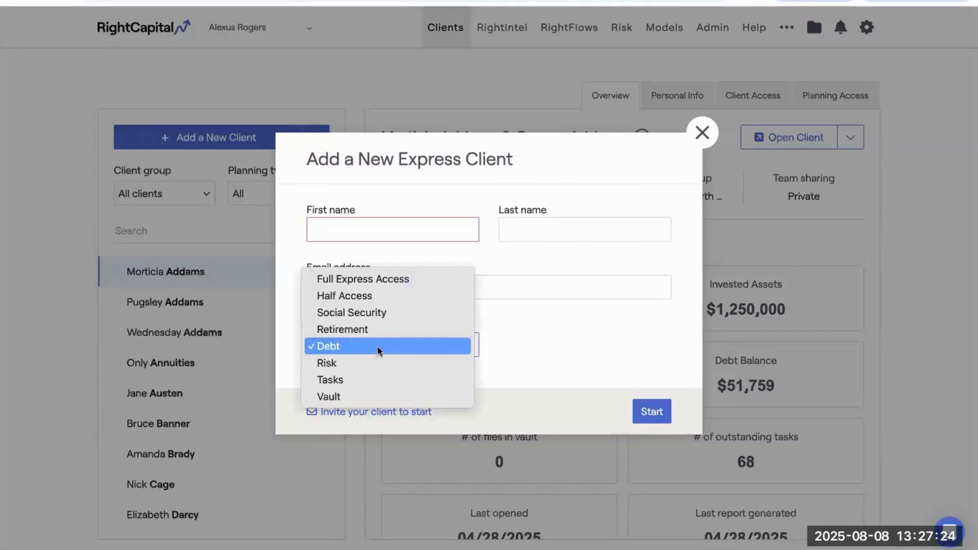
click(407, 295)
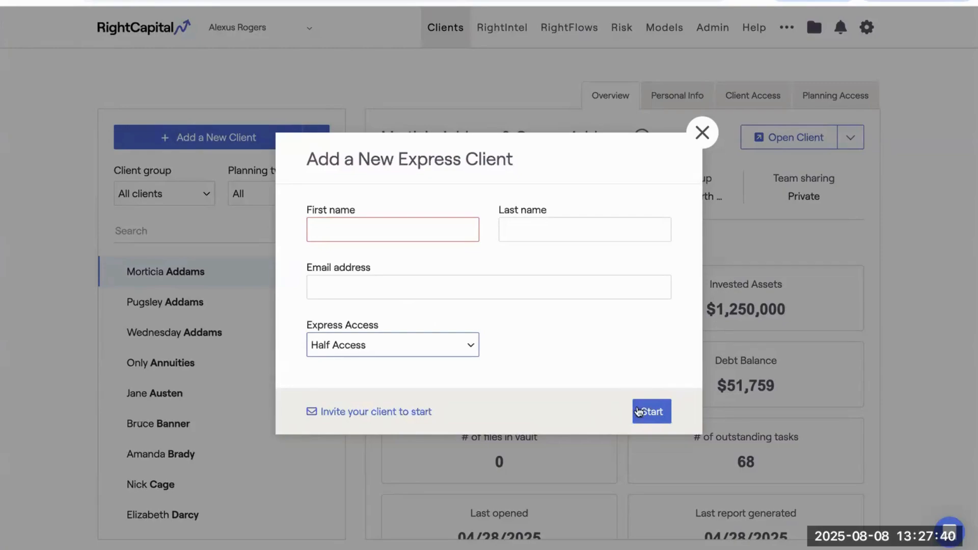
click(693, 142)
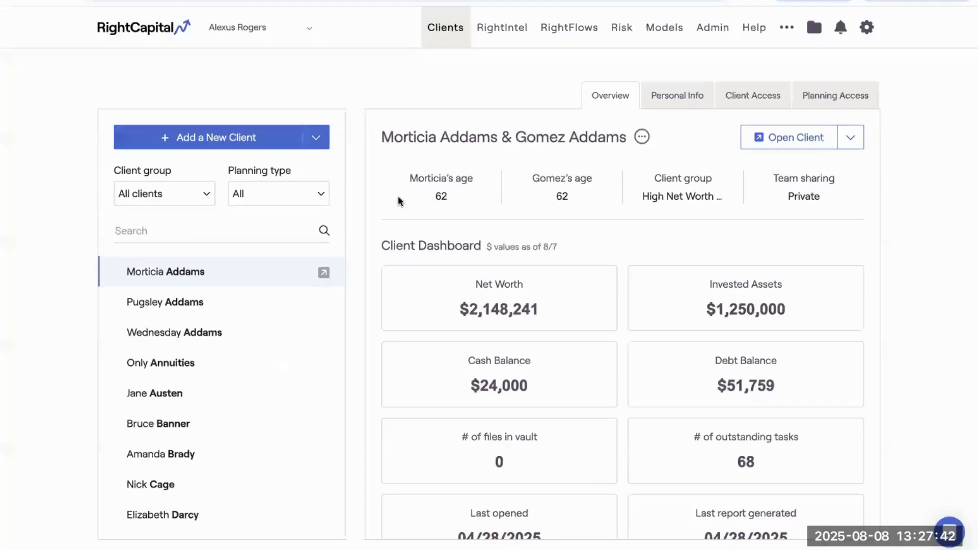
Filter the client list to the Express planning type and view the second client's Client Access invitations.
click(314, 199)
click(298, 232)
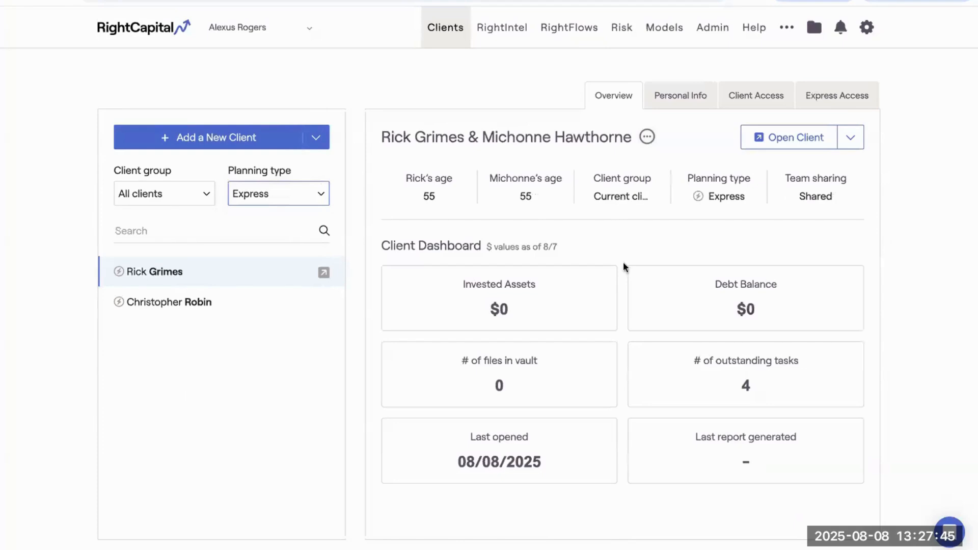
click(215, 294)
click(732, 99)
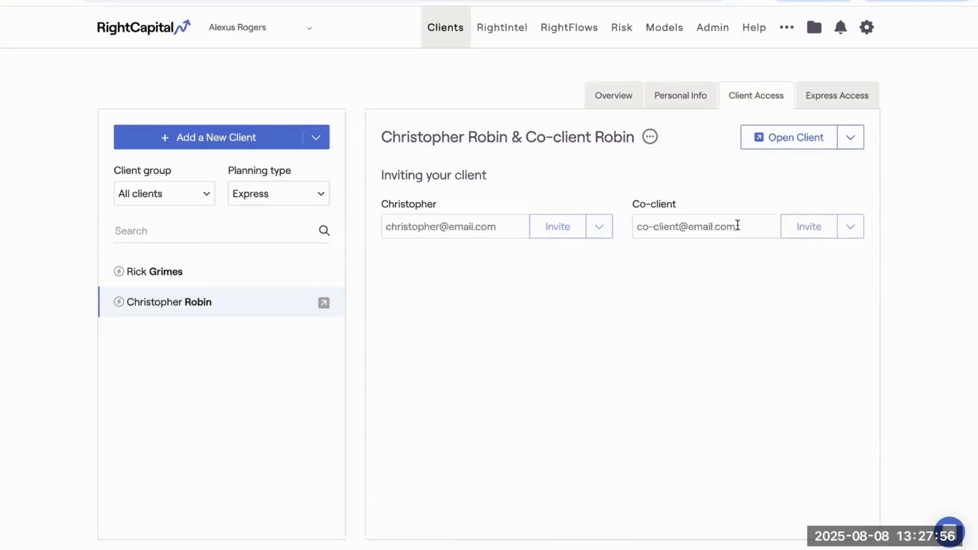
Apply the Half Access template to the selected client's Express Access modules and save.
click(854, 96)
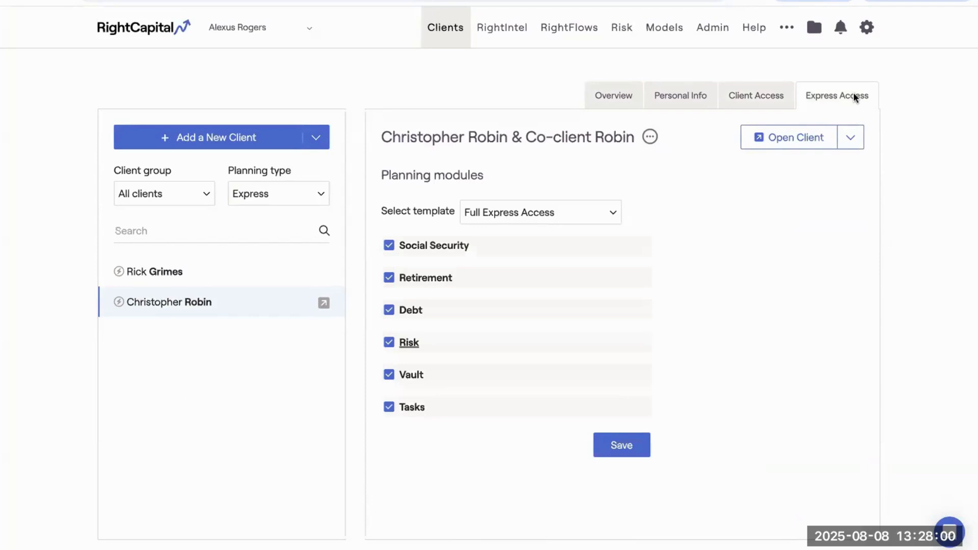
click(518, 216)
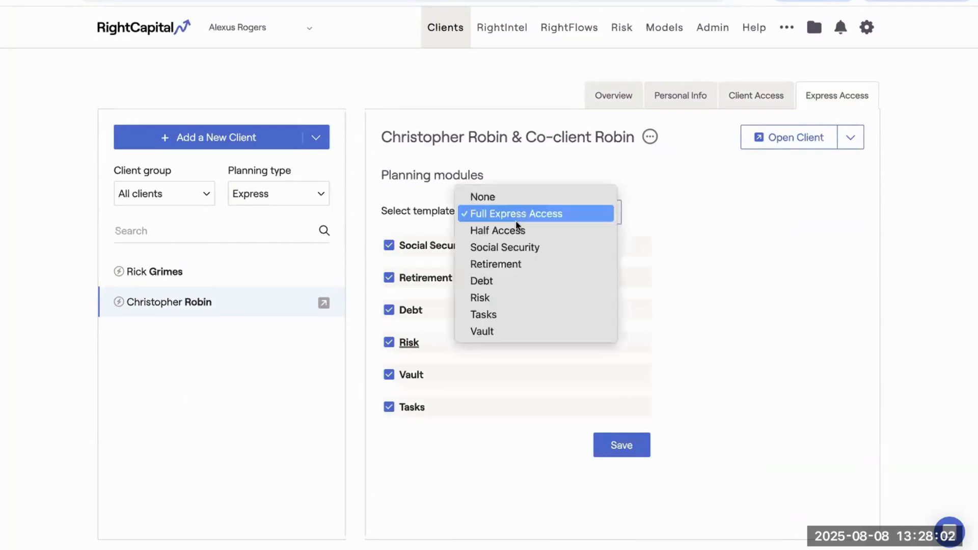
click(516, 228)
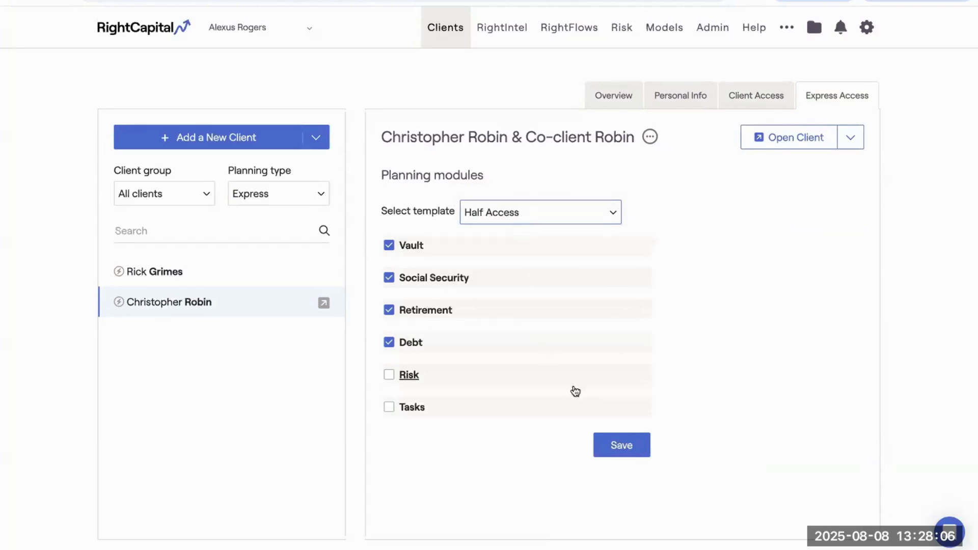
click(622, 451)
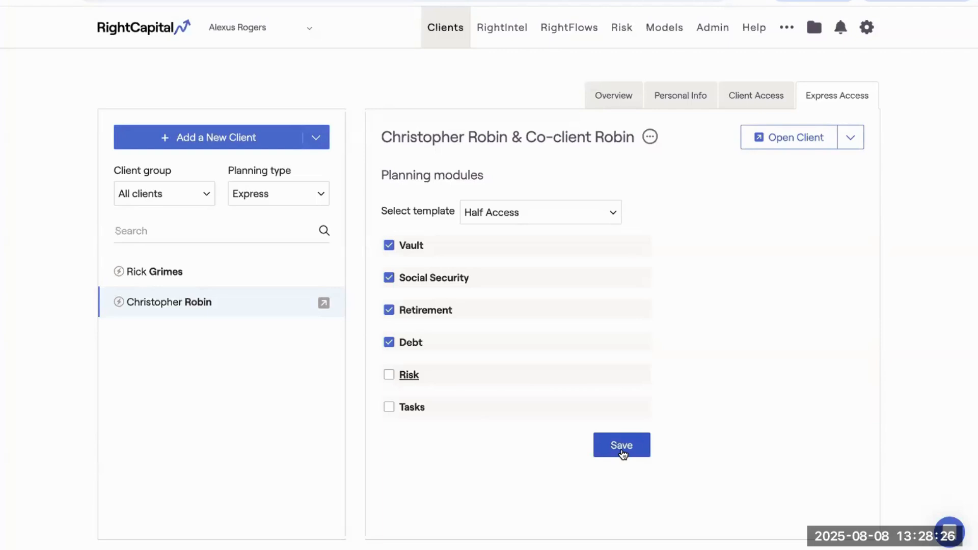
Open the Client Groups in Client Settings and review the groups' leads links and default templates.
click(795, 38)
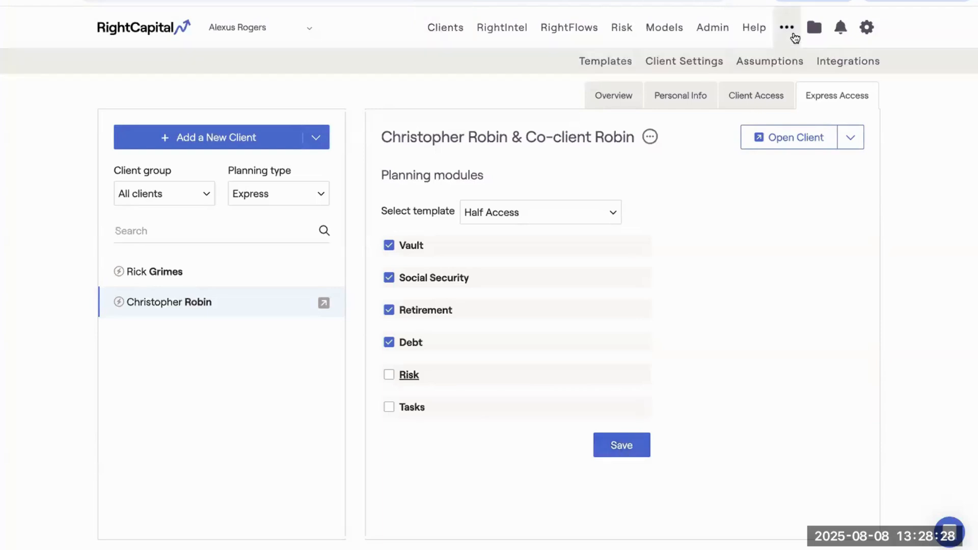
click(673, 66)
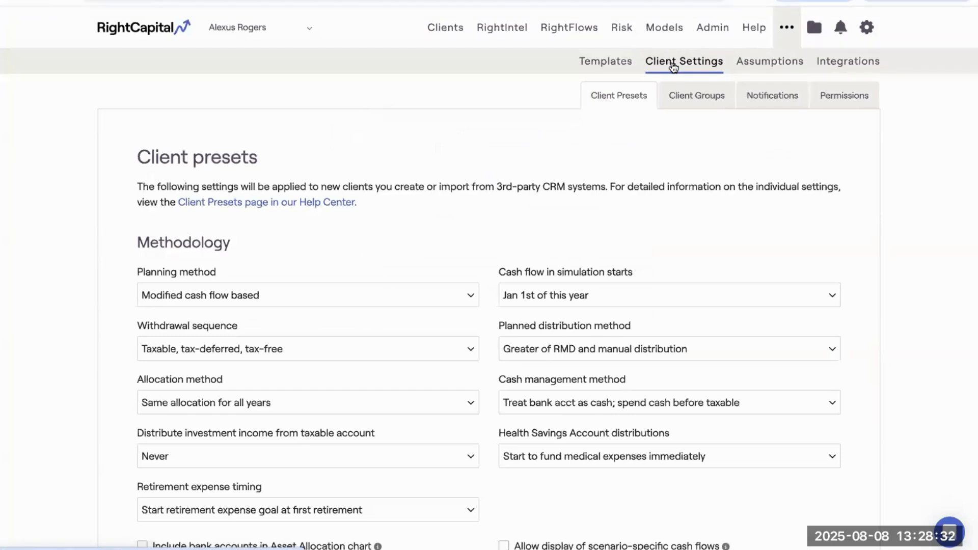
click(697, 102)
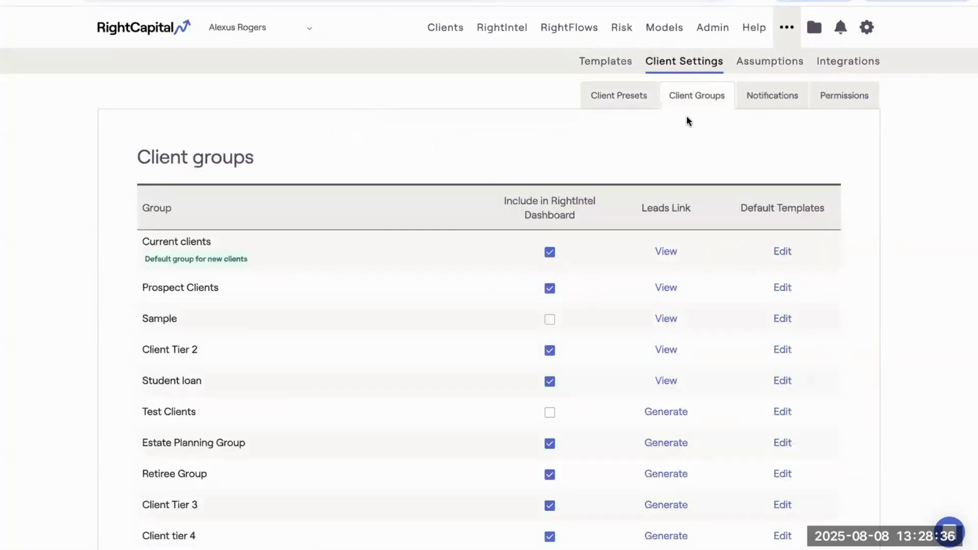
scroll(686, 115, down, 1)
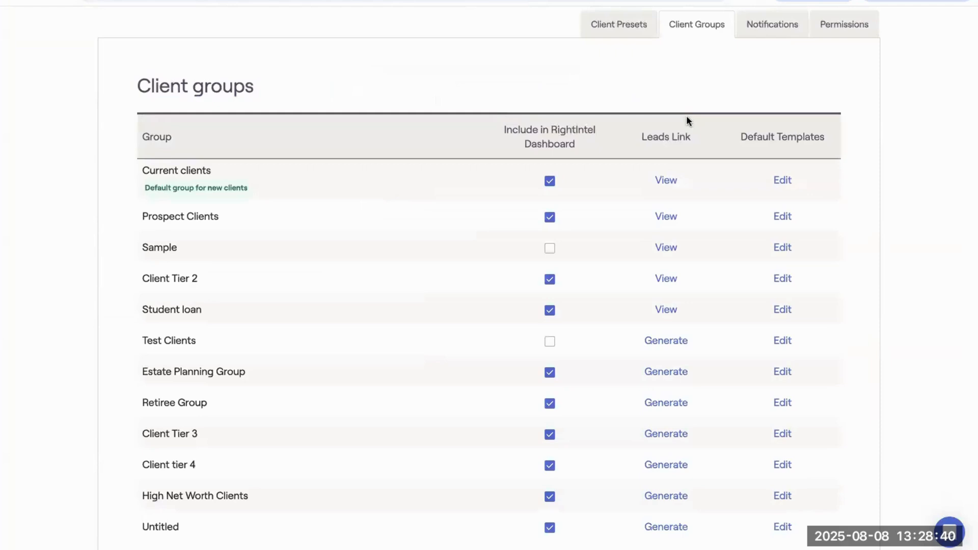
scroll(686, 119, down, 2)
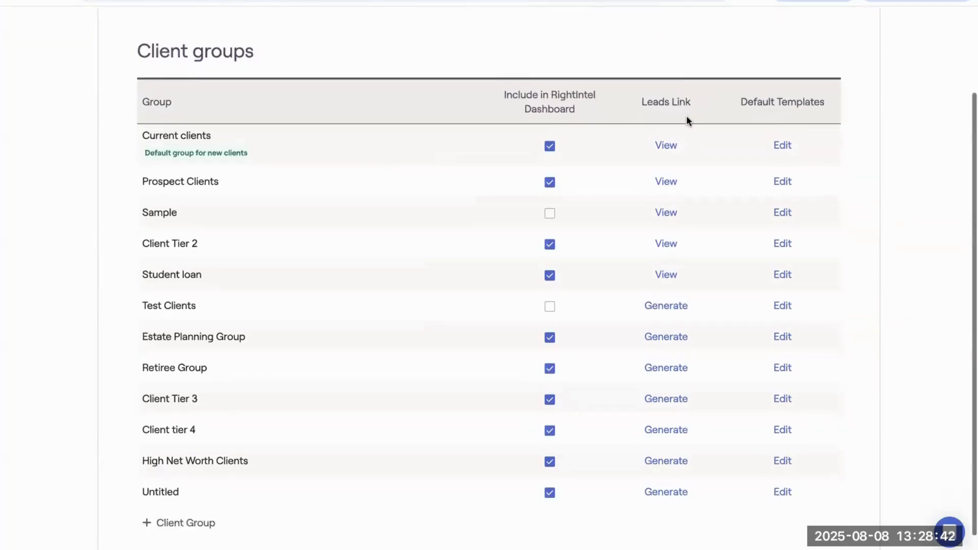
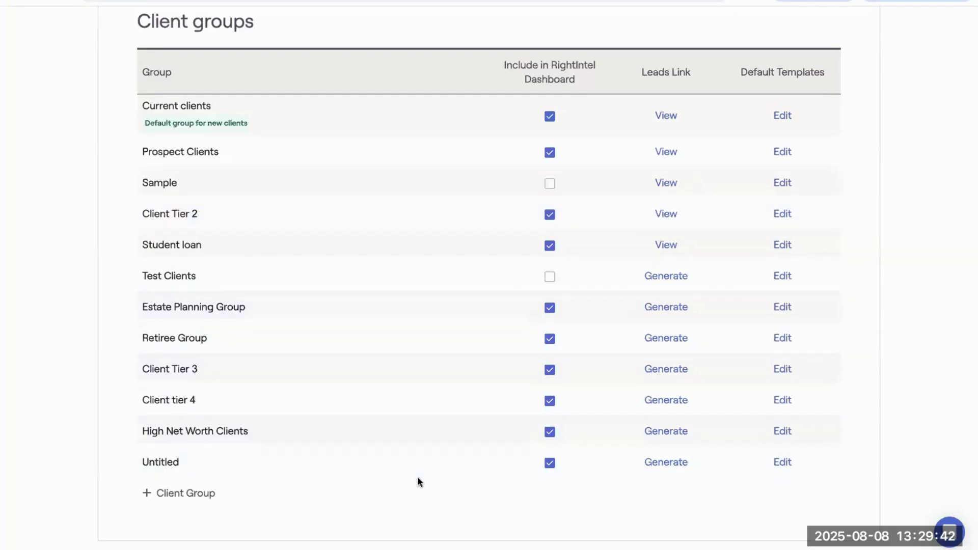
Generate a leads link for the Untitled client group, set its starting type to Express, and save.
click(675, 466)
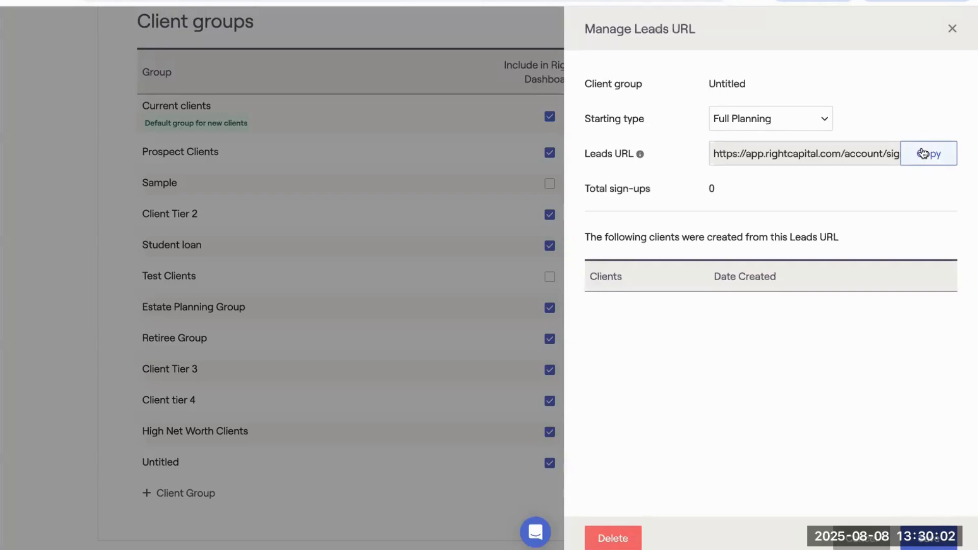
click(779, 115)
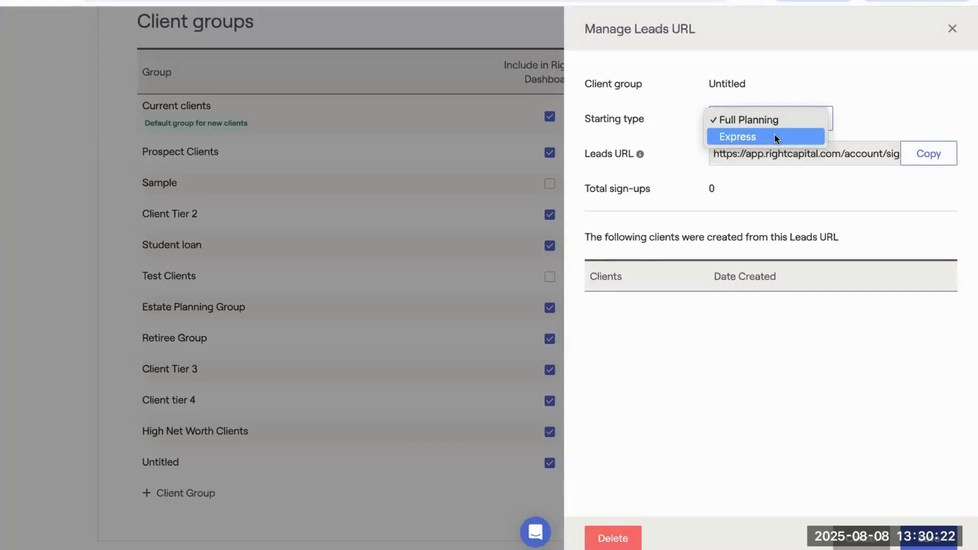
click(774, 136)
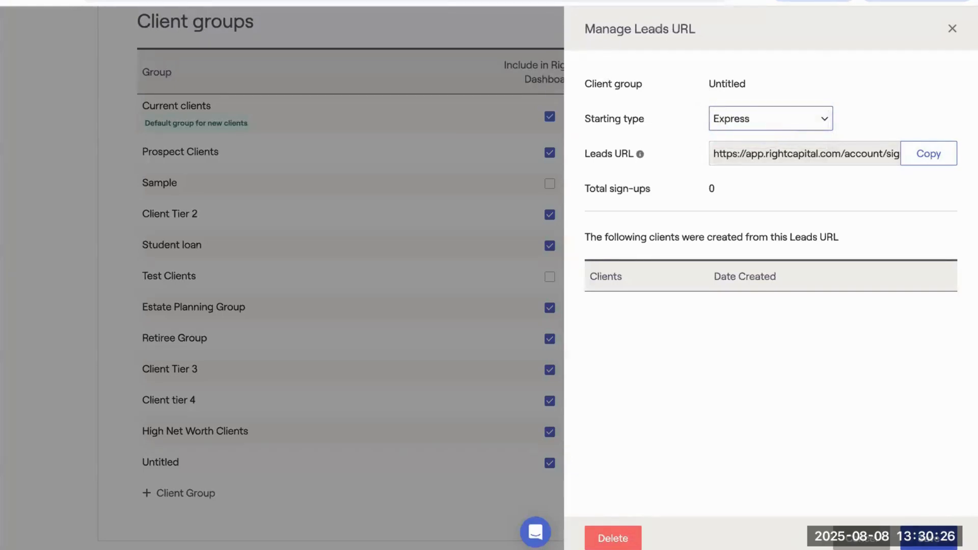
click(928, 538)
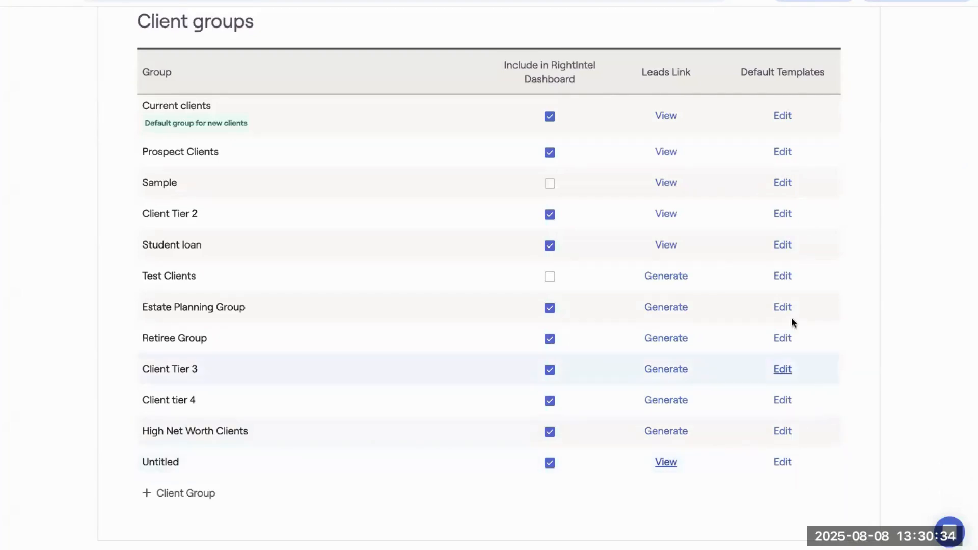
View the Untitled group's default templates and the Default Express Access options, and close without changing anything.
click(782, 463)
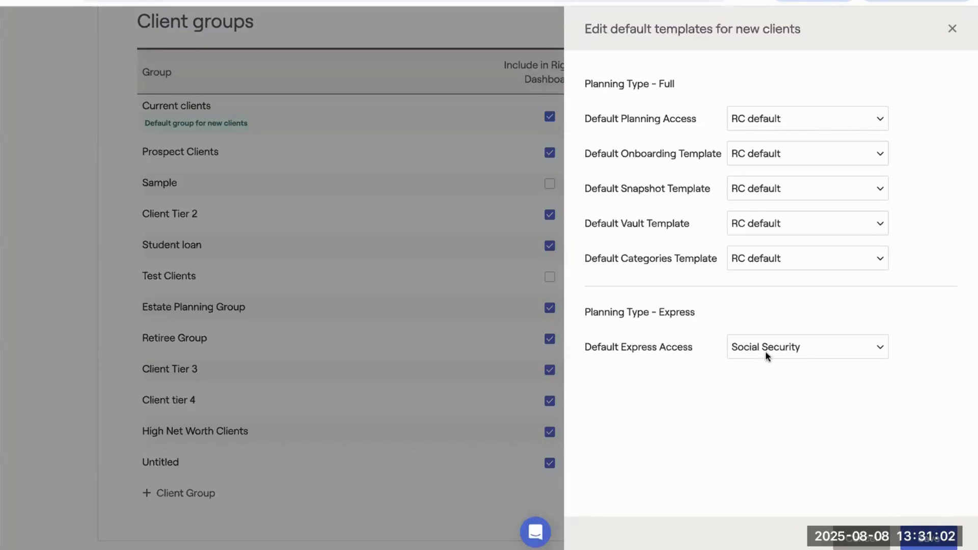
click(831, 352)
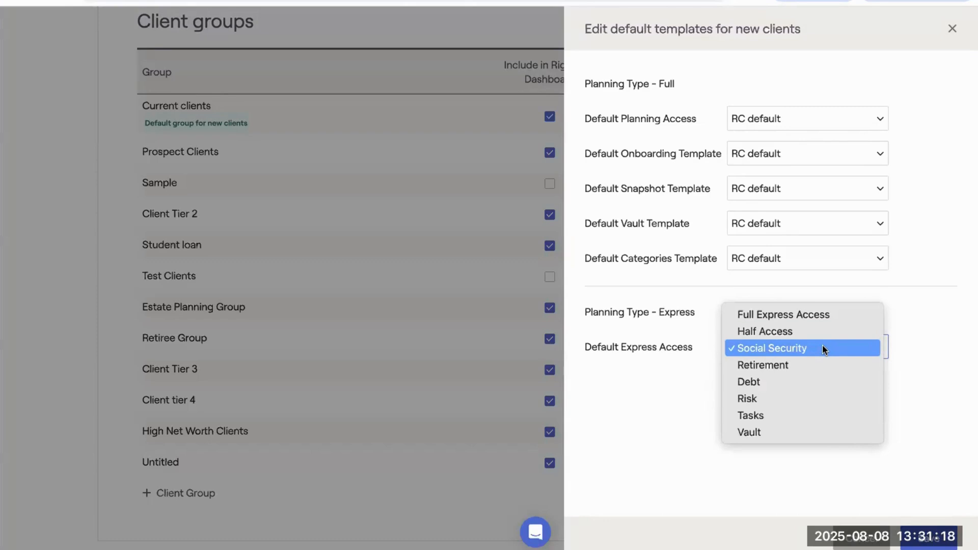
click(891, 490)
click(868, 540)
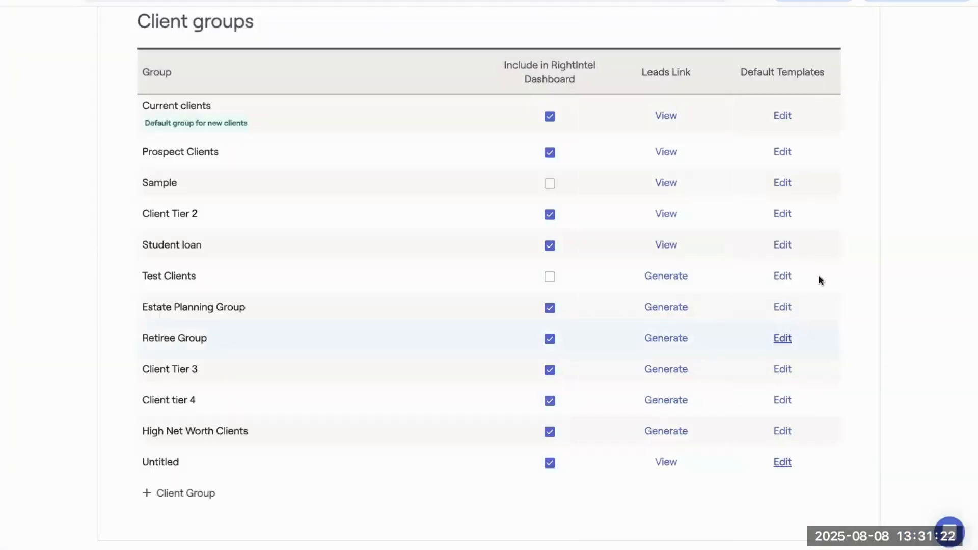
Set the Prospect Clients group's Default Express Access to Full Express Access and Default Vault Template to Beginning Documents 1.0, and save.
click(785, 151)
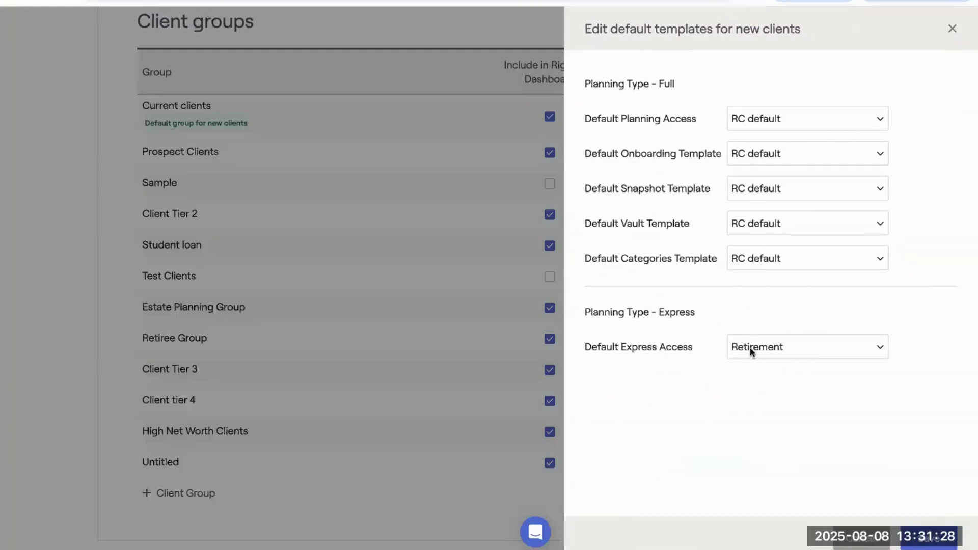
click(778, 347)
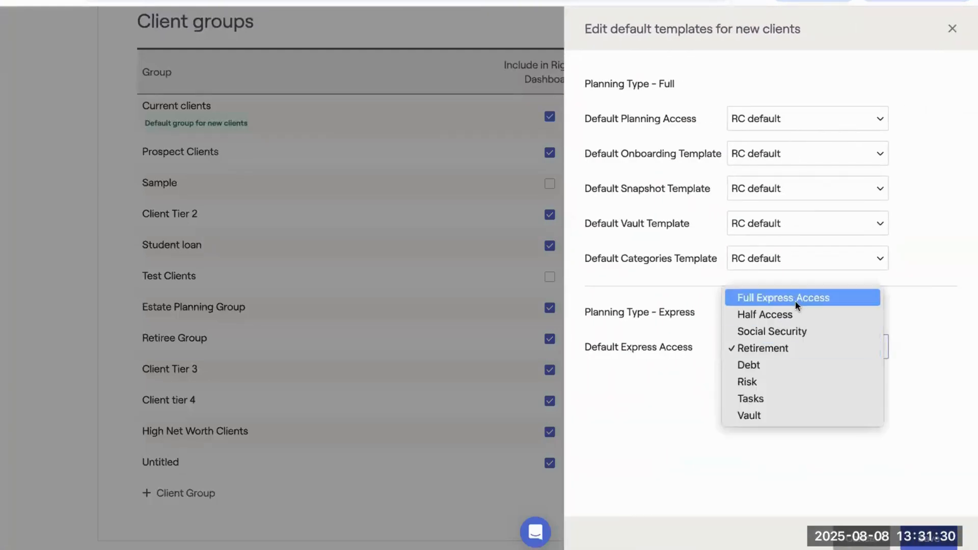
click(796, 301)
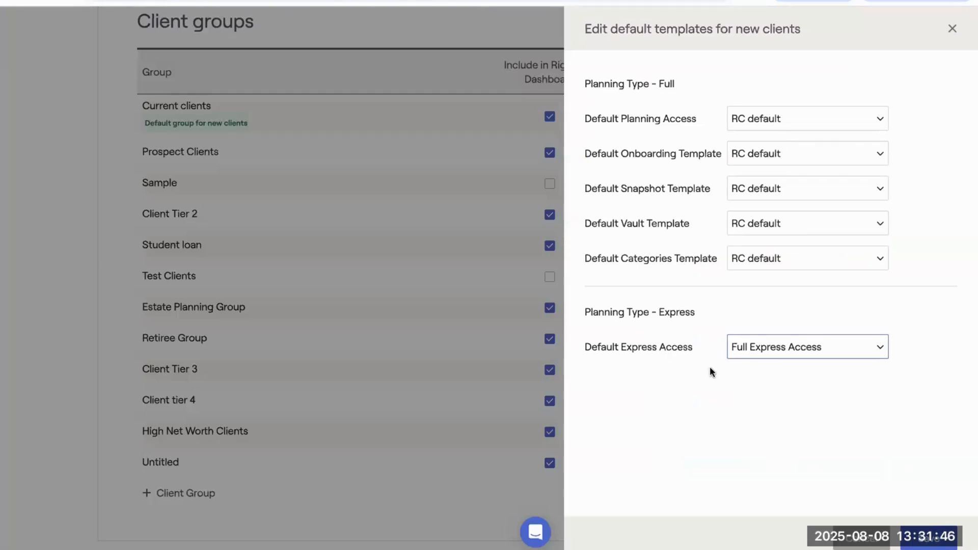
click(745, 224)
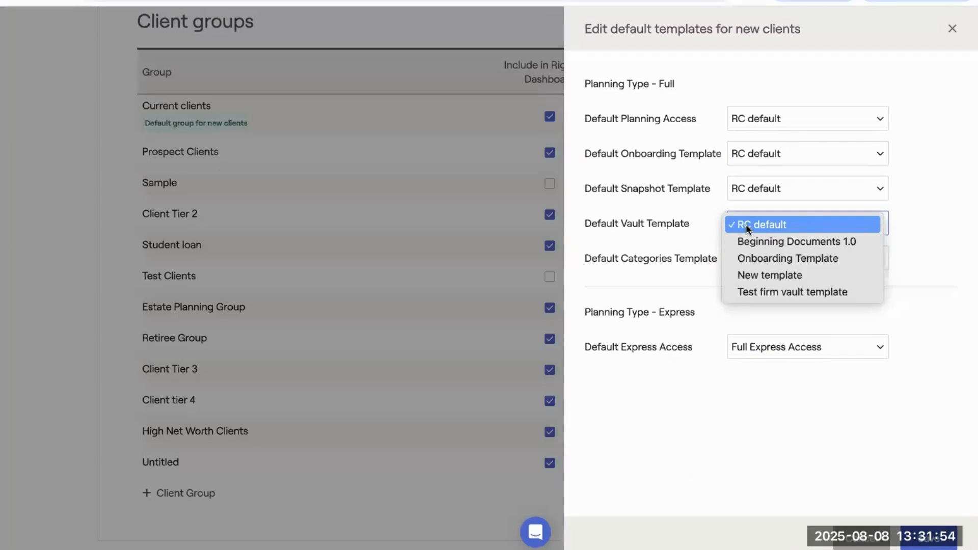
click(770, 249)
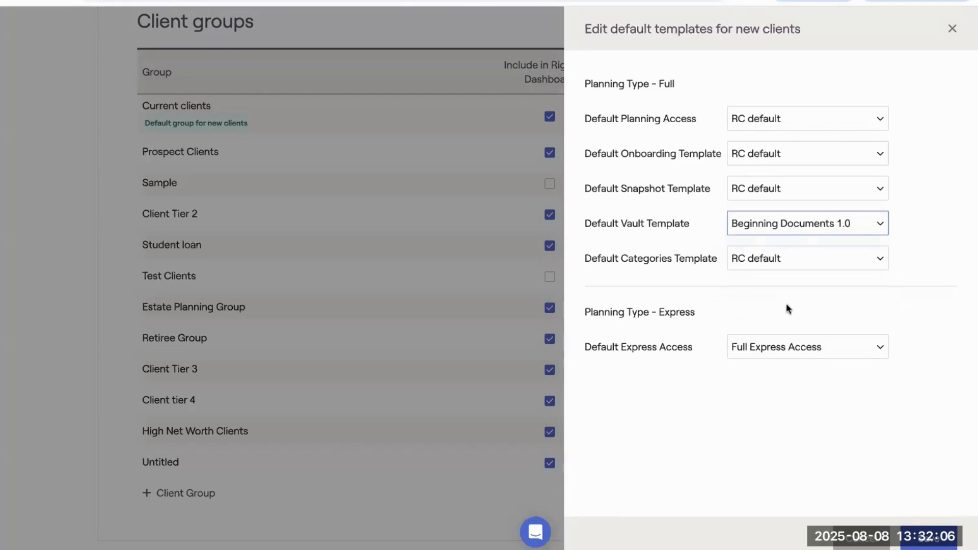
click(922, 543)
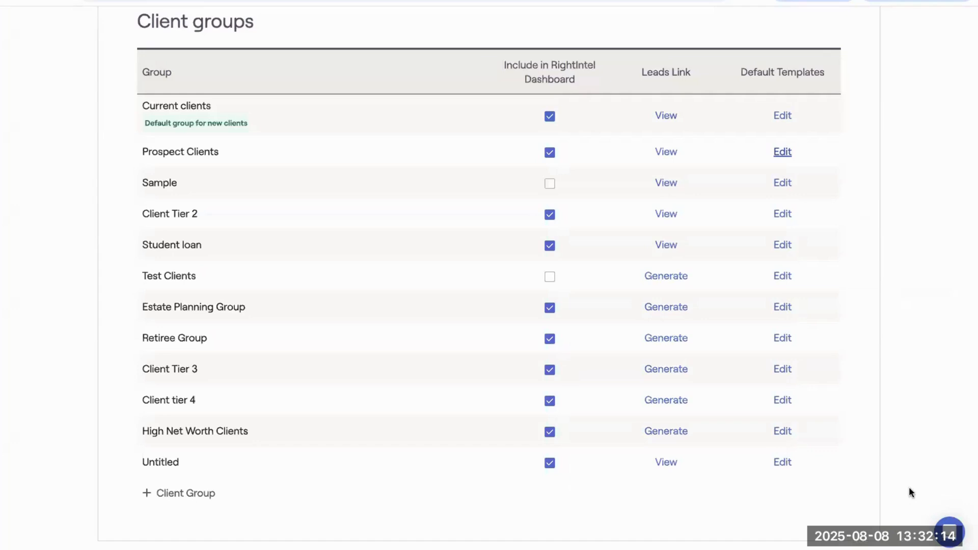
Review the Prospect Clients leads URL, its sign-ups and its deletion confirmation, and close without deleting the URL.
click(667, 151)
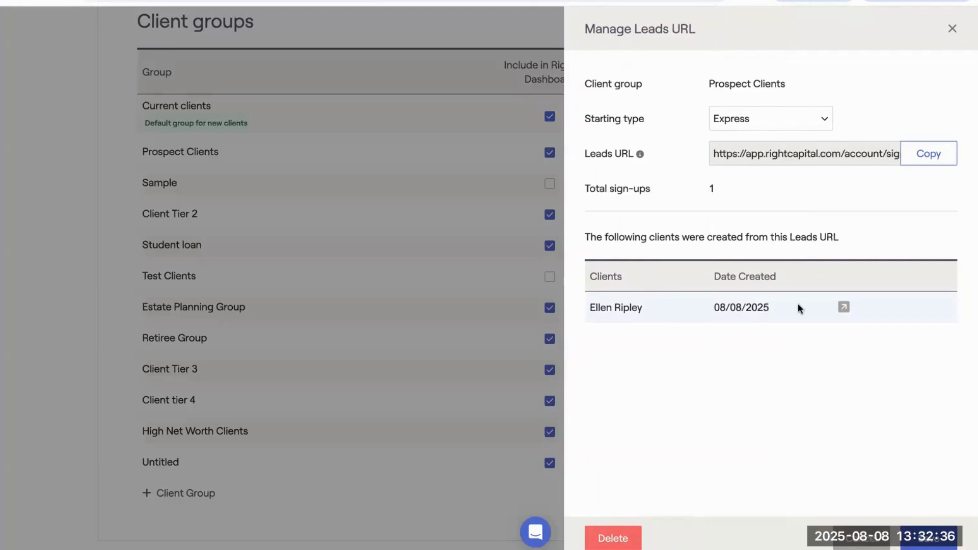
click(844, 308)
click(607, 541)
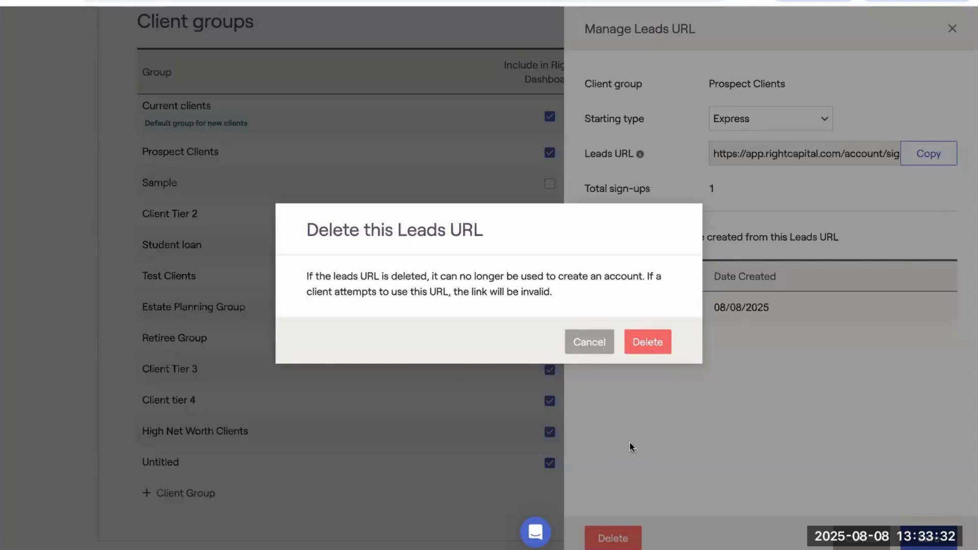
click(594, 349)
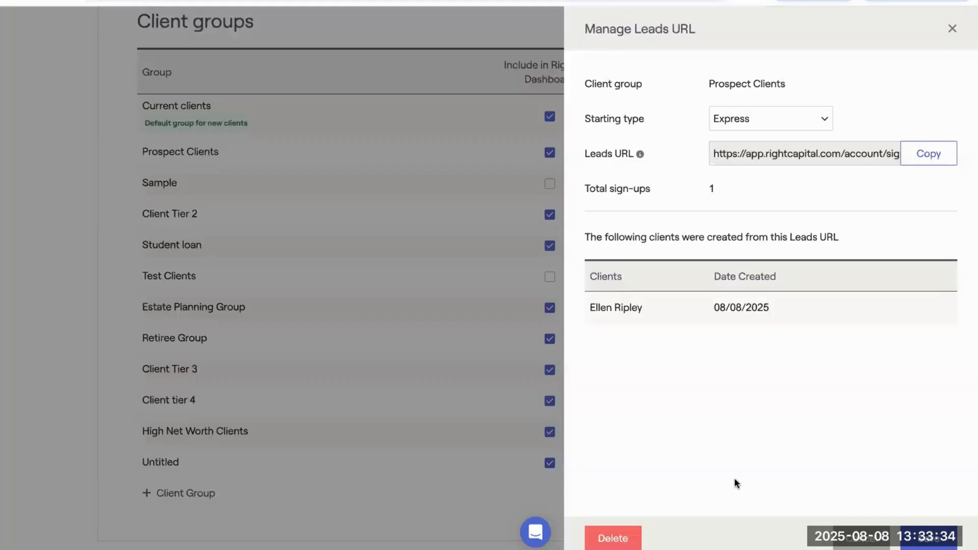
click(862, 538)
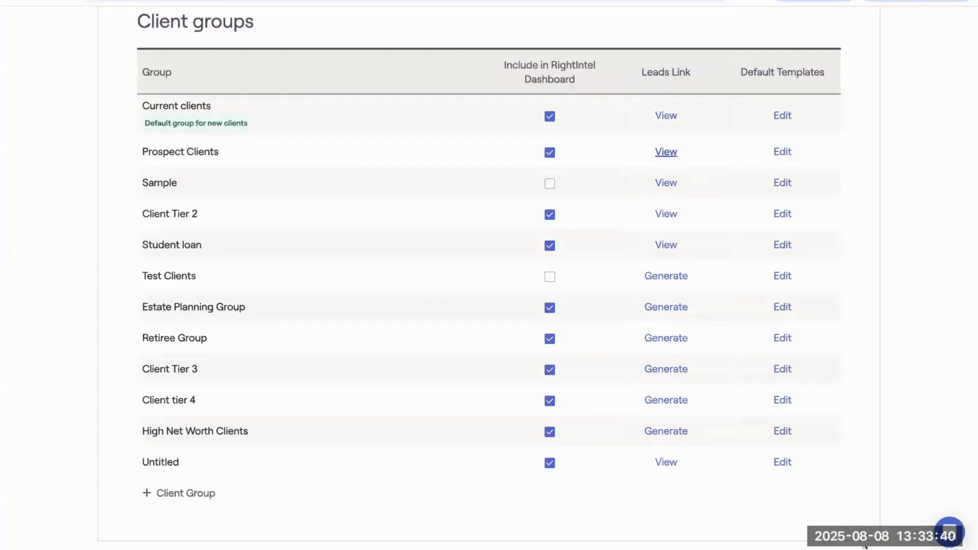
Delete the Sample group's leads URL and generate a new one with the Full Planning starting type.
click(668, 187)
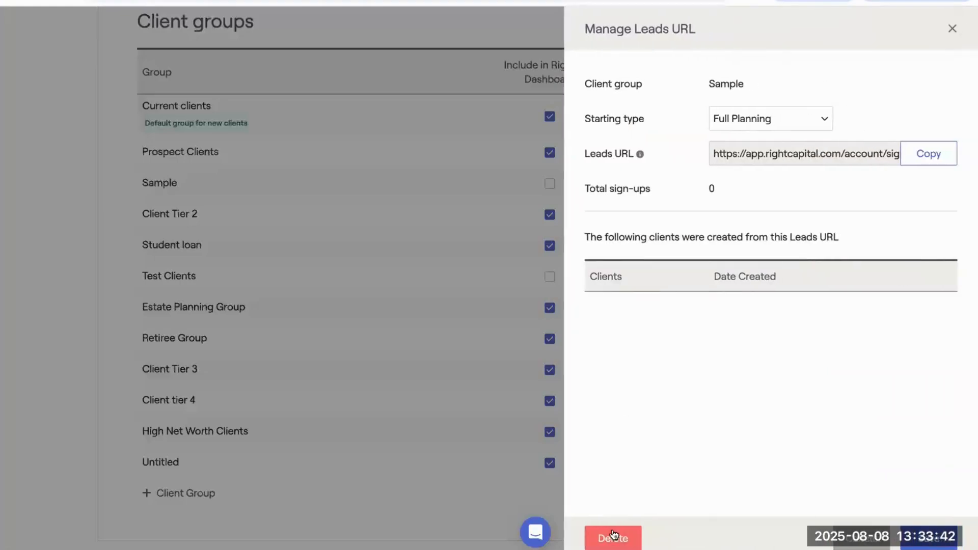
click(614, 536)
click(650, 342)
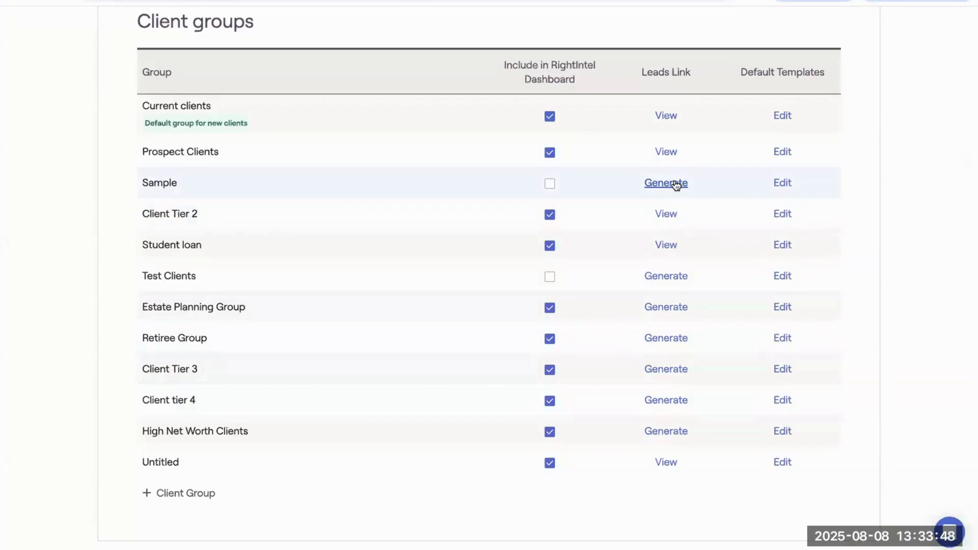
click(676, 188)
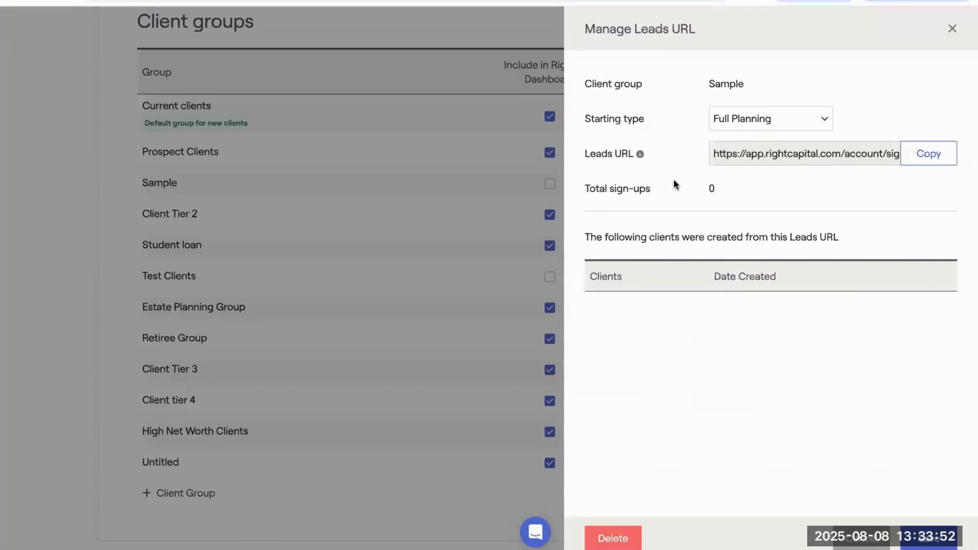
click(614, 536)
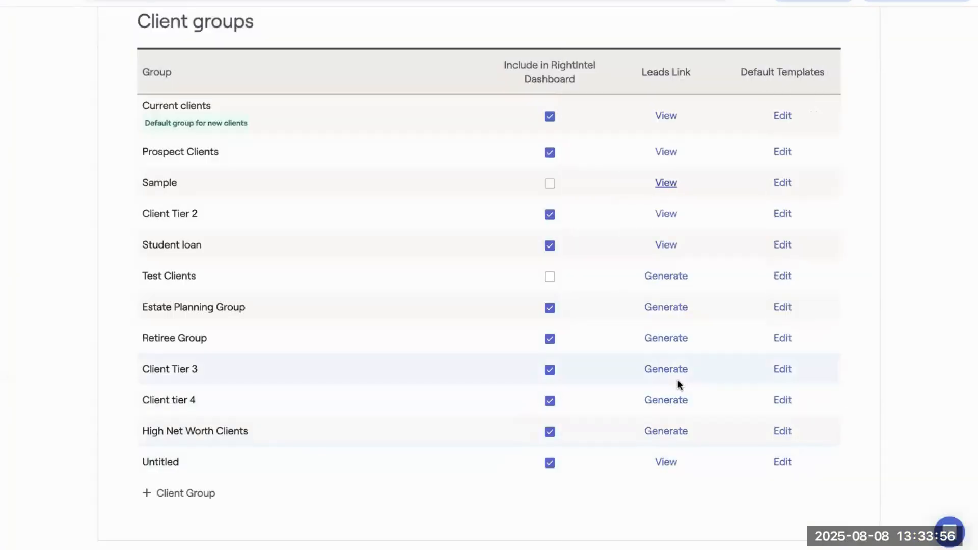
Convert the first Express client in the client list to the Full Planning type and confirm the irreversible conversion.
scroll(677, 385, up, 3)
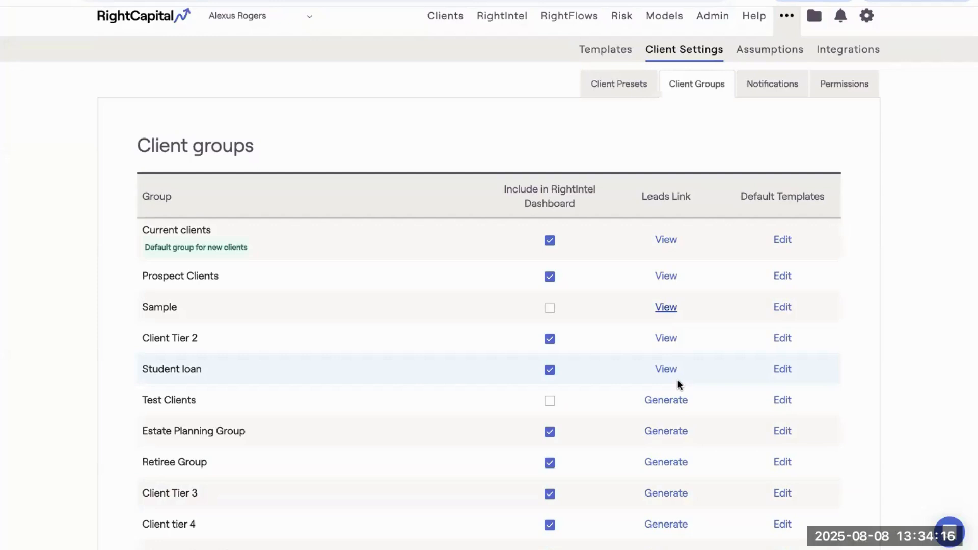
scroll(677, 382, up, 1)
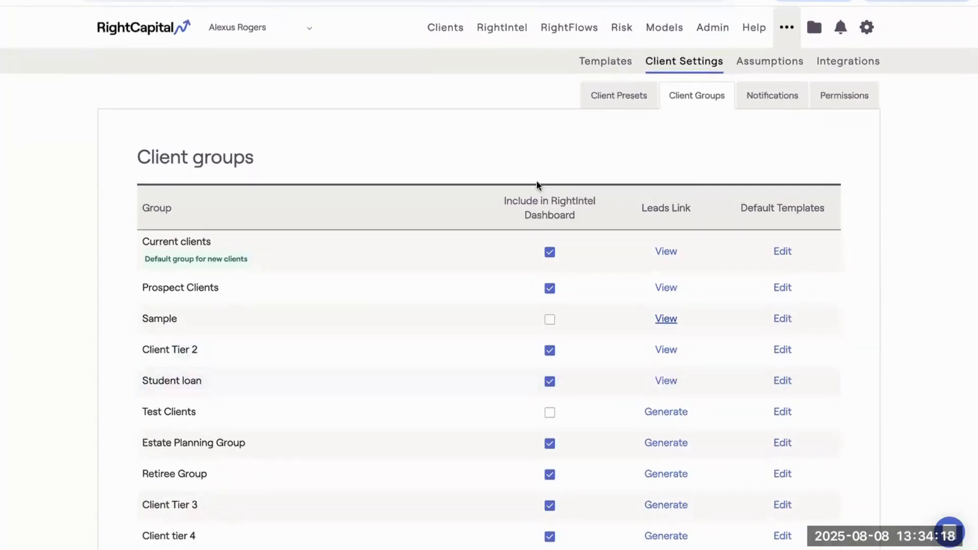
click(444, 29)
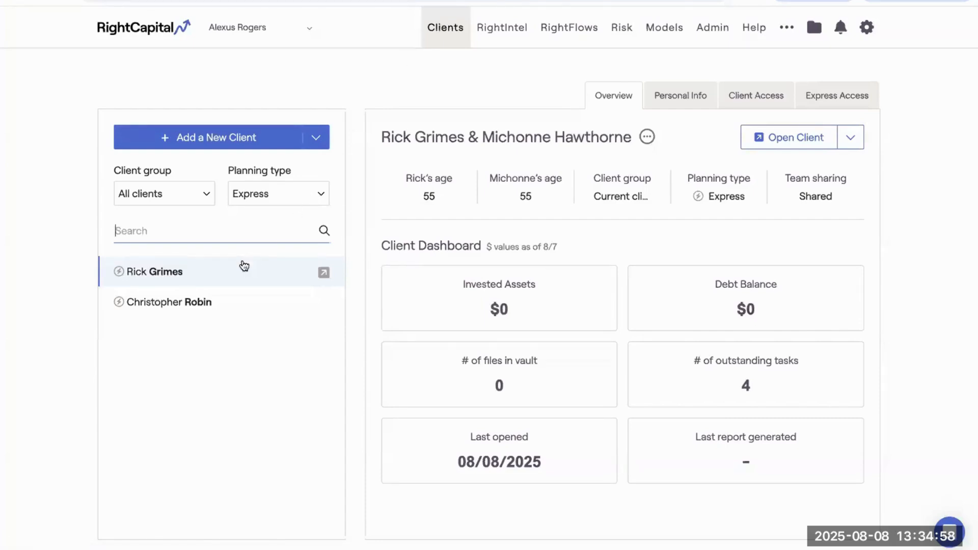
click(731, 197)
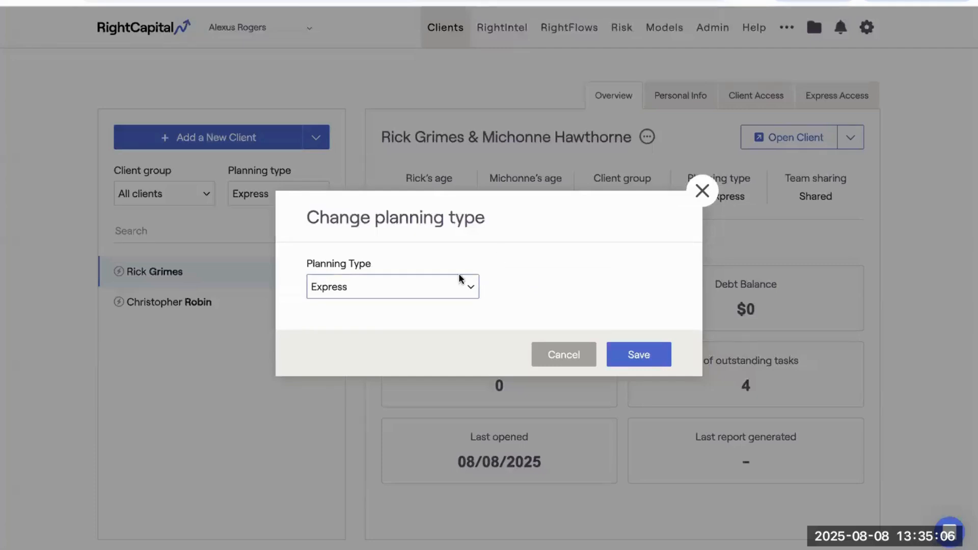
click(417, 290)
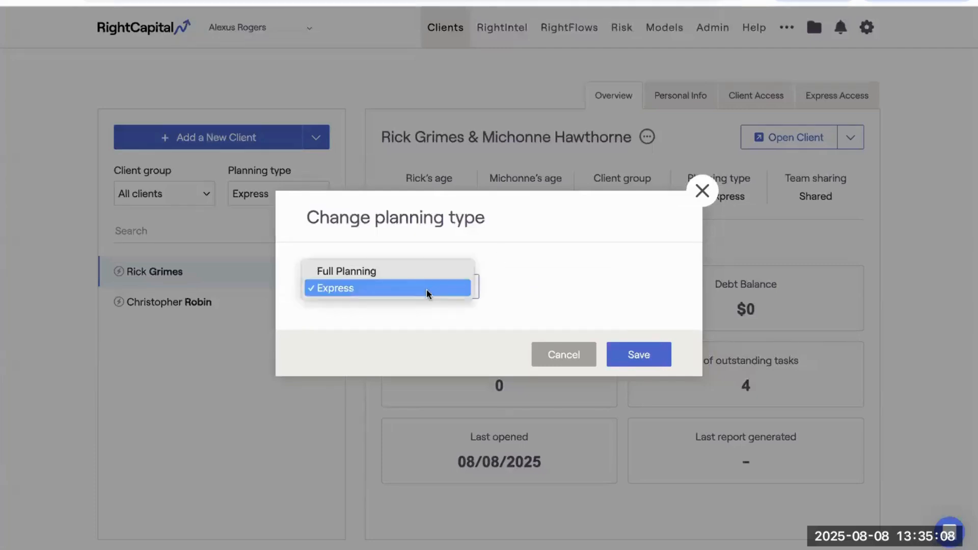
click(453, 272)
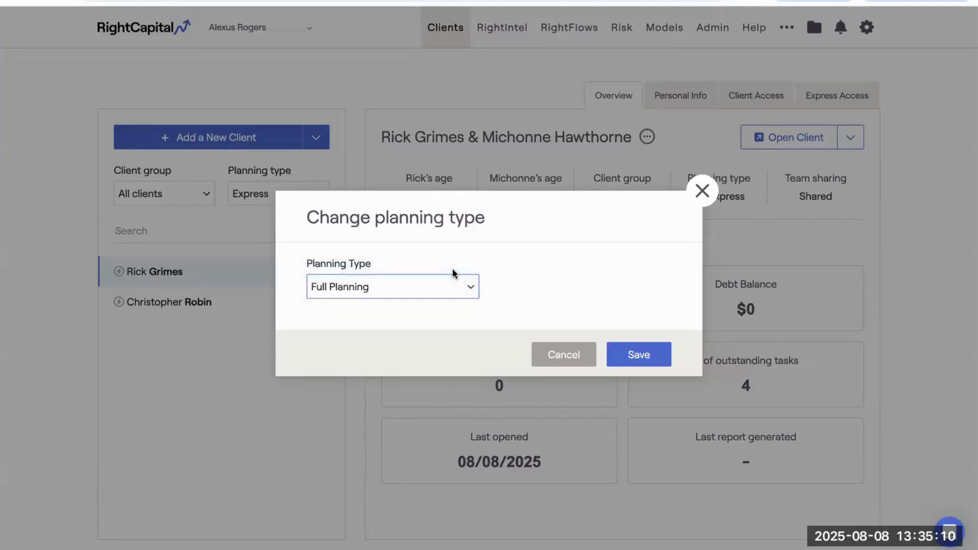
click(651, 353)
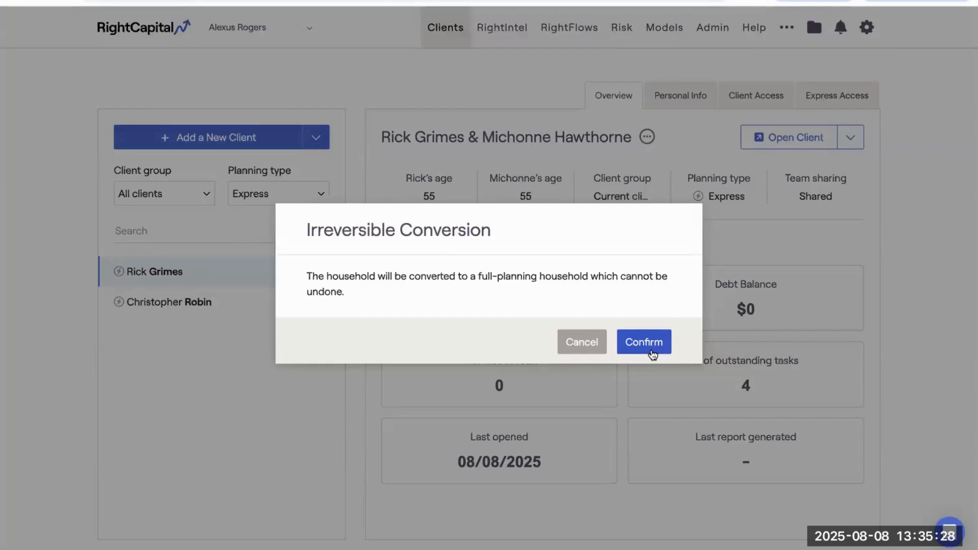
click(644, 342)
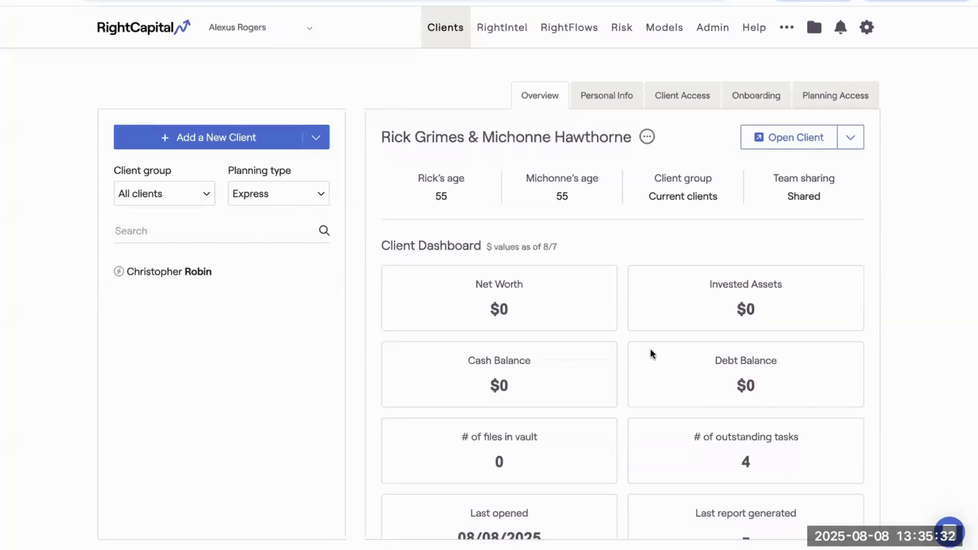
List clients of all planning types and search for the converted client by first name.
click(297, 198)
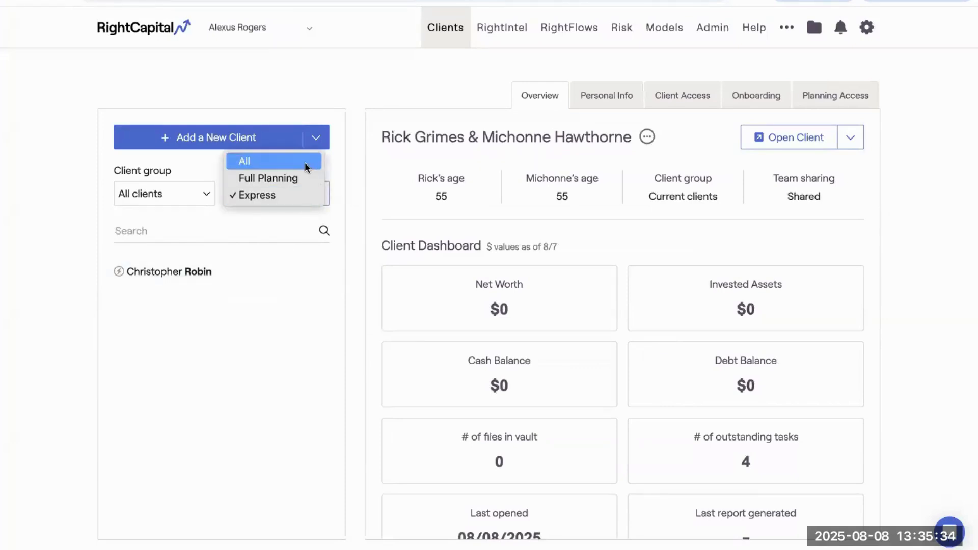
click(307, 168)
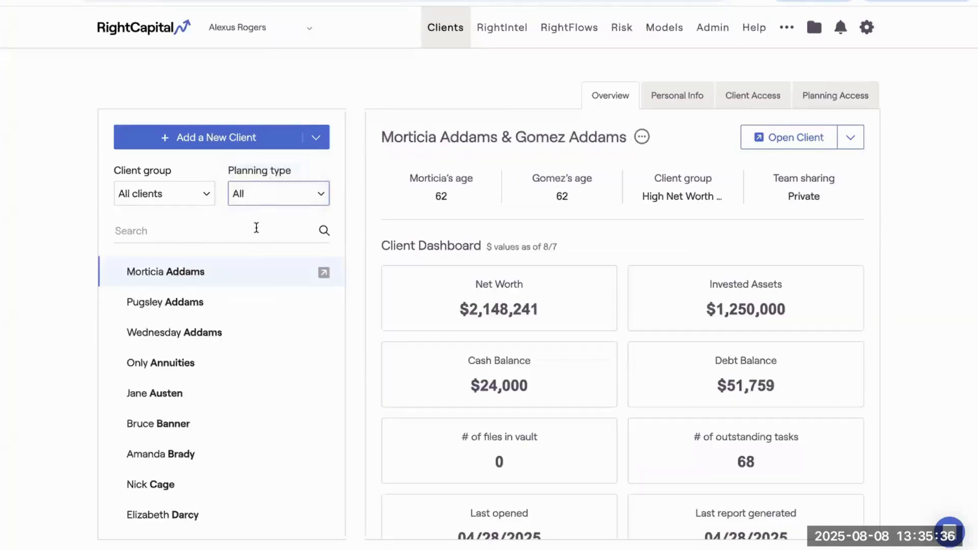
click(256, 229)
text(rick)
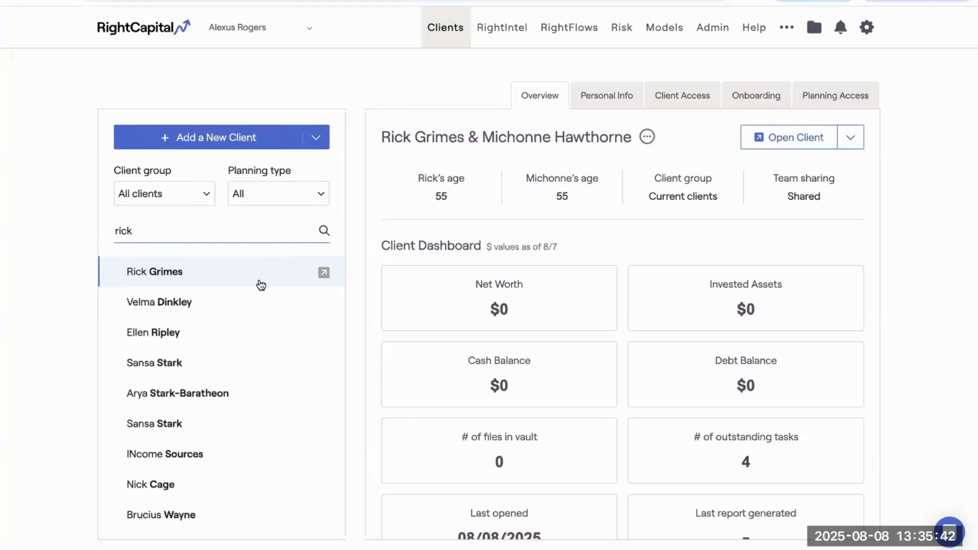
Open the converted client's plan, advance from the Family step to Income, and view the client's Social Security entry without changing it.
click(323, 273)
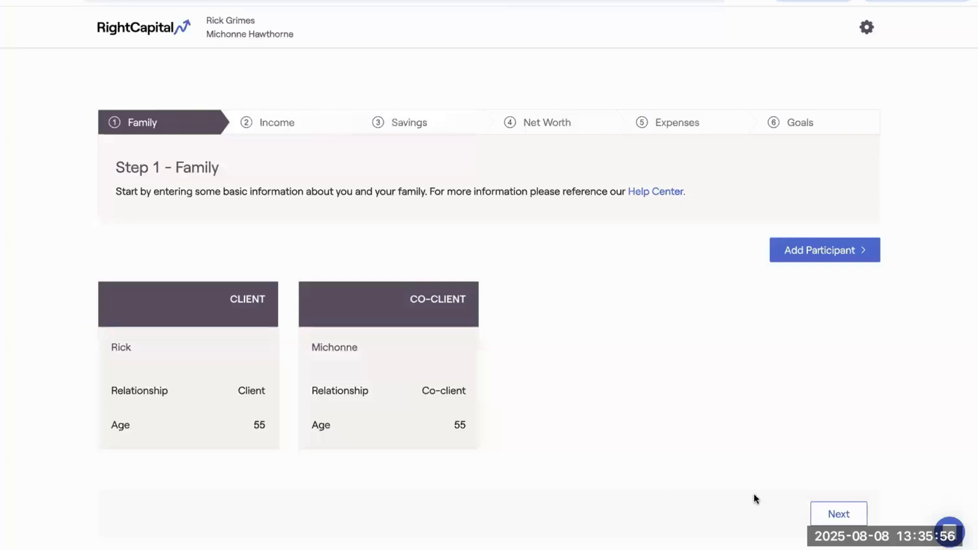
click(847, 519)
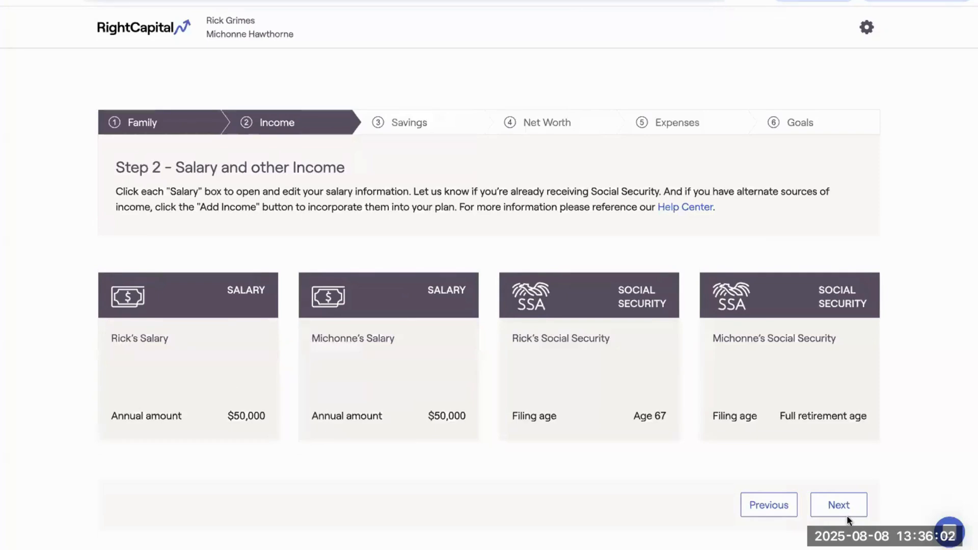
click(631, 375)
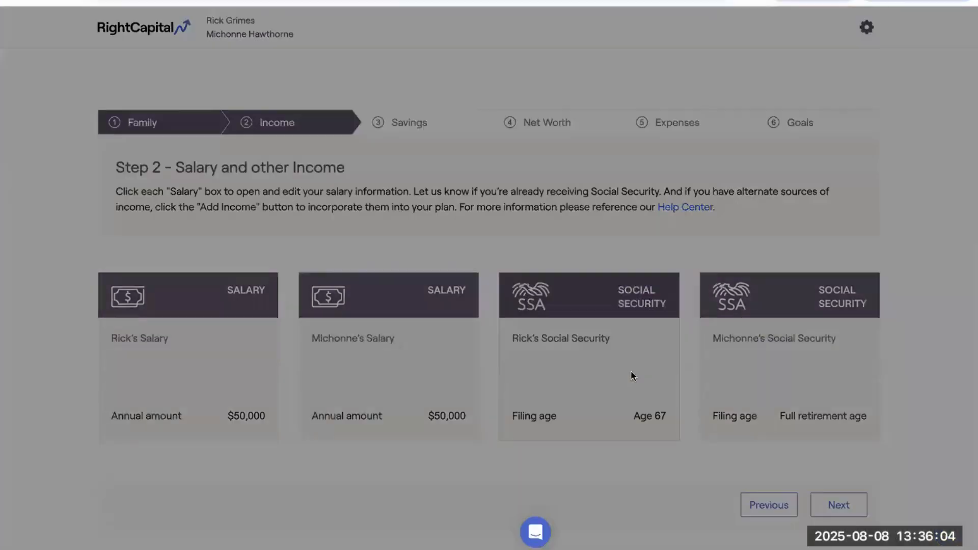
click(950, 536)
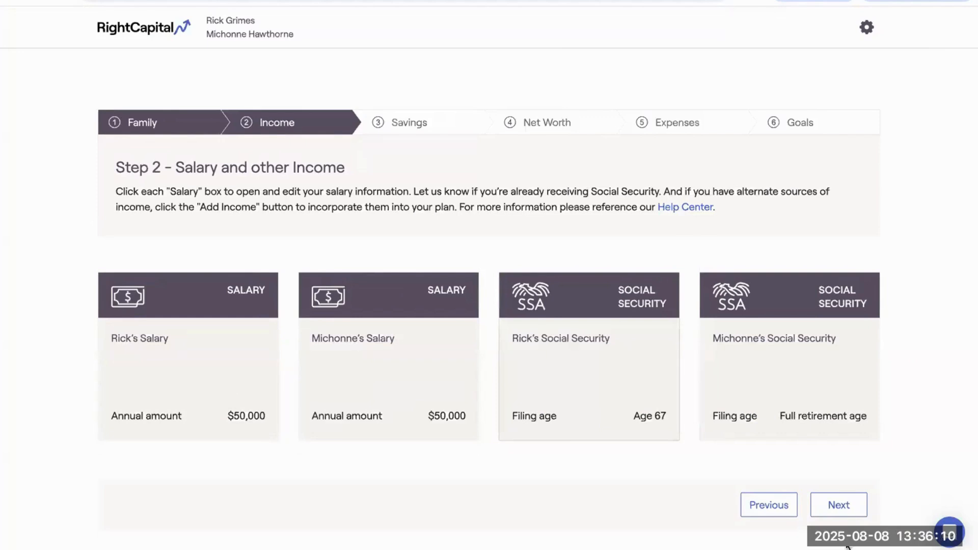
Advance to the Savings step, review the retirement saving entries, and save the client's Taxable saving with its existing settings.
click(848, 512)
scroll(849, 512, down, 2)
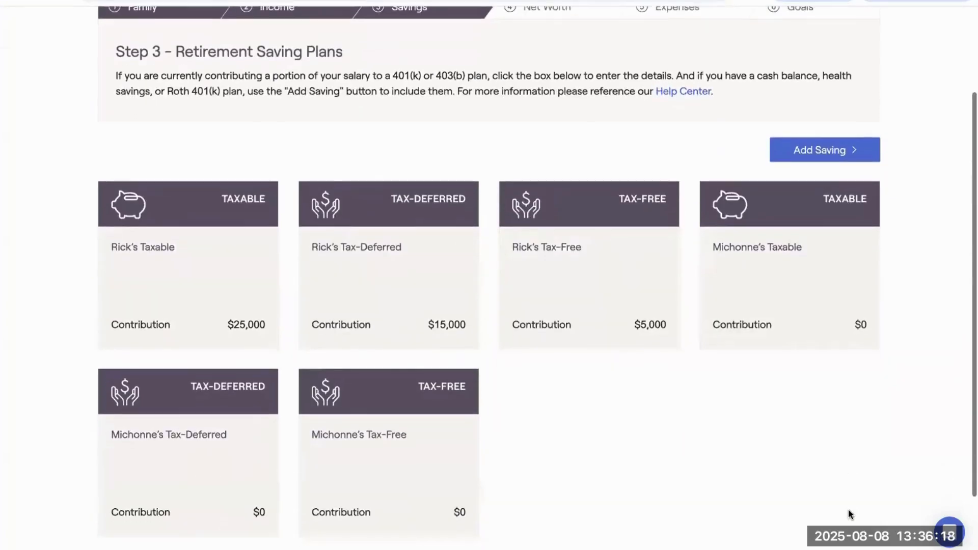
scroll(848, 509, down, 1)
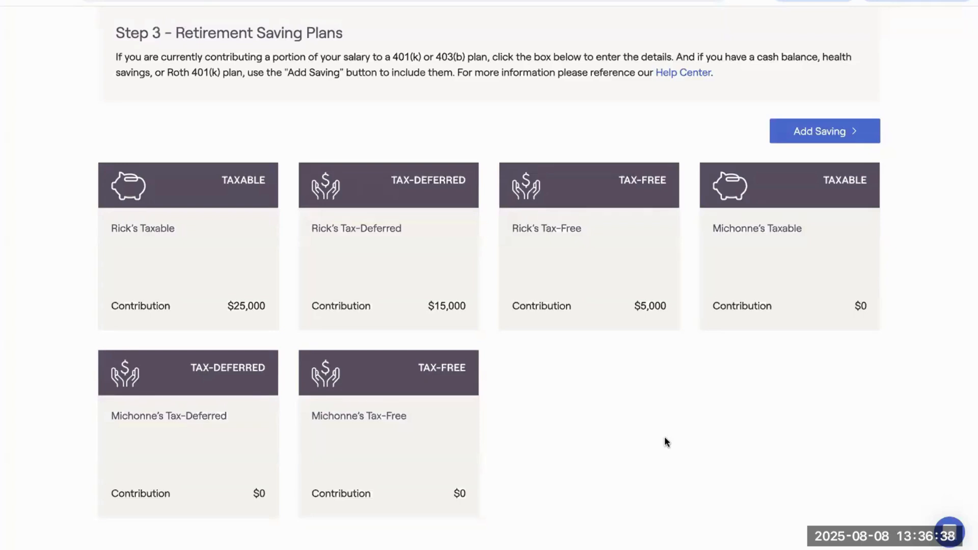
scroll(664, 436, up, 2)
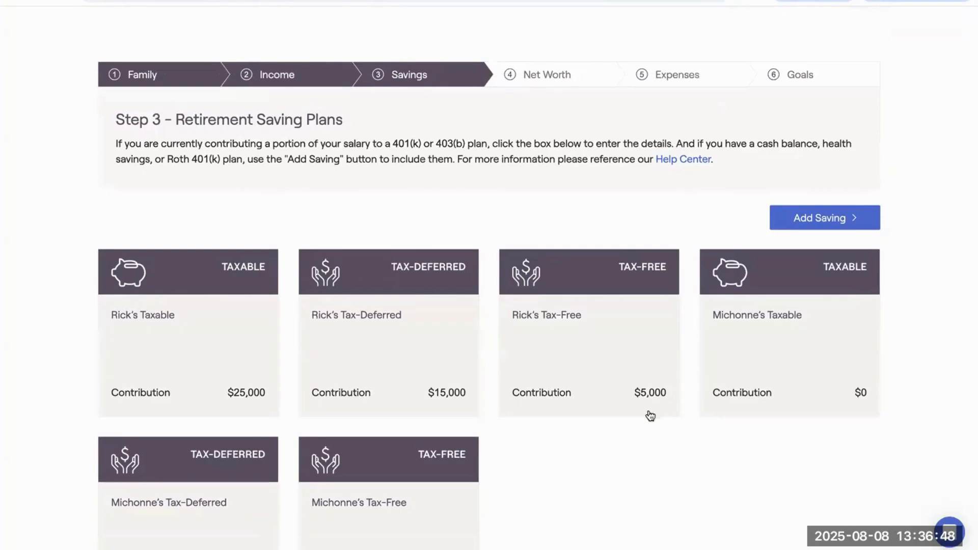
scroll(641, 410, down, 3)
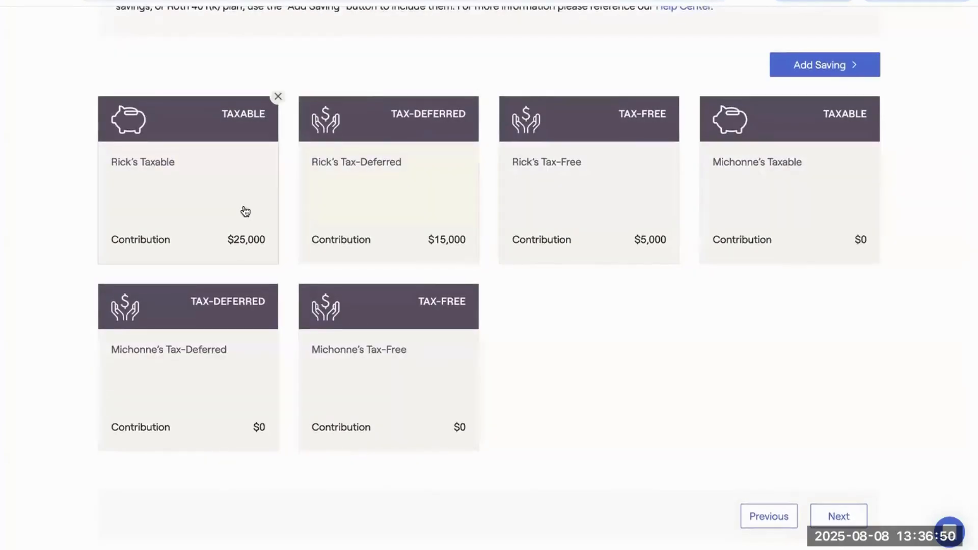
click(245, 210)
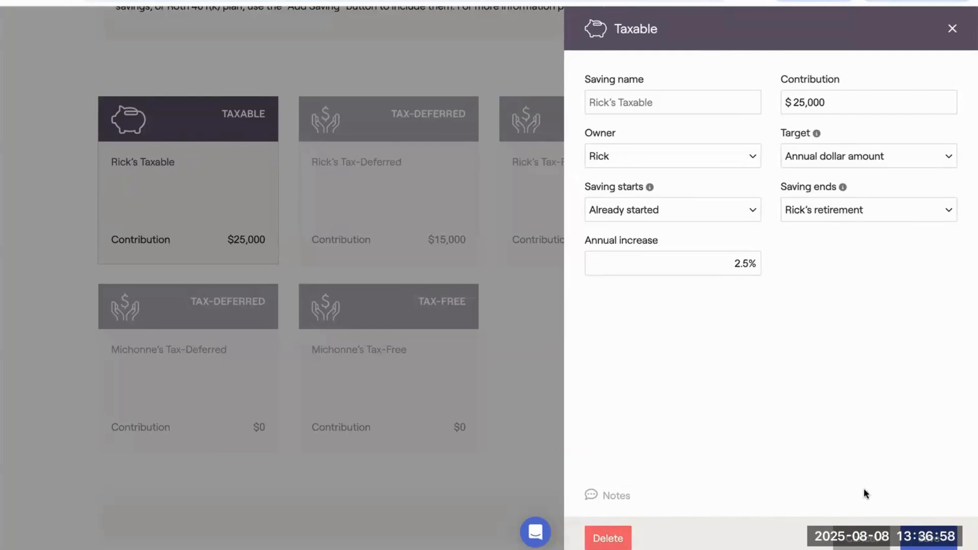
click(928, 538)
Review the Save to and Target choices of the client's Tax-Deferred saving, then close it without changes.
click(416, 221)
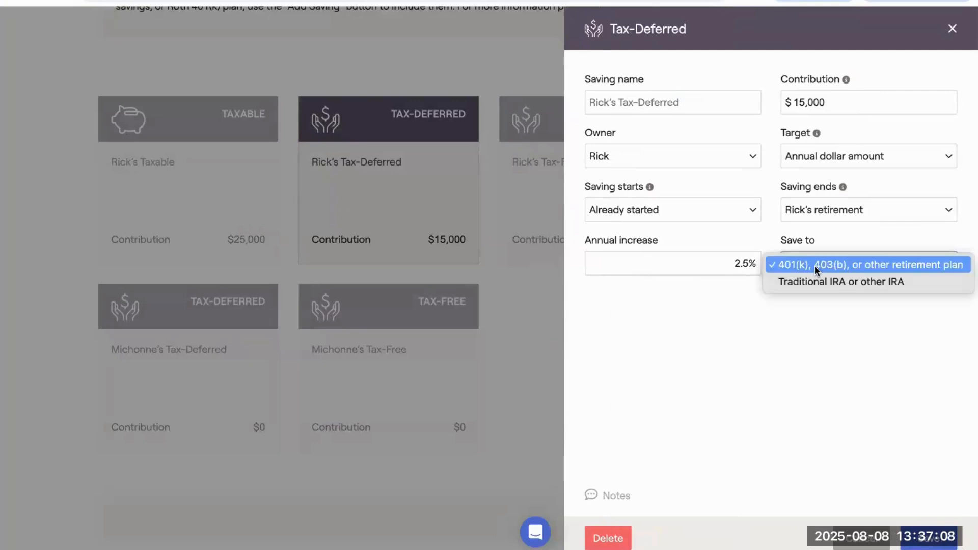
click(815, 267)
click(726, 284)
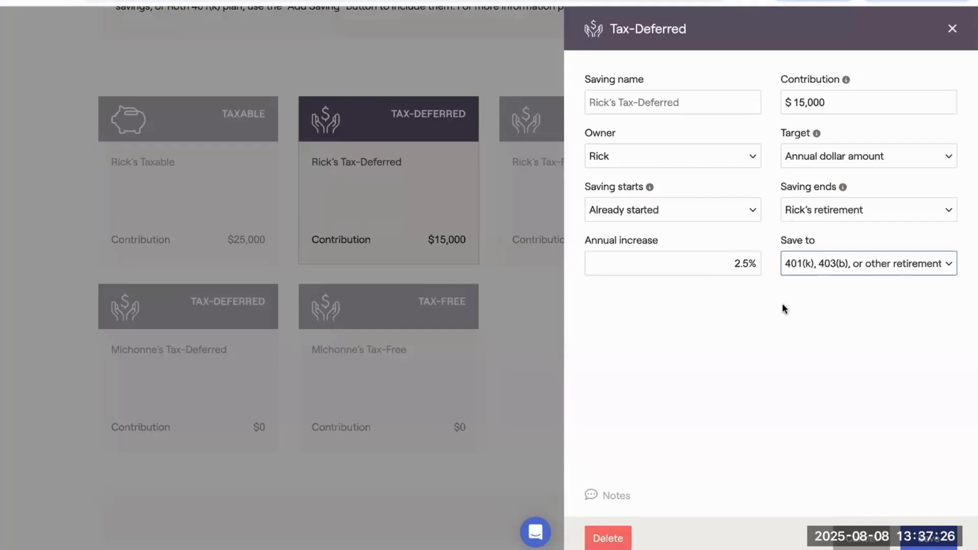
click(841, 163)
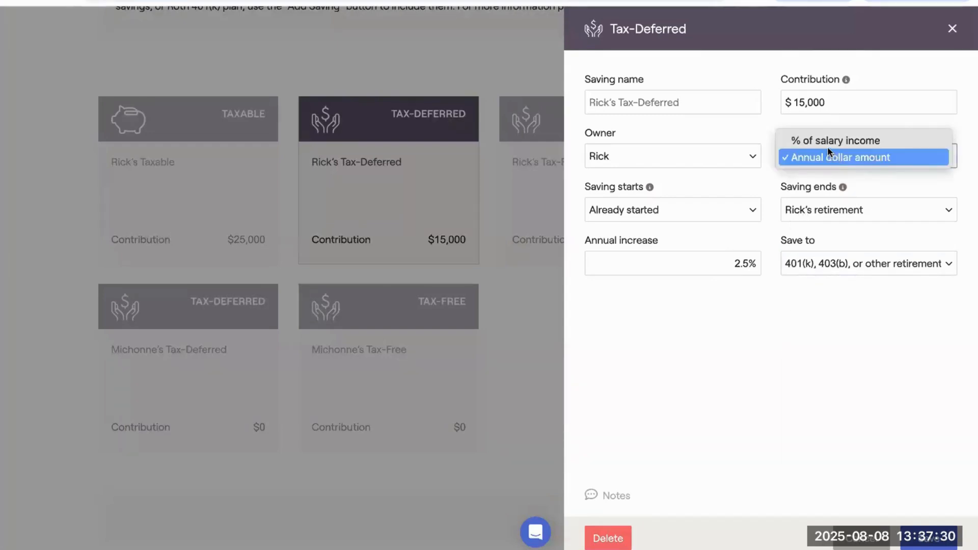
click(951, 28)
click(951, 28)
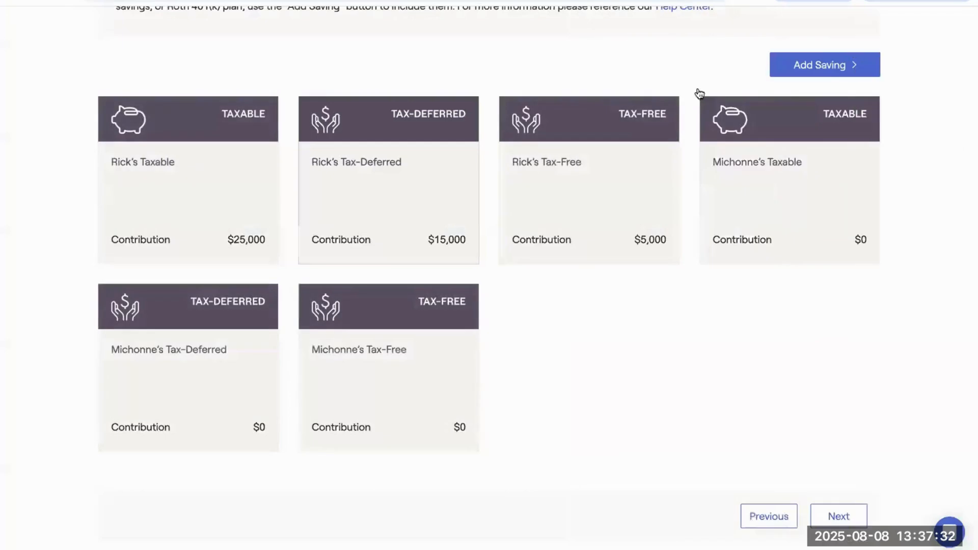
Examine the Save to choices of the client's Tax-Free saving and cancel without changes.
click(586, 192)
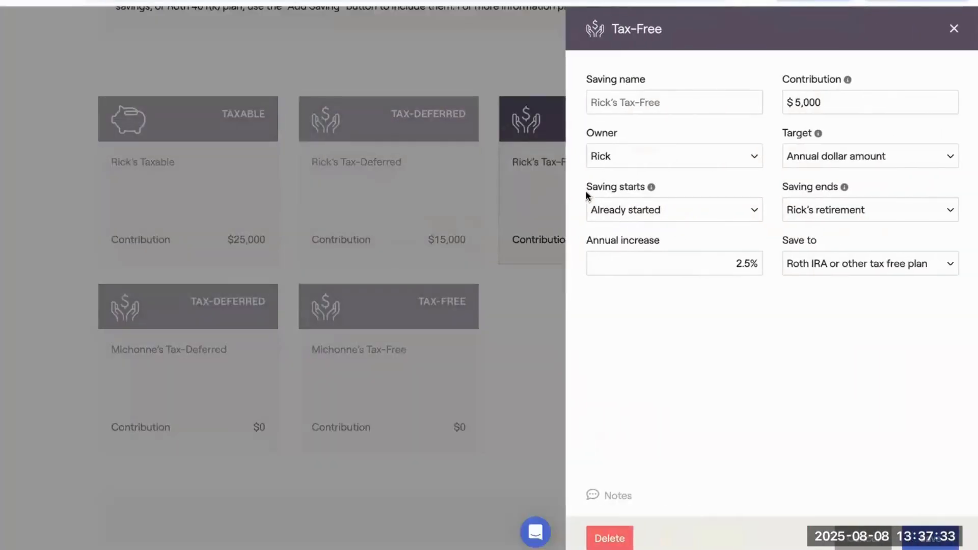
click(822, 269)
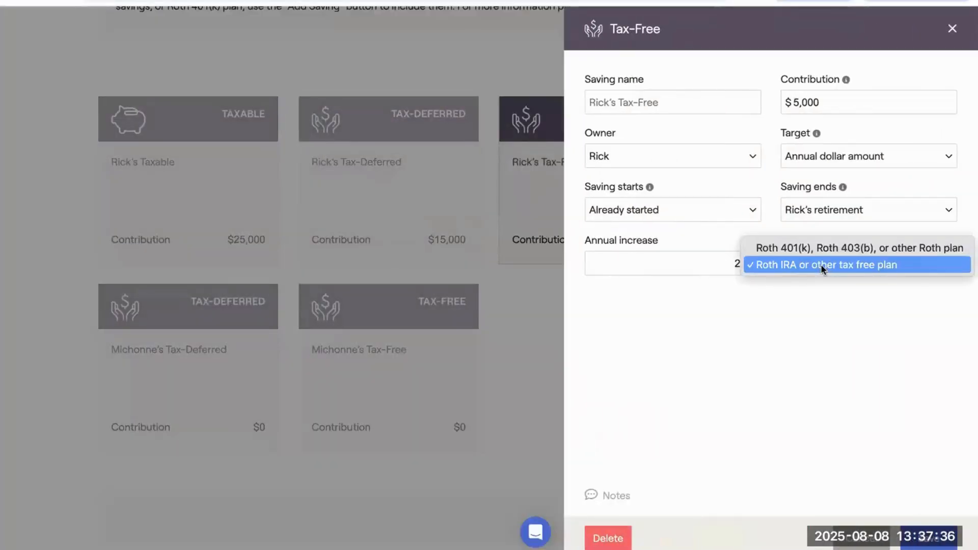
click(866, 541)
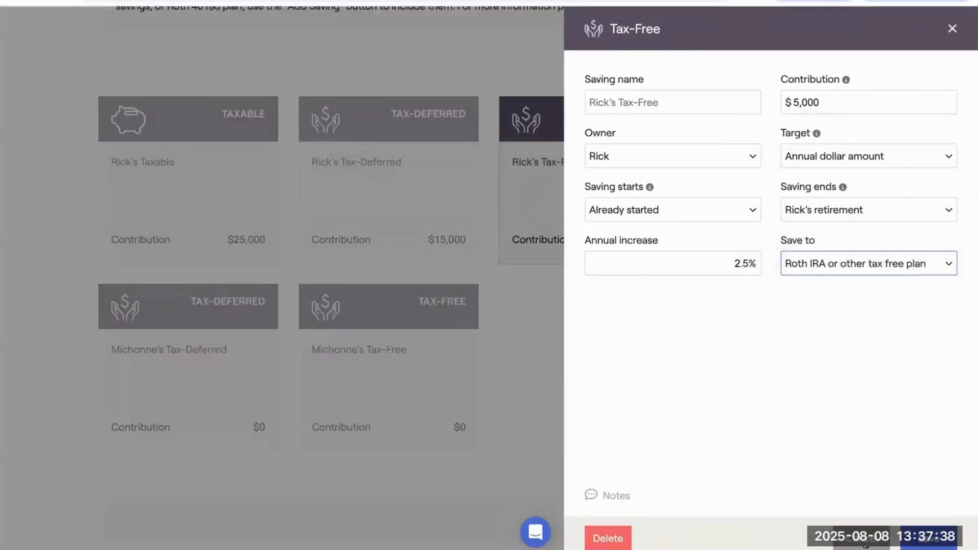
click(865, 542)
Advance to the Net Worth step and display the accounts in the Investment category.
scroll(739, 352, up, 1)
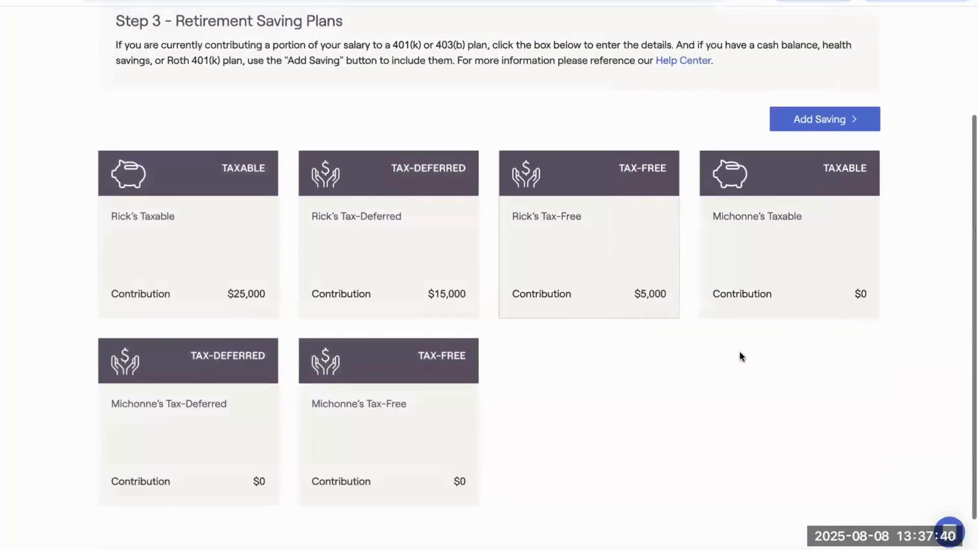
scroll(741, 356, down, 1)
click(846, 513)
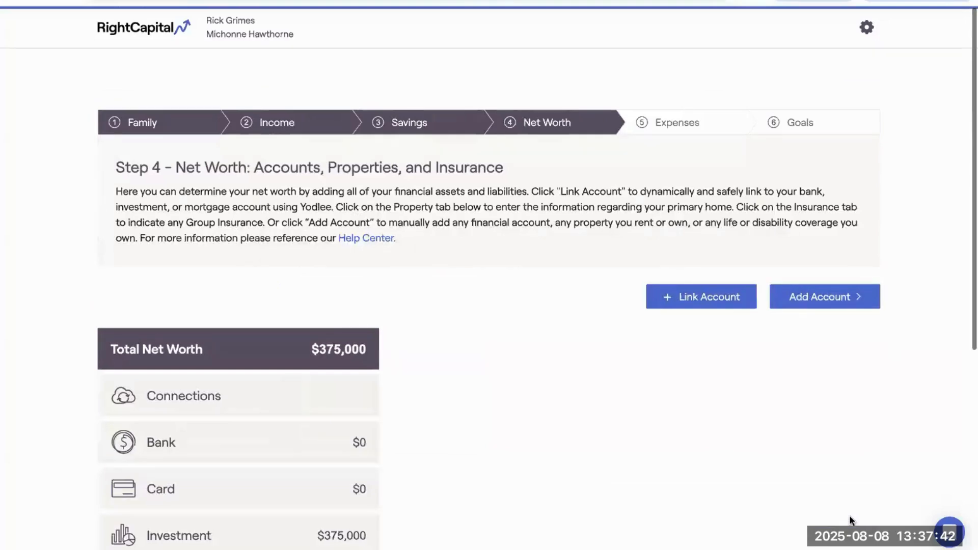
scroll(848, 514, down, 3)
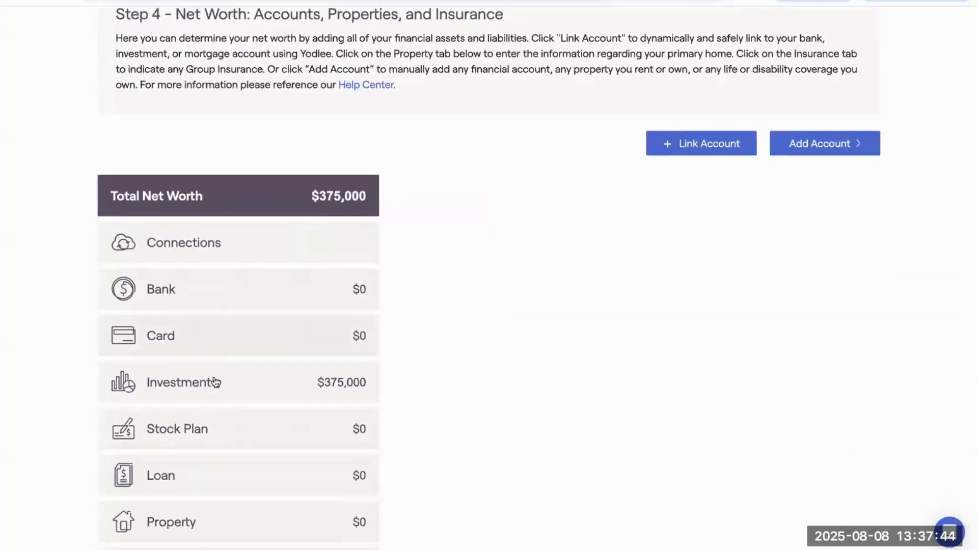
click(215, 382)
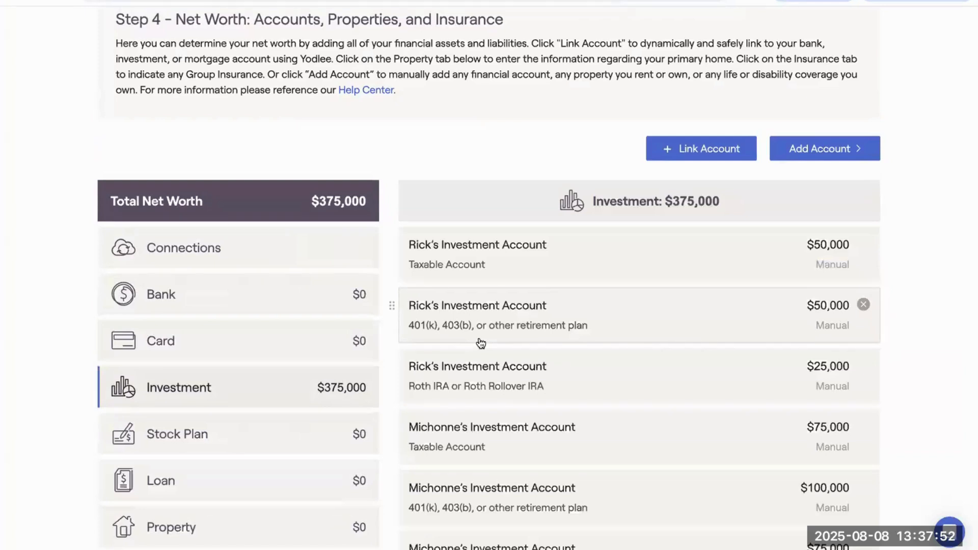
scroll(481, 343, down, 3)
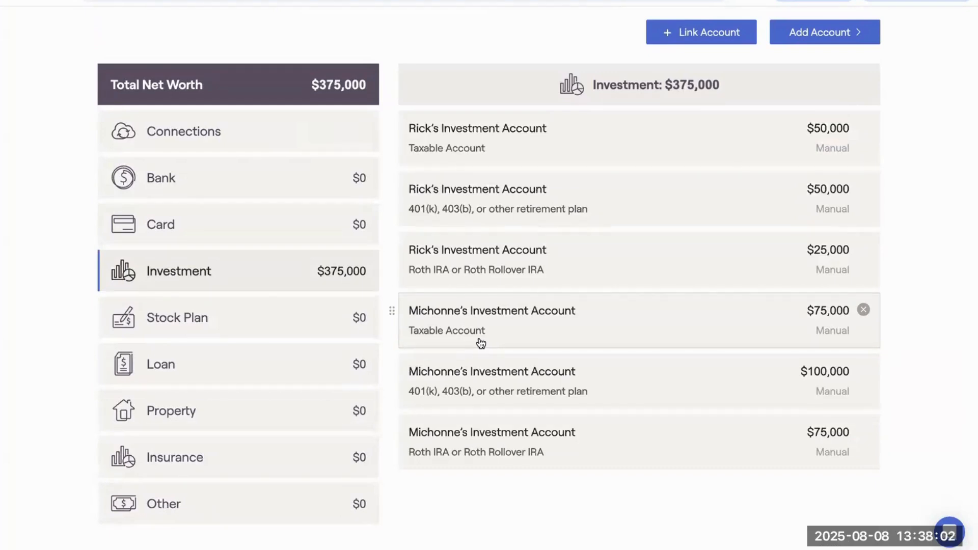
Examine the entry method, account type and owner choices of the client's Taxable investment account, keeping the existing selections.
click(522, 140)
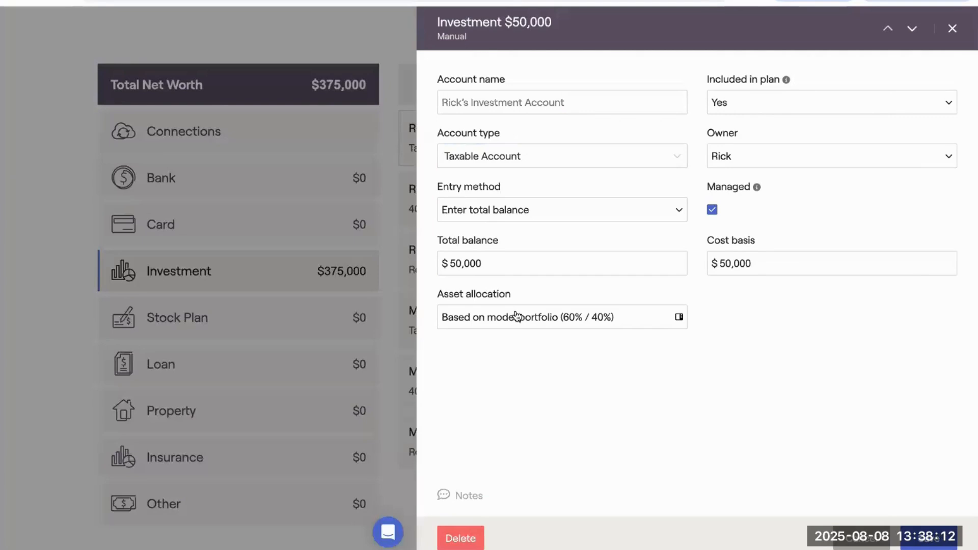
click(559, 214)
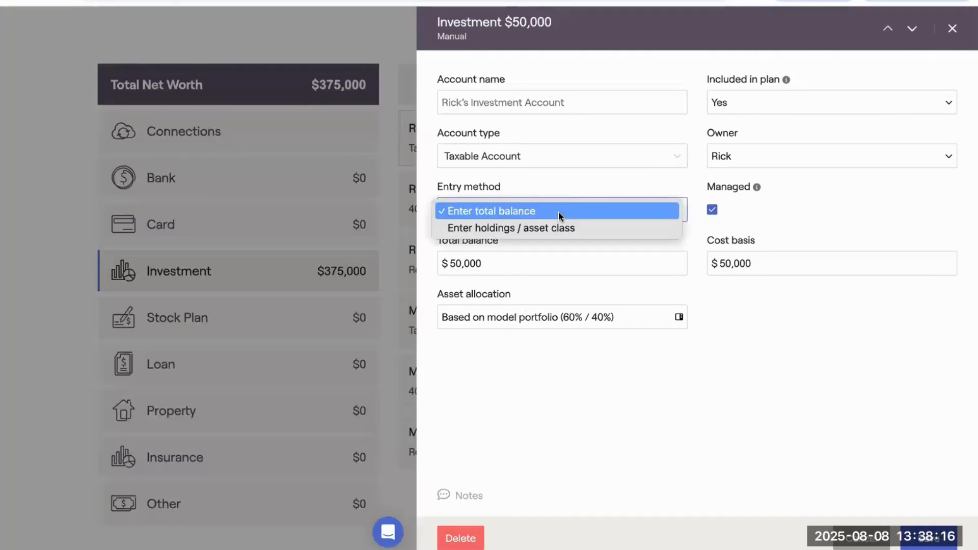
click(568, 240)
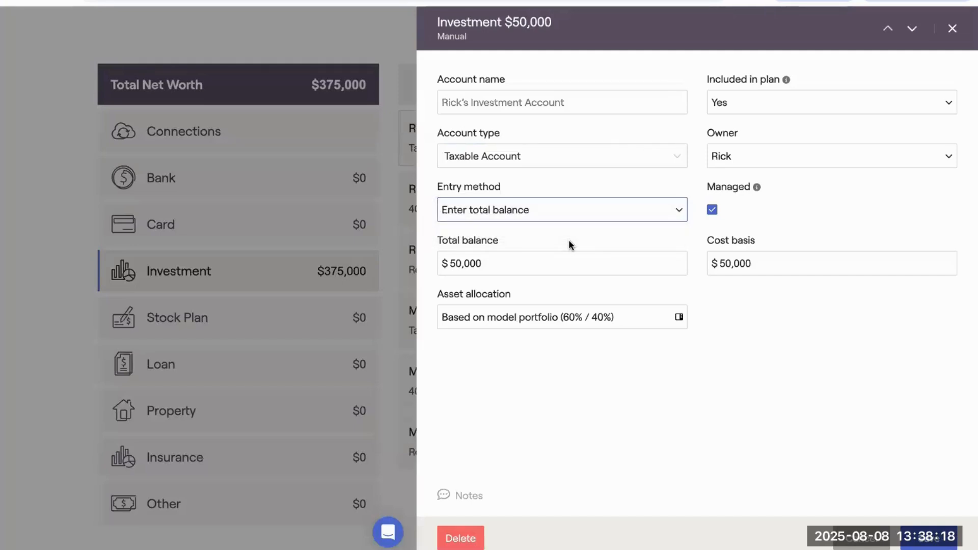
click(665, 158)
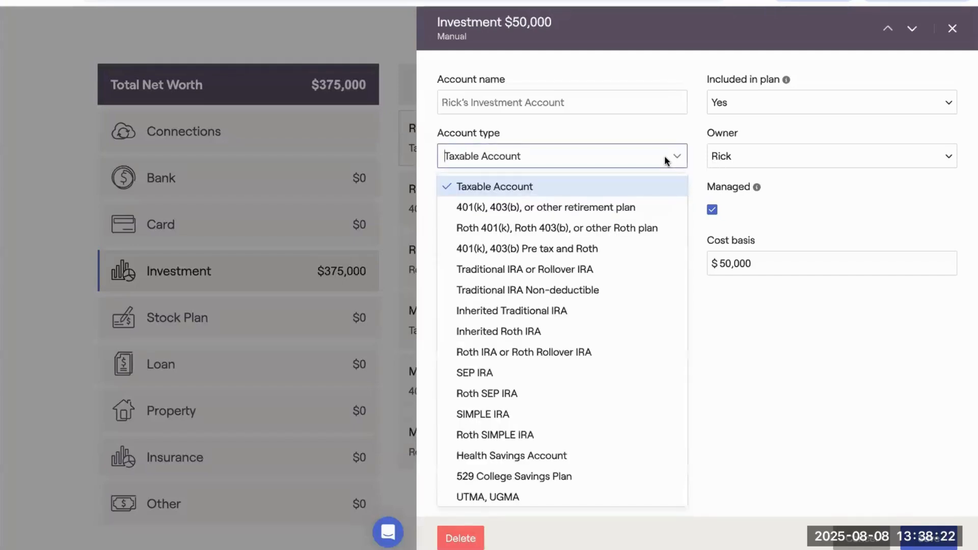
scroll(634, 263, down, 4)
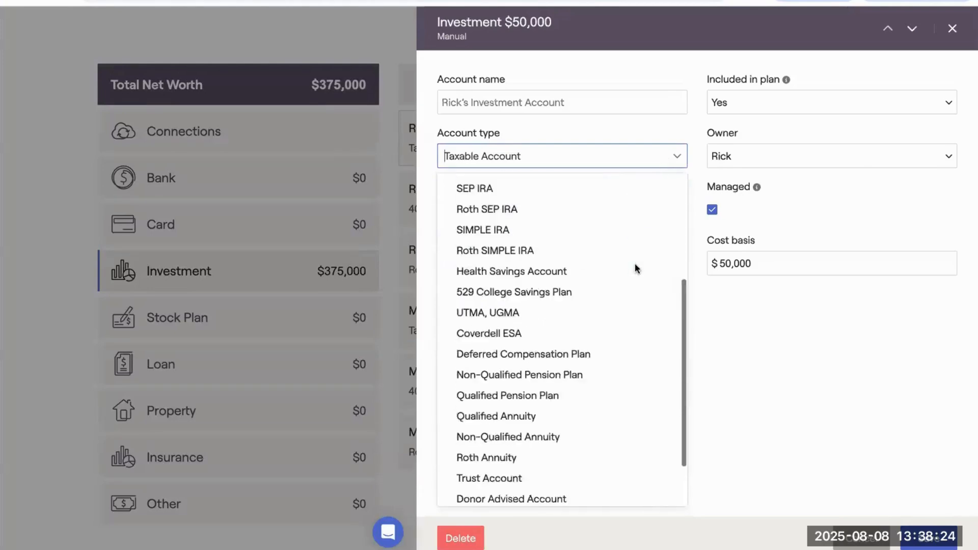
scroll(634, 264, down, 3)
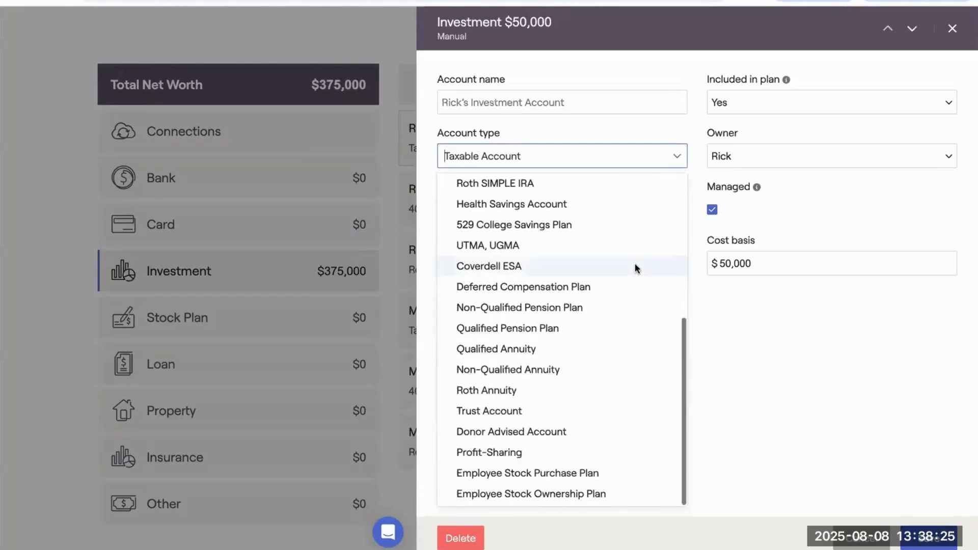
click(698, 131)
click(731, 157)
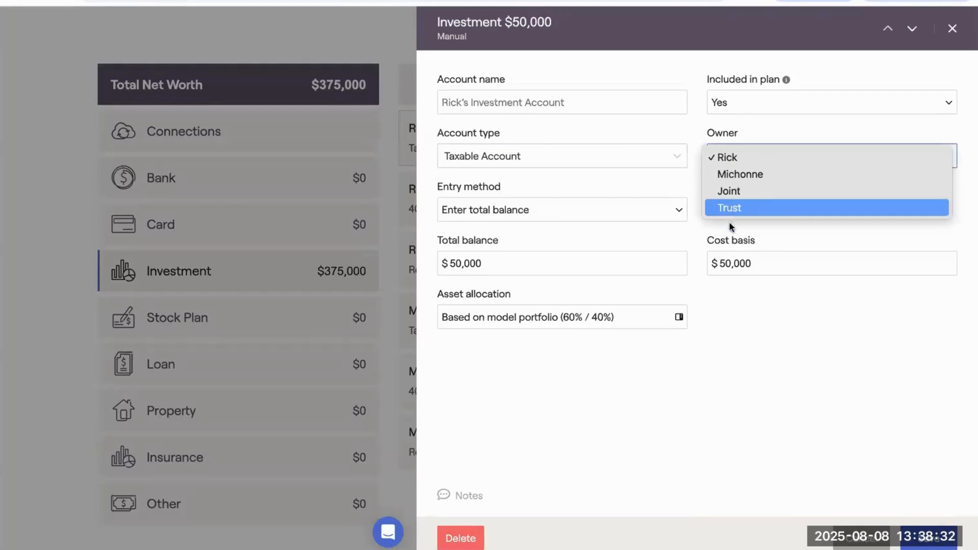
click(745, 380)
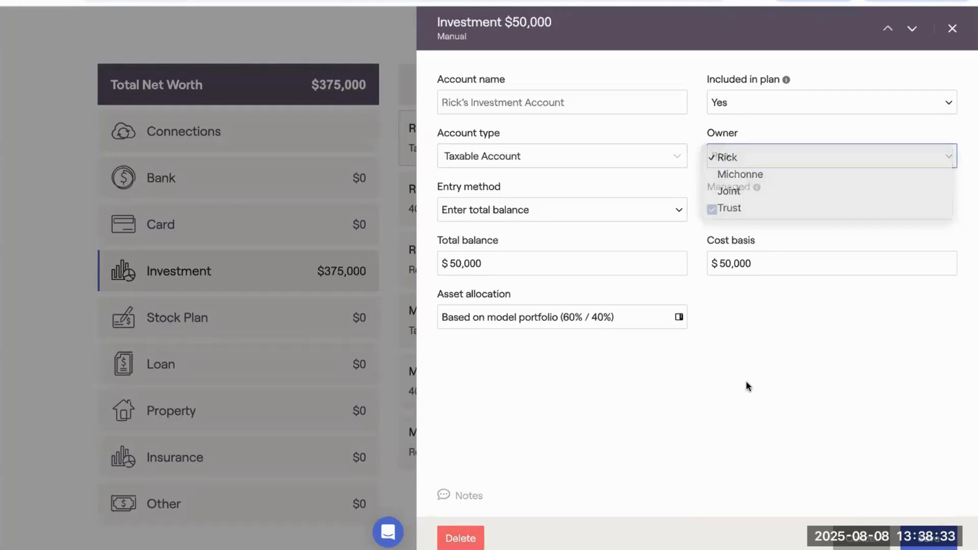
Move on to the client's 401(k) investment account, examine its account type choices, and cancel without changes.
click(912, 31)
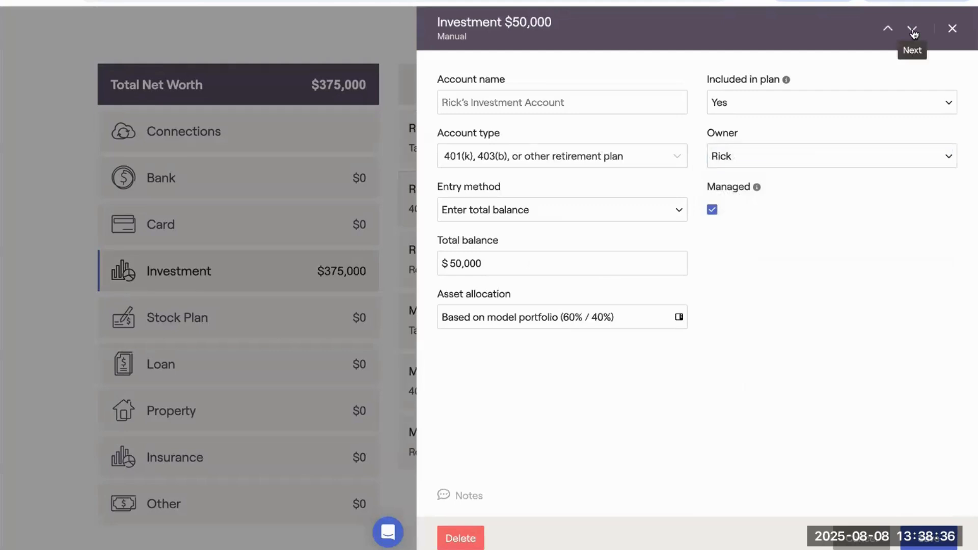
click(625, 149)
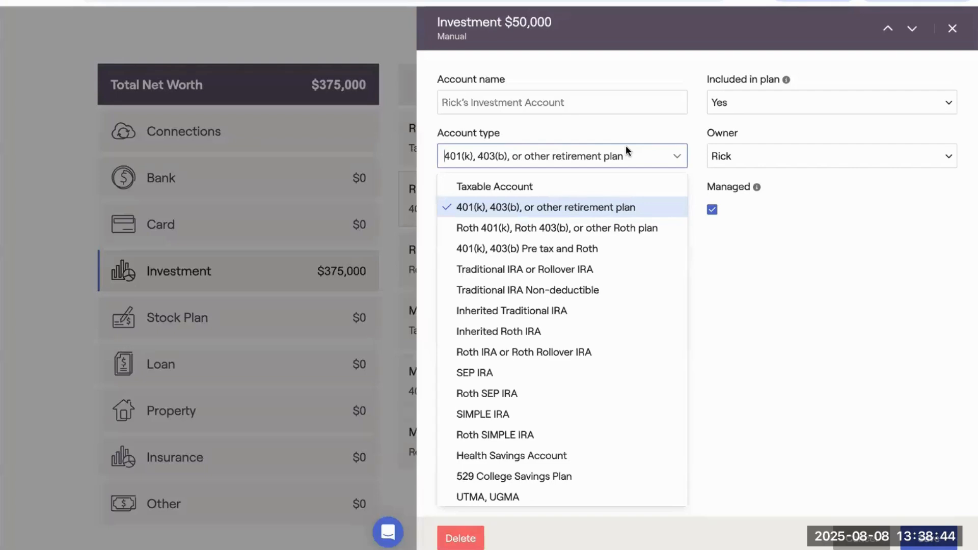
click(876, 543)
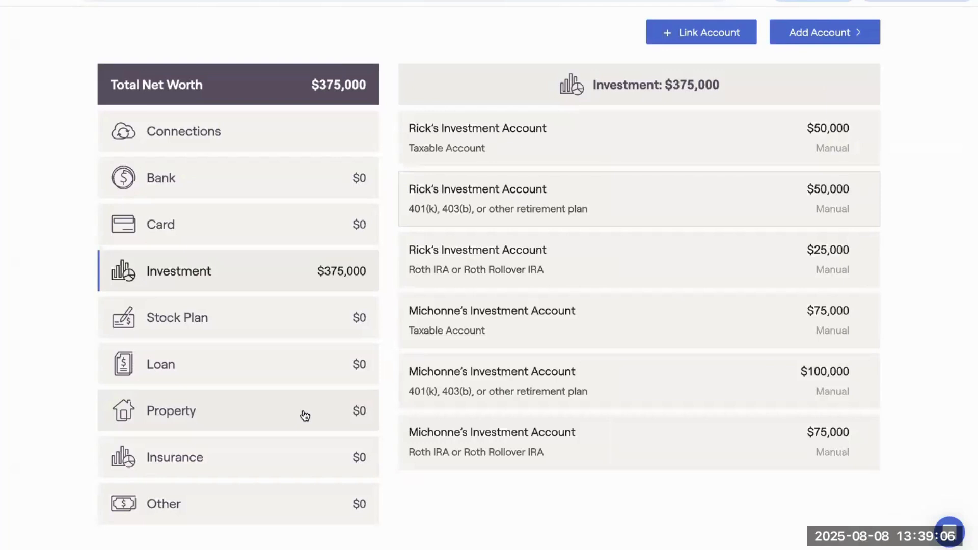
Check the option for adding an account manually and look over the remaining net worth categories.
click(808, 36)
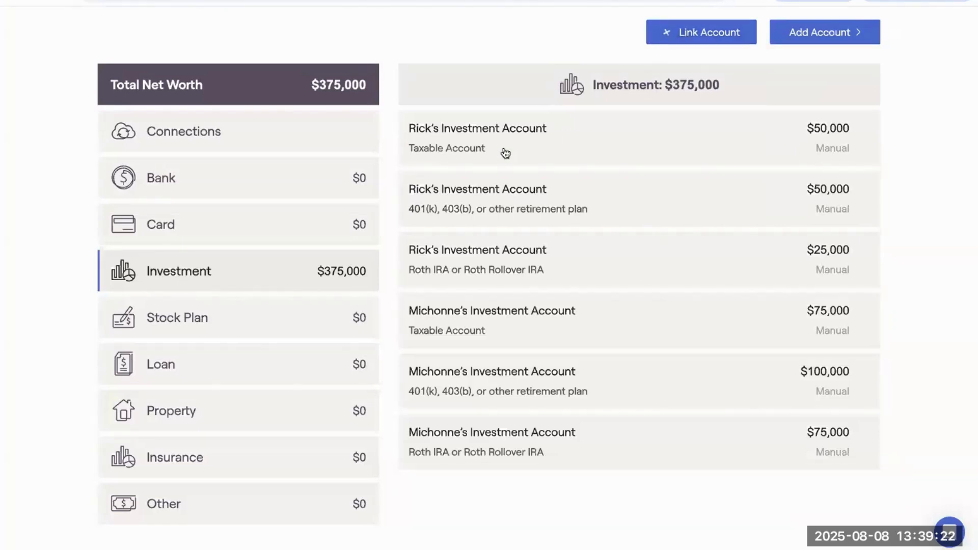
scroll(331, 222, down, 1)
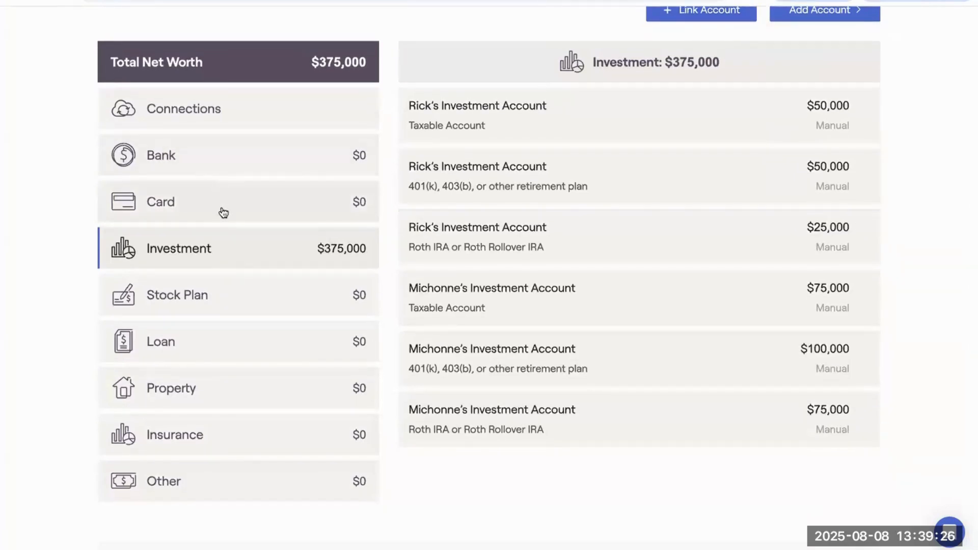
scroll(508, 430, down, 2)
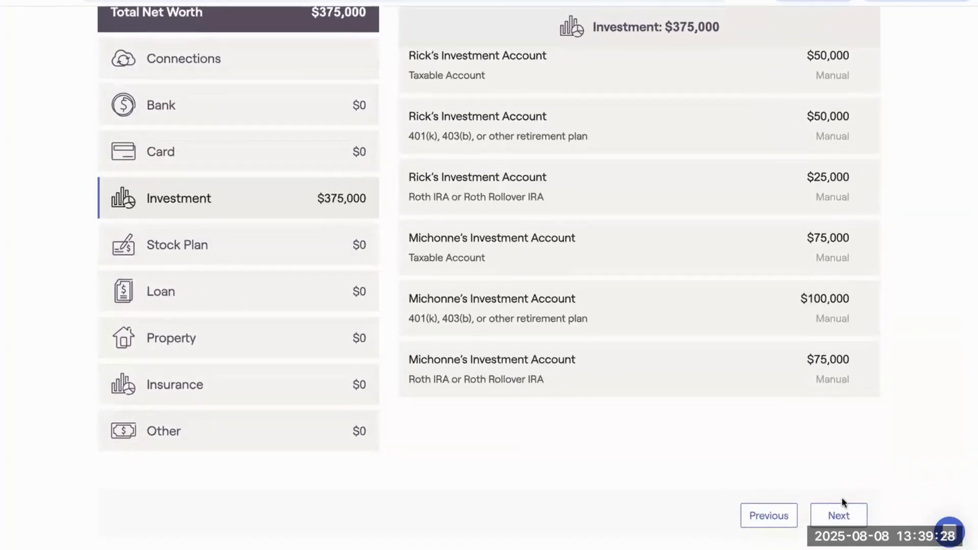
Advance to the Expenses step and examine the Tax and Fees entry, closing it without changes.
click(846, 518)
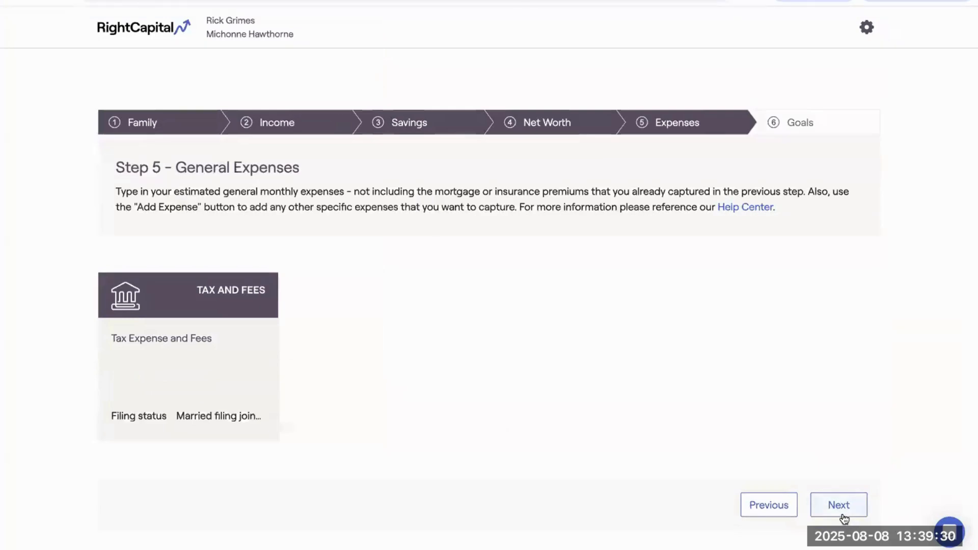
click(246, 350)
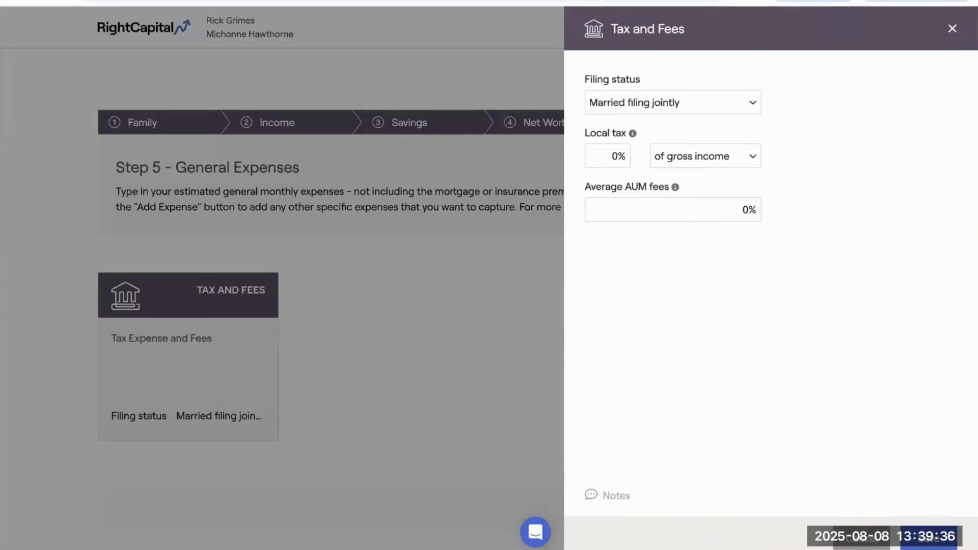
click(860, 538)
Advance to the Goals step, check the option for adding a goal, and complete the onboarding.
click(853, 505)
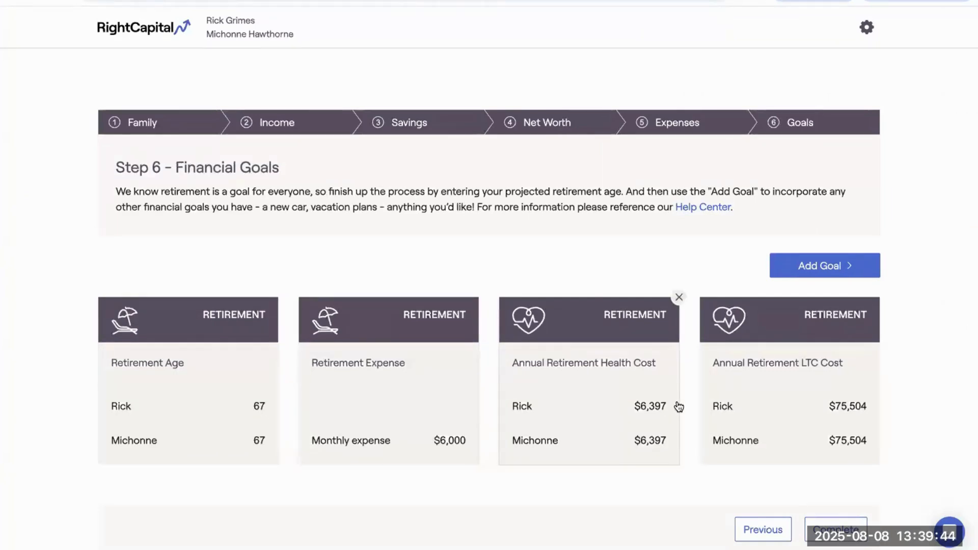
click(839, 268)
click(905, 281)
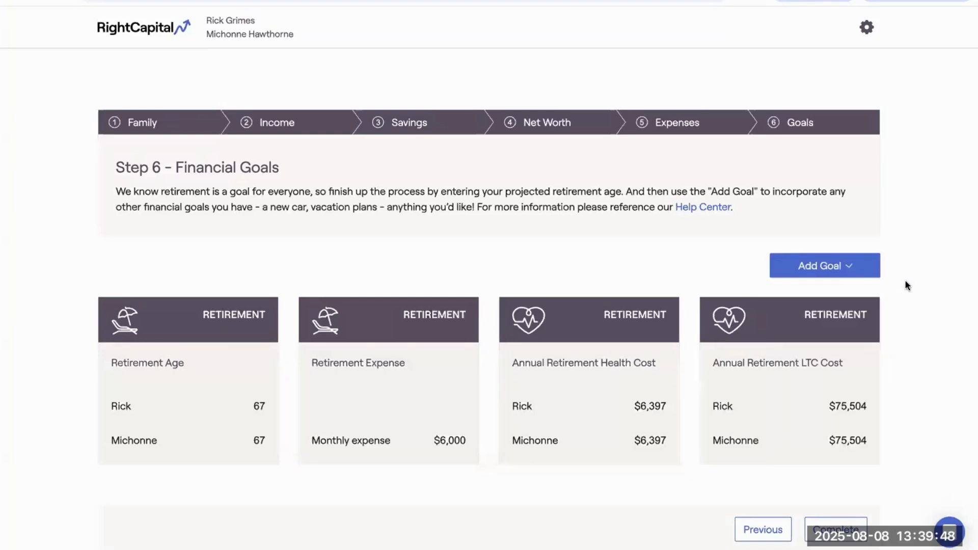
click(828, 527)
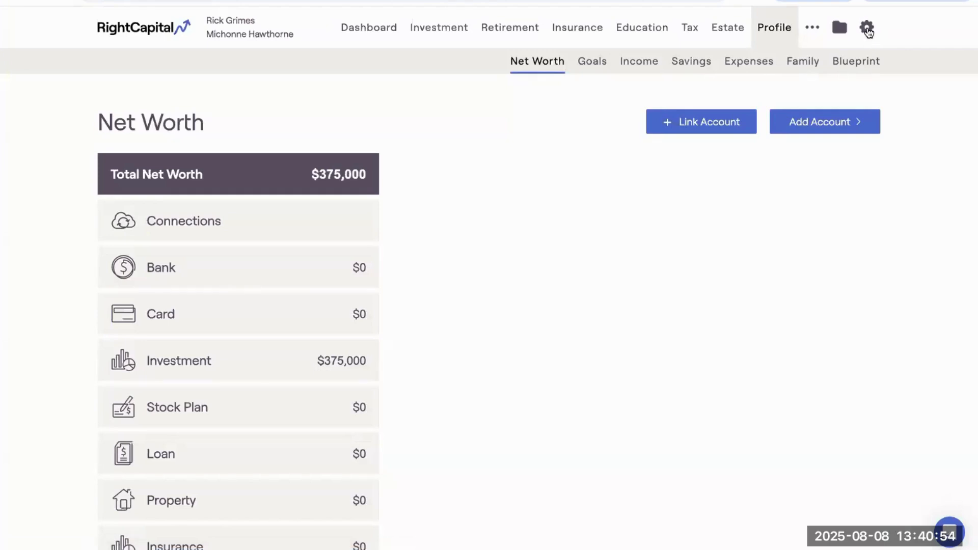
Open the client's Methodology settings and examine the planning method choices, keeping Goal based selected.
click(867, 29)
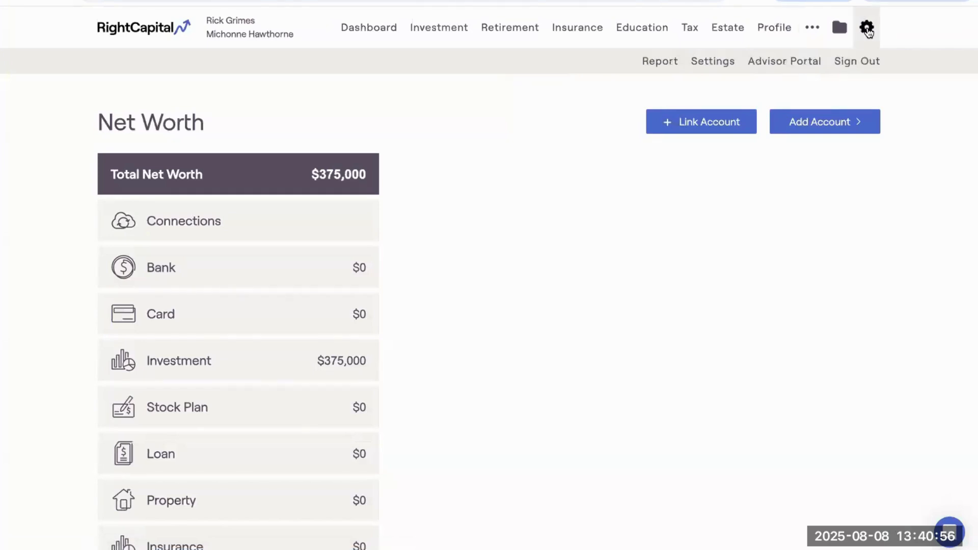
click(714, 62)
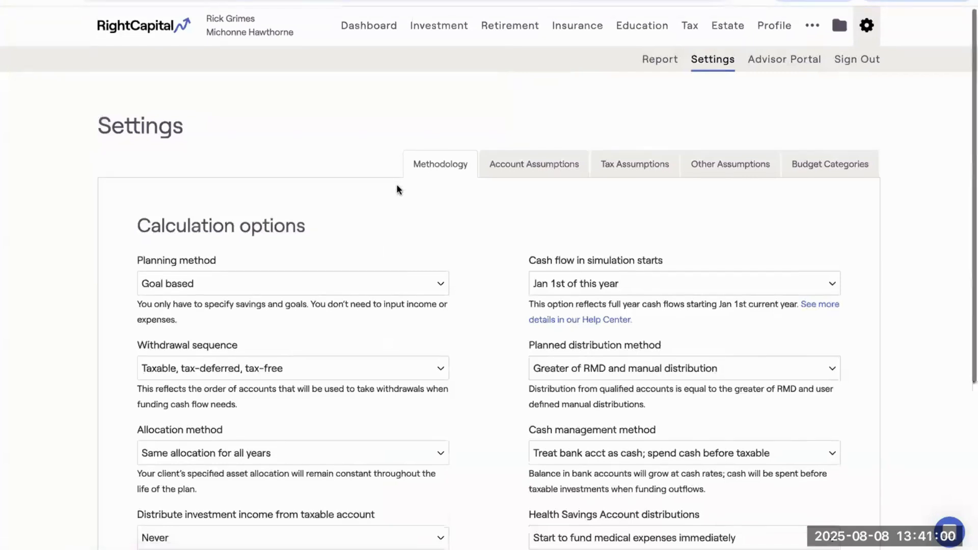
scroll(398, 189, down, 1)
scroll(397, 188, up, 1)
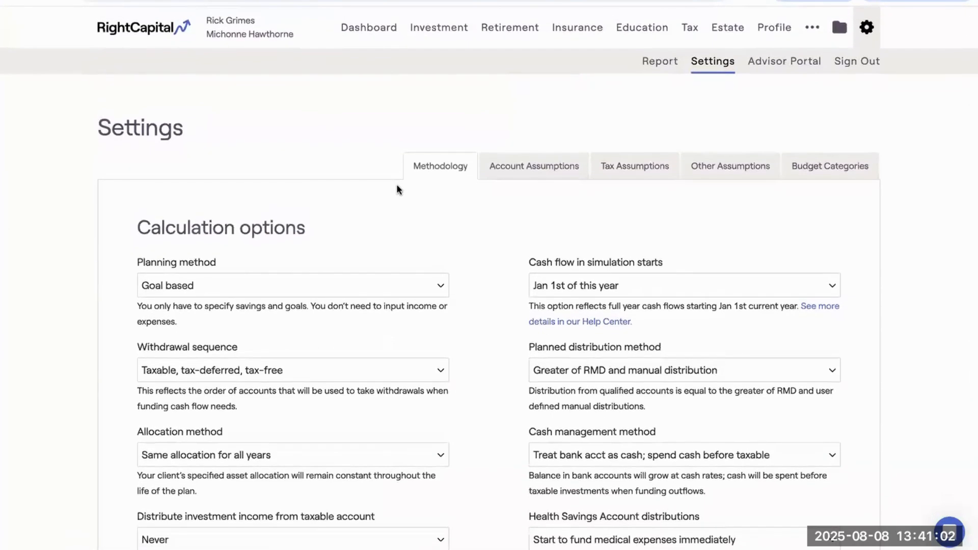
scroll(396, 190, down, 2)
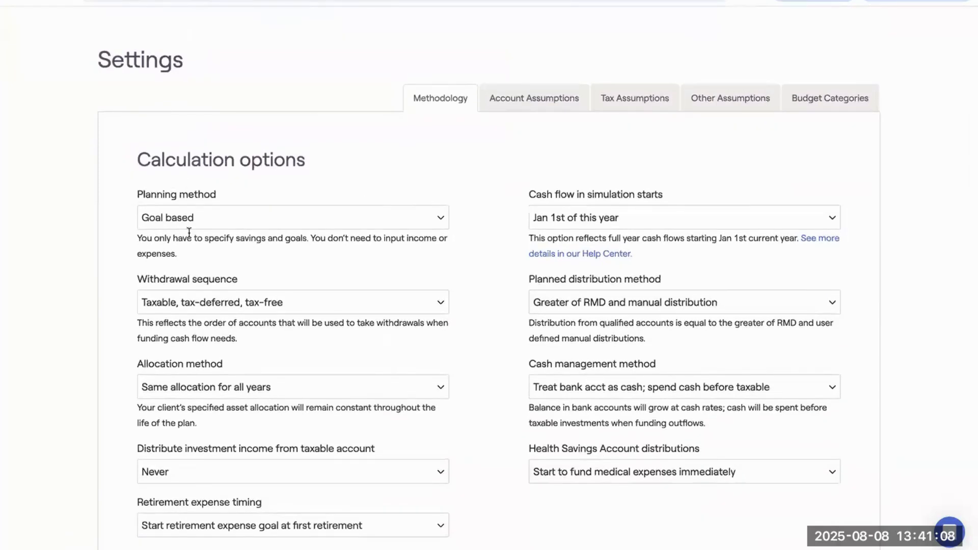
click(228, 219)
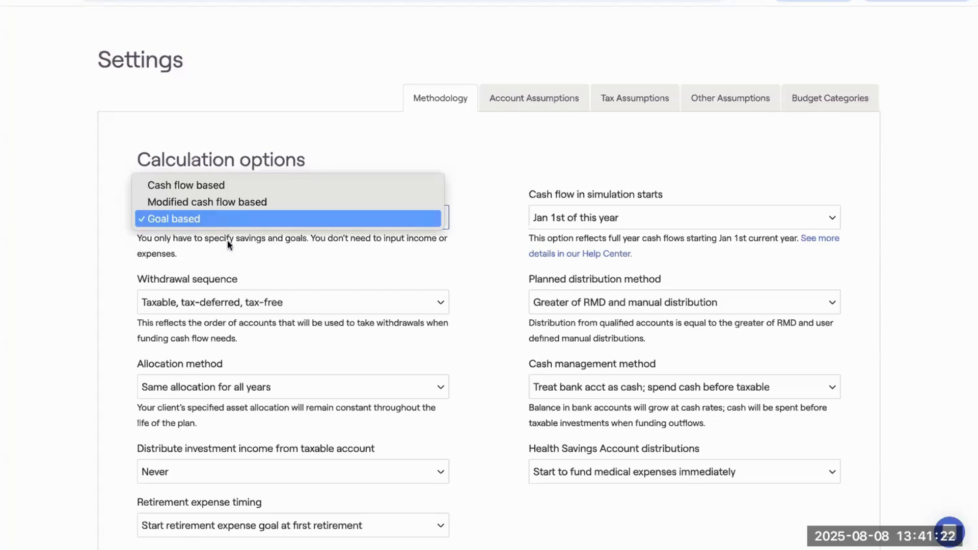
click(228, 252)
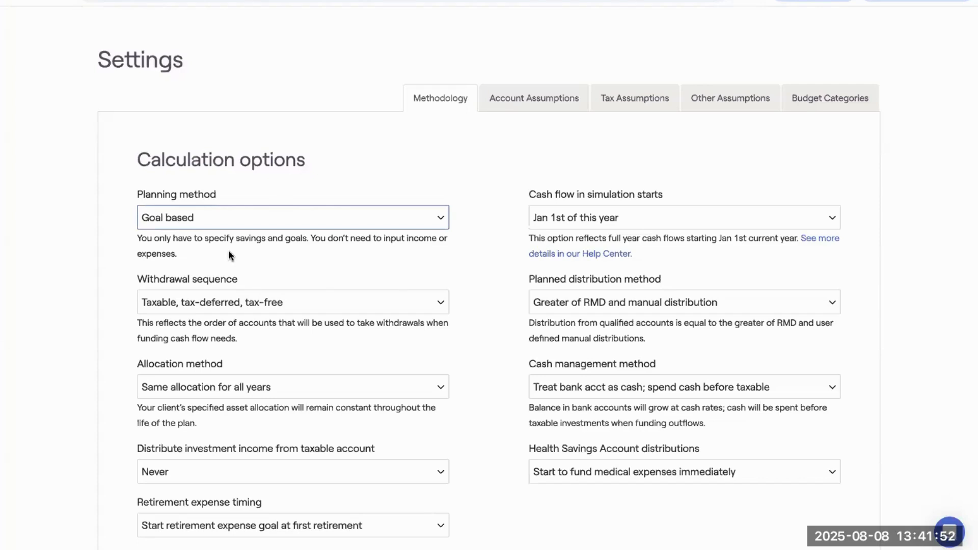
Set the planning method to Cash flow based and recheck the available choices without changing it.
click(246, 226)
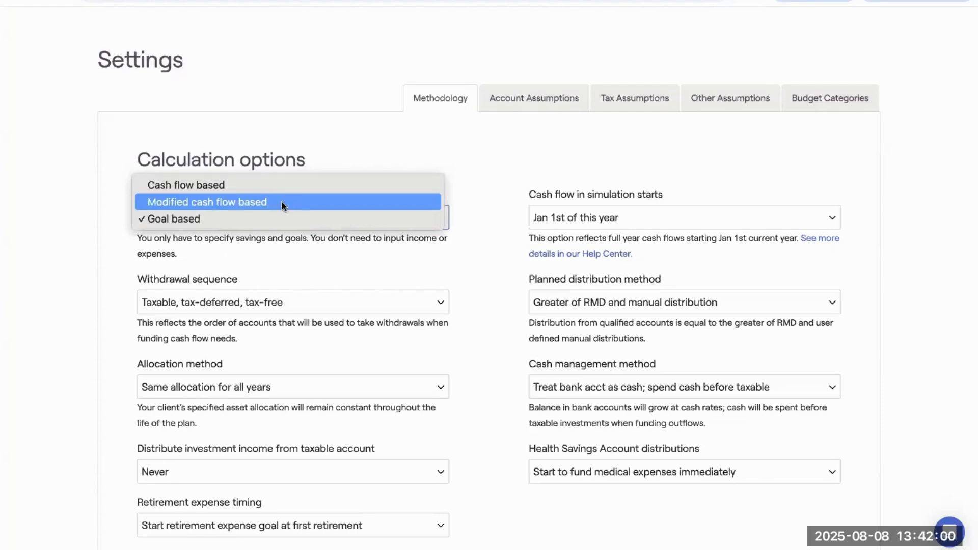
click(293, 187)
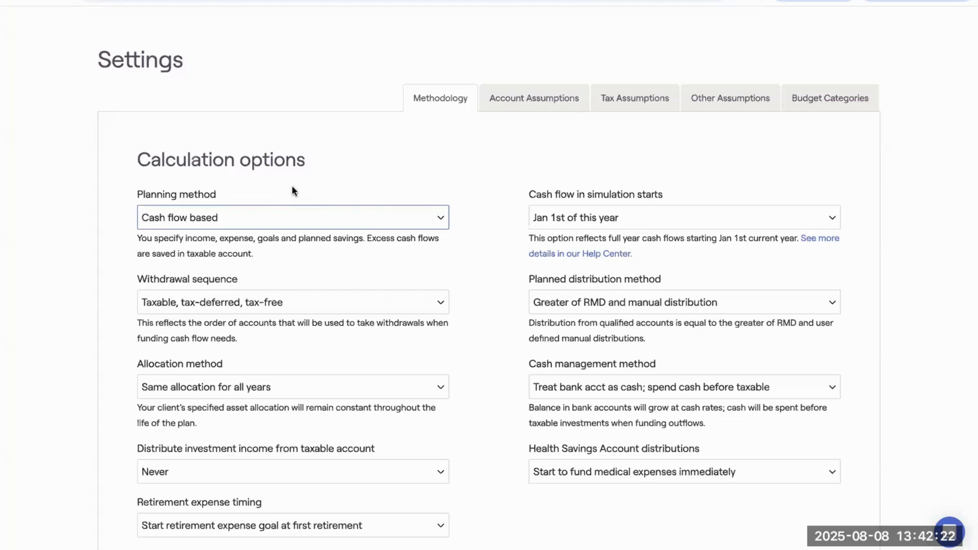
click(281, 218)
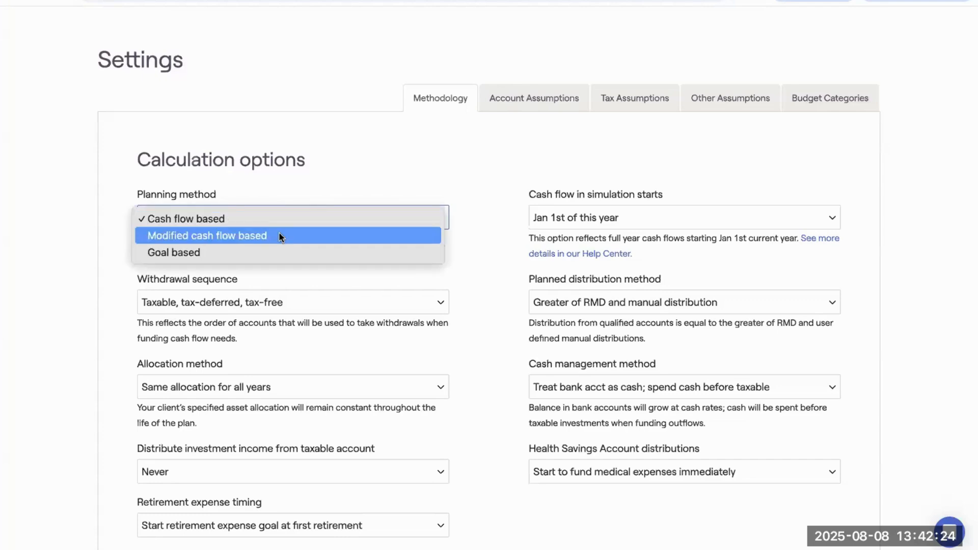
click(304, 190)
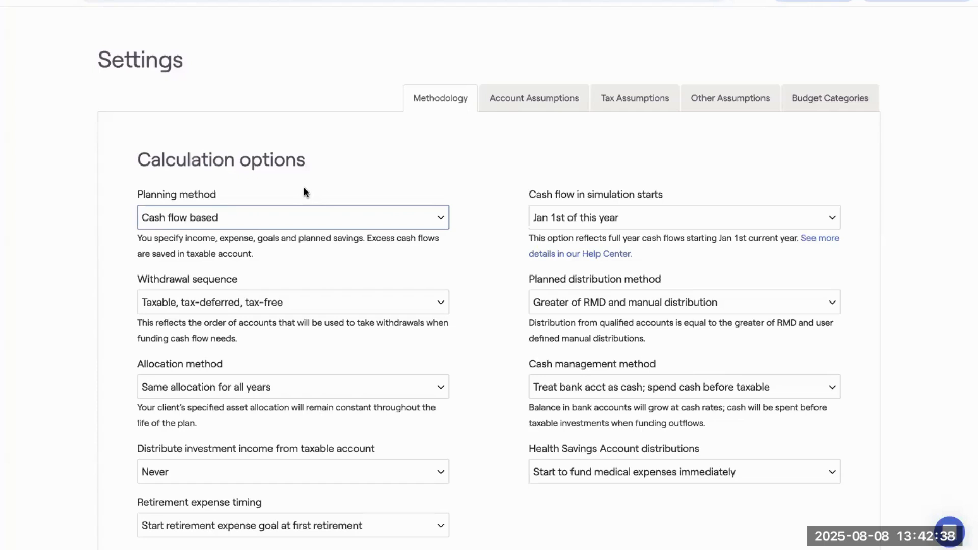
Try the Modified cash flow based planning method and switch back to Cash flow based.
click(289, 216)
click(280, 233)
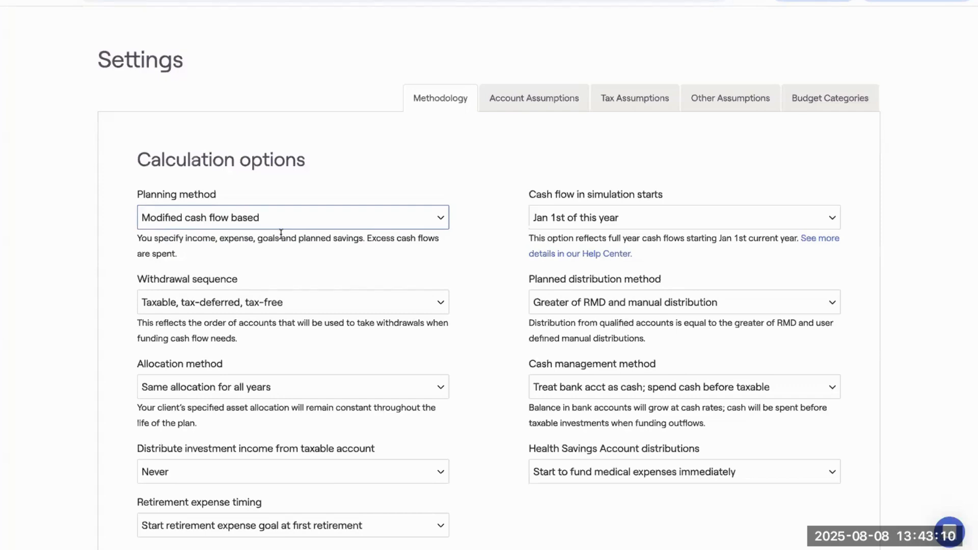
click(289, 224)
key(Escape)
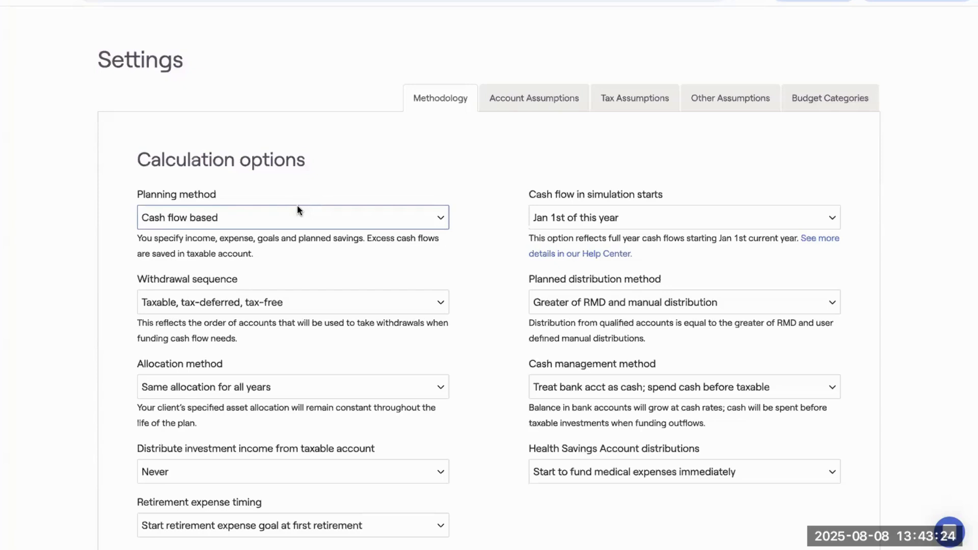
scroll(295, 188, up, 2)
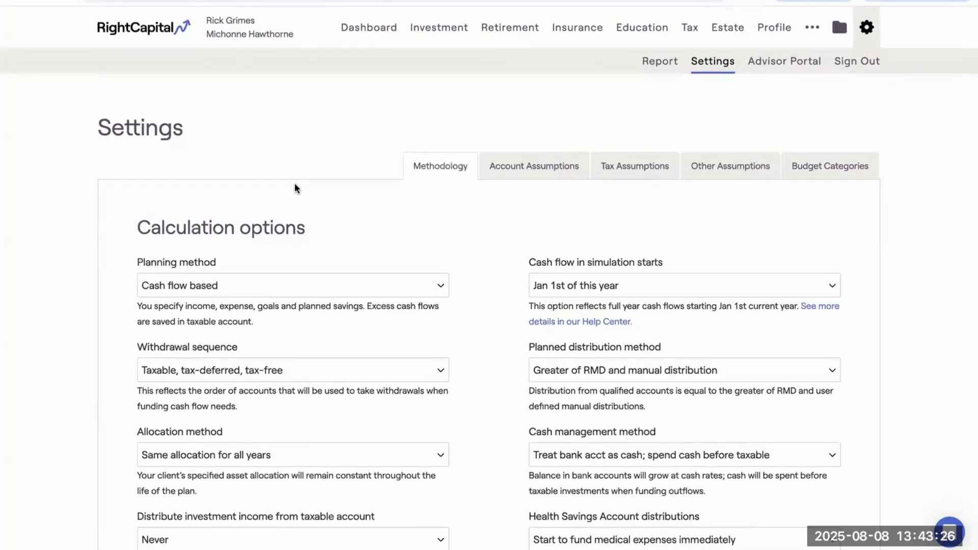